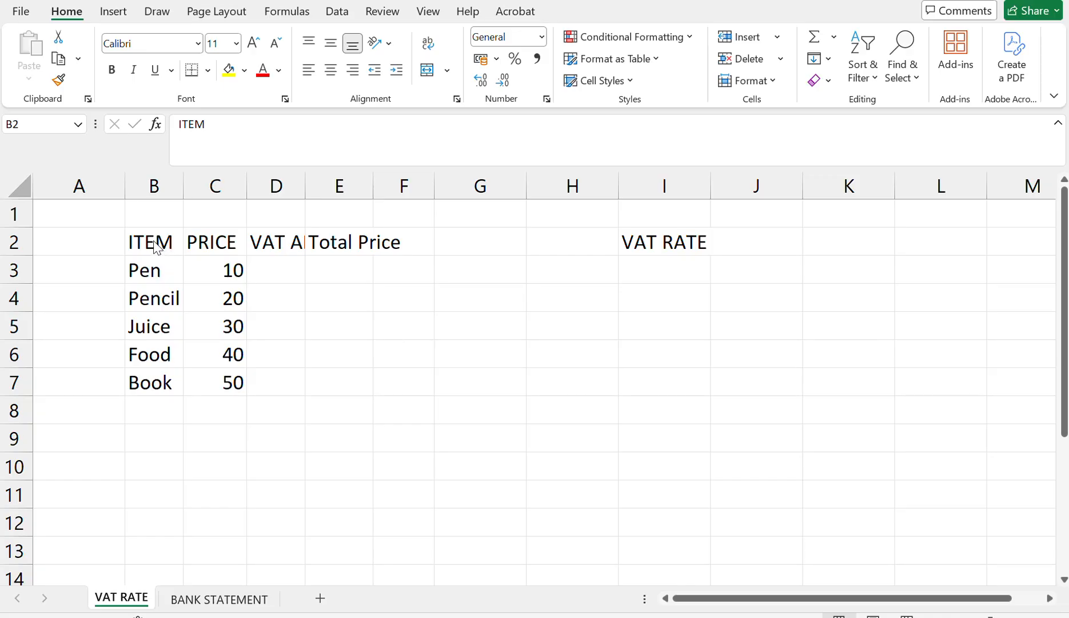
# - Enter 5% beneath the VAT RATE heading in cell I3
pyautogui.press('Right')
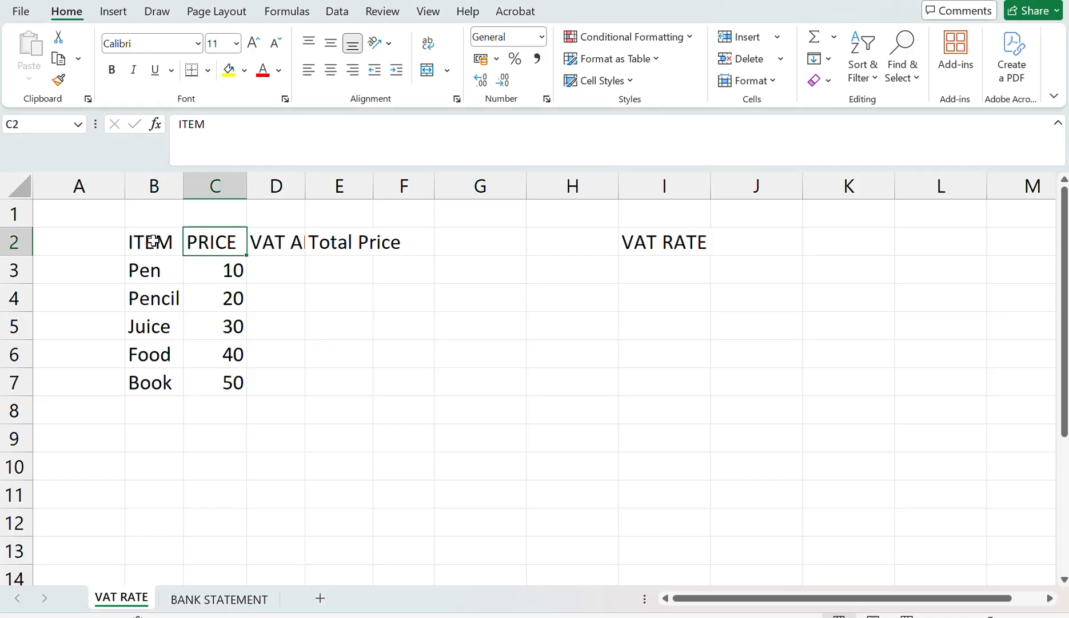
pyautogui.press('Right')
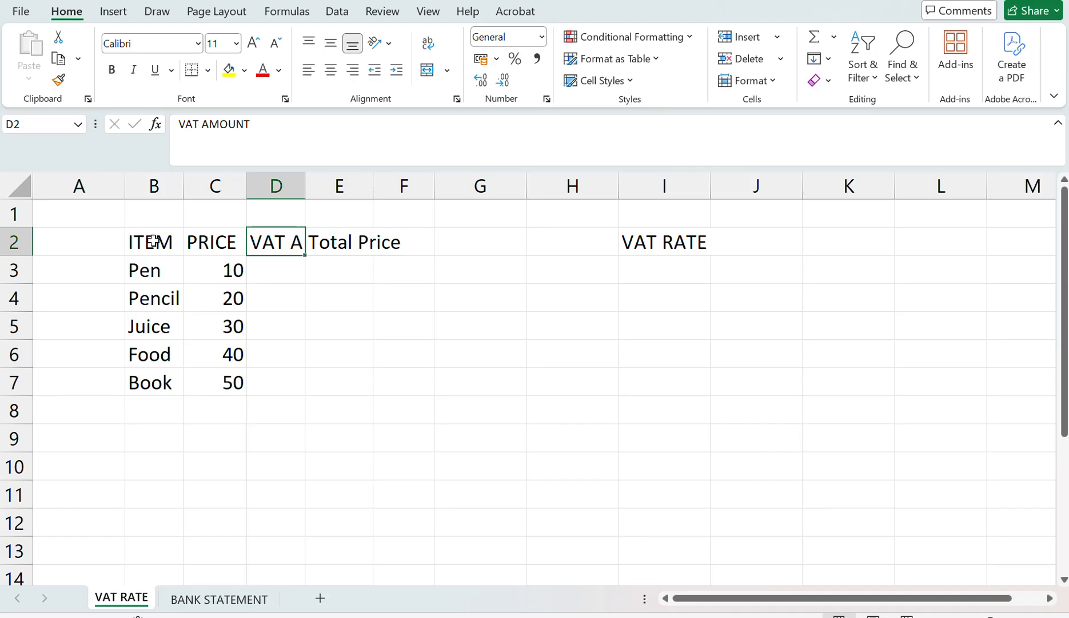
pyautogui.press('Right')
pyautogui.press('Right')
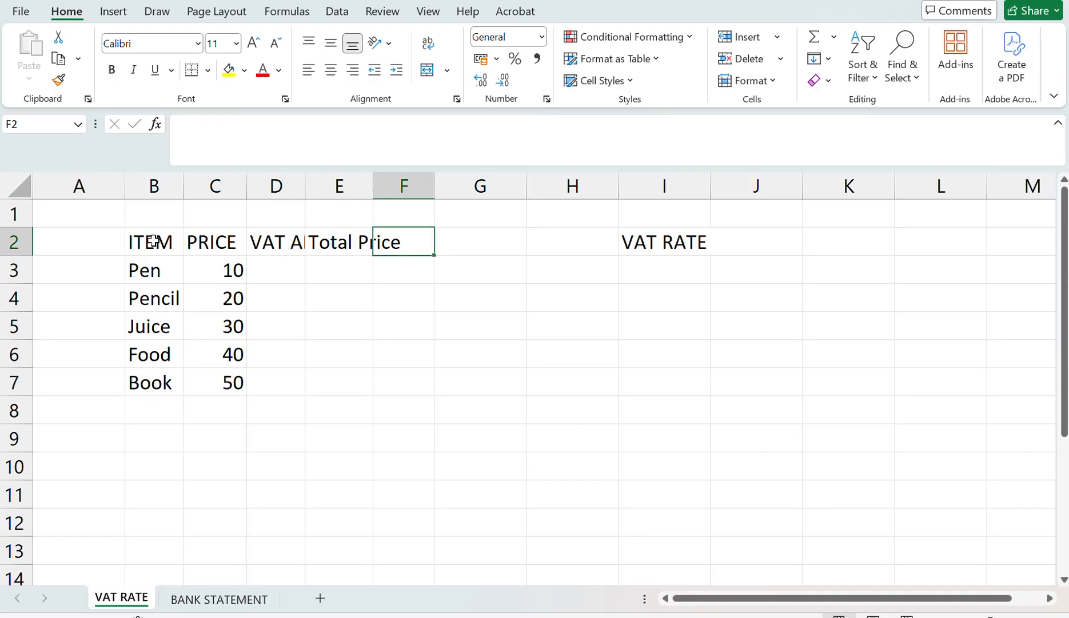
pyautogui.press('Right')
pyautogui.press('Right')
pyautogui.press('Right')
pyautogui.press('Down')
pyautogui.press('F2')
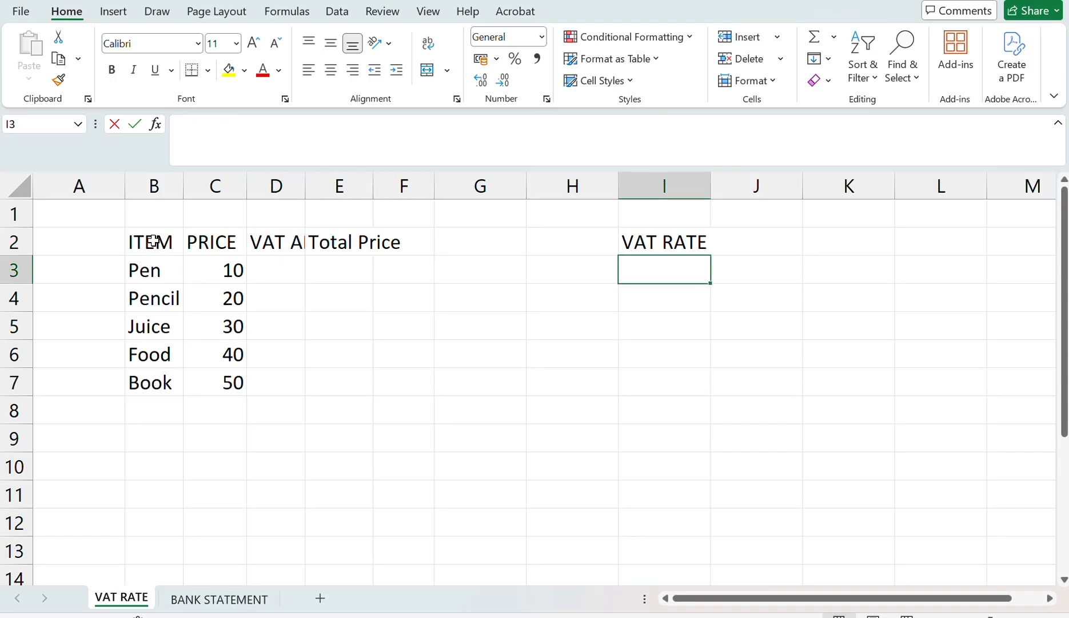
pyautogui.write('5%')
pyautogui.press('Left')
pyautogui.press('Left')
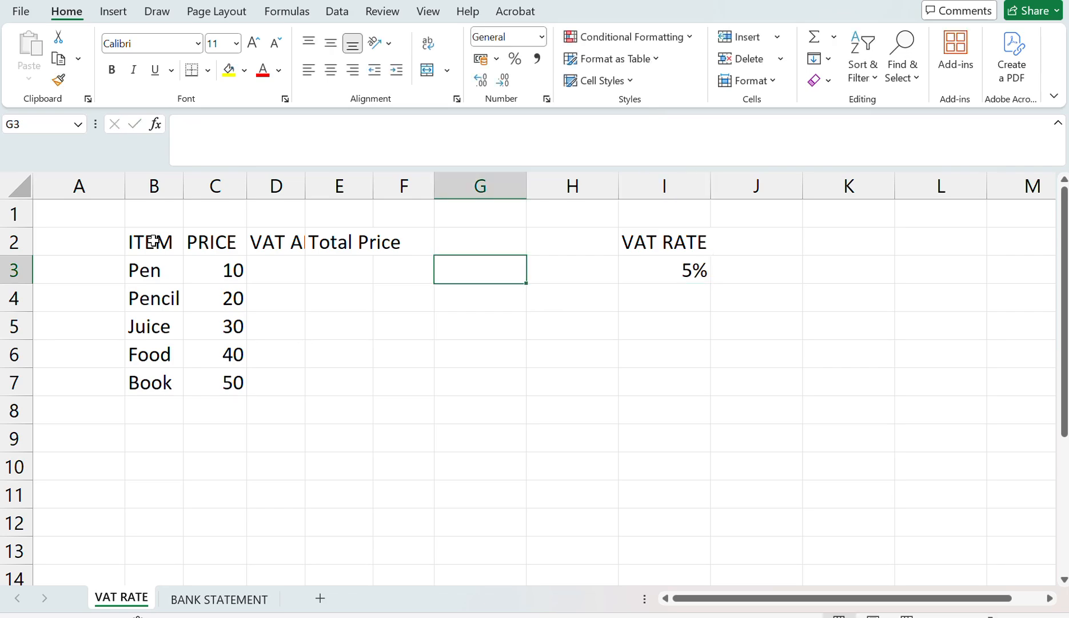
# - Add a GST heading in cell J2 and enter 18% beneath it in J3
pyautogui.press('Right')
pyautogui.press('Right')
pyautogui.press('Right')
pyautogui.press('Up')
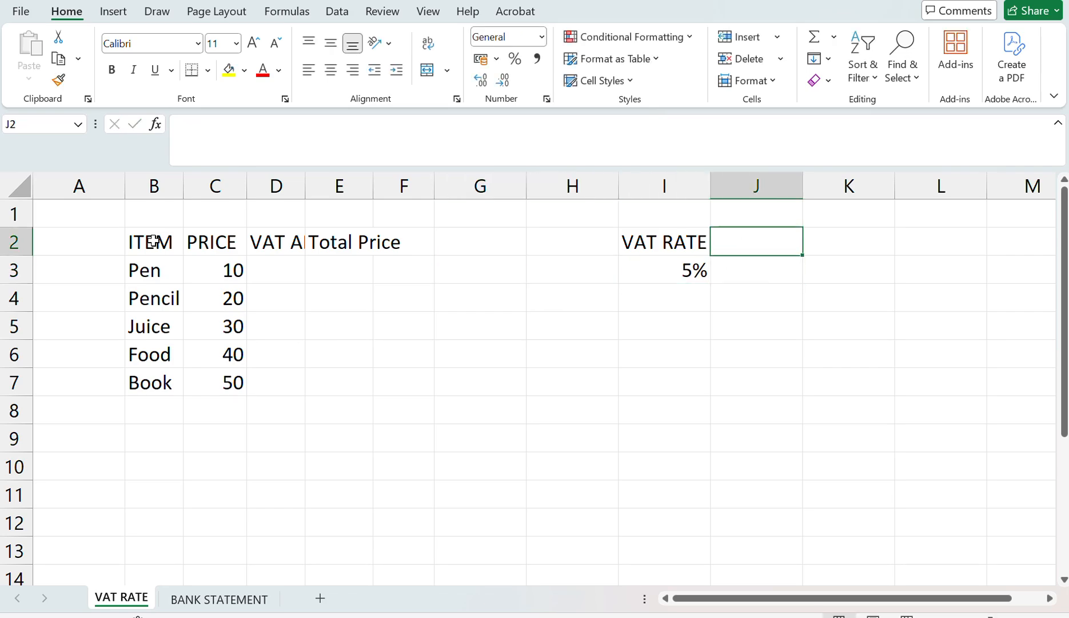
pyautogui.write('GST')
pyautogui.press('Return')
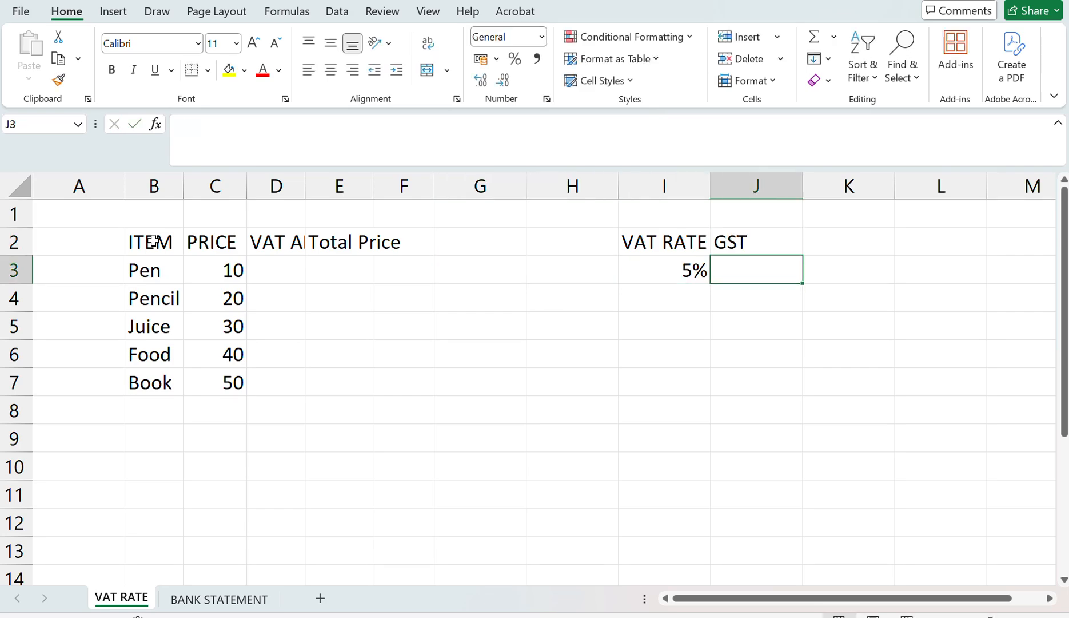
pyautogui.write('18%')
pyautogui.press('Return')
pyautogui.press('Up')
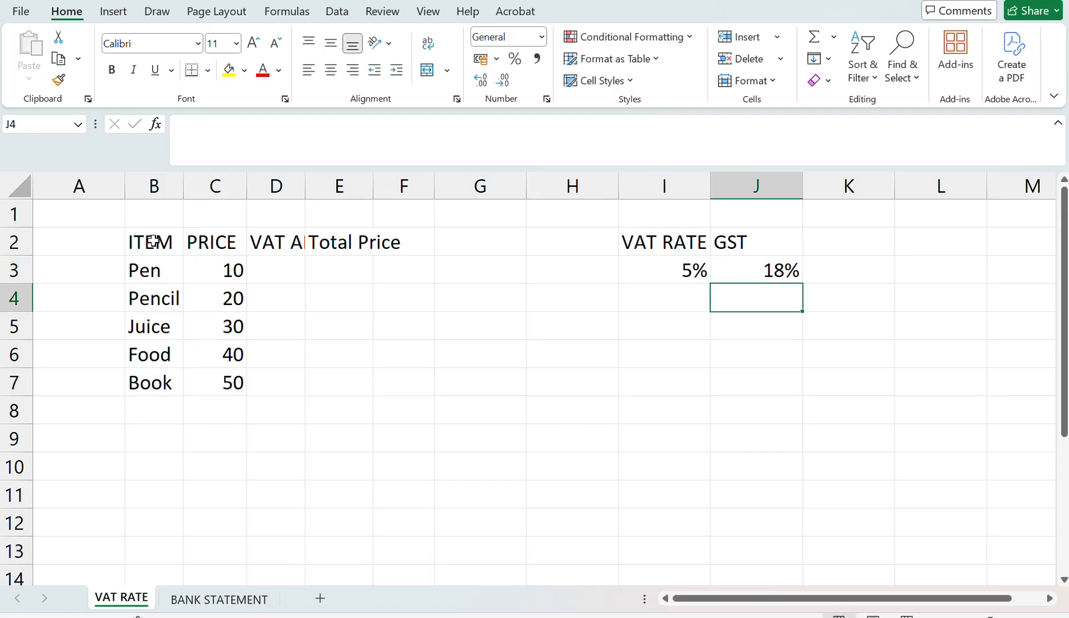
pyautogui.press('Left')
pyautogui.press('Up')
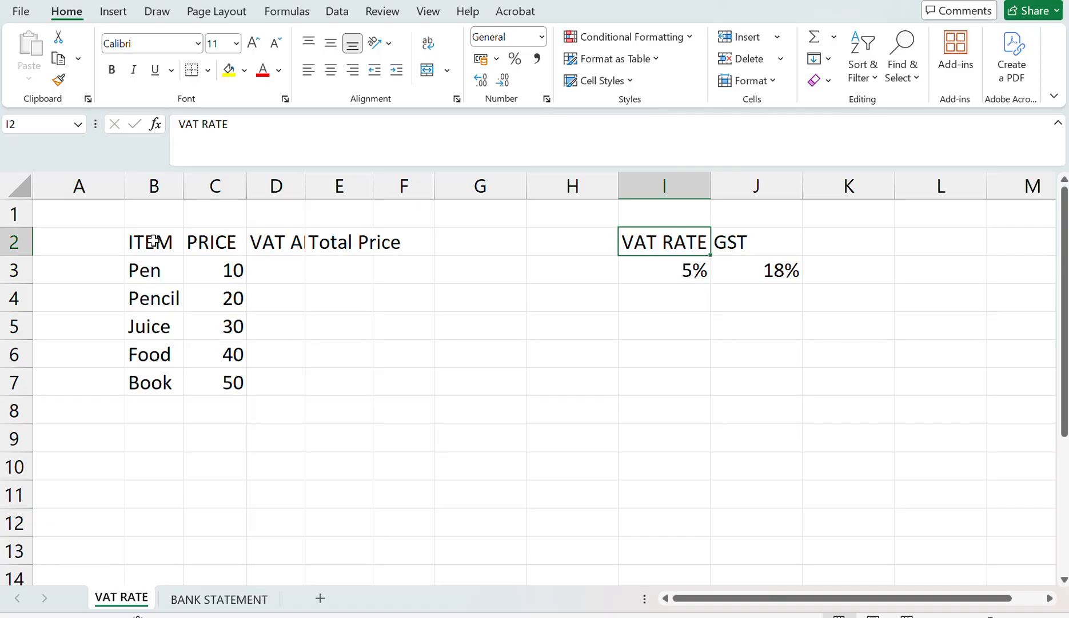
pyautogui.press('Right')
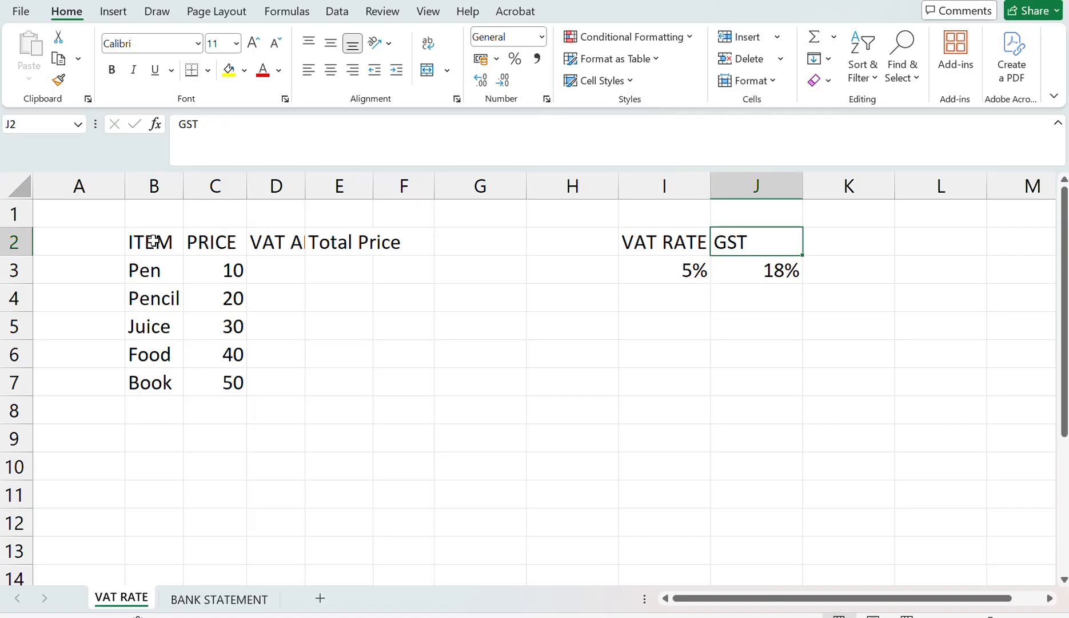
pyautogui.press('Left')
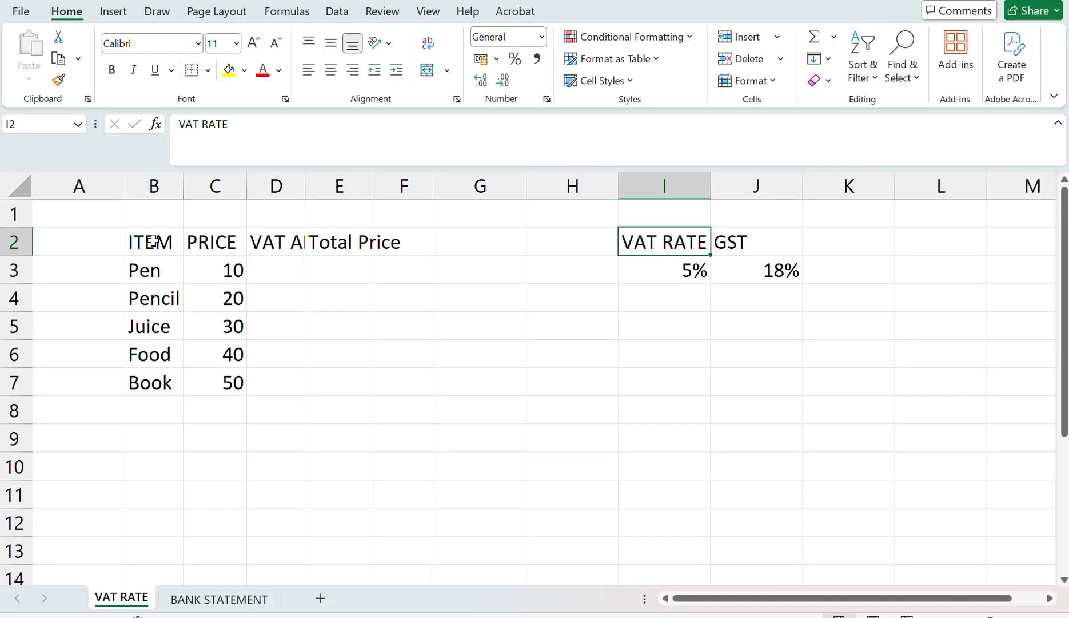
# - Apply All Borders to the item table in B2:E7
pyautogui.press('Left')
pyautogui.press('Left')
pyautogui.press('Left')
pyautogui.press('Left')
pyautogui.press('Left')
pyautogui.press('Left')
pyautogui.press('Left')
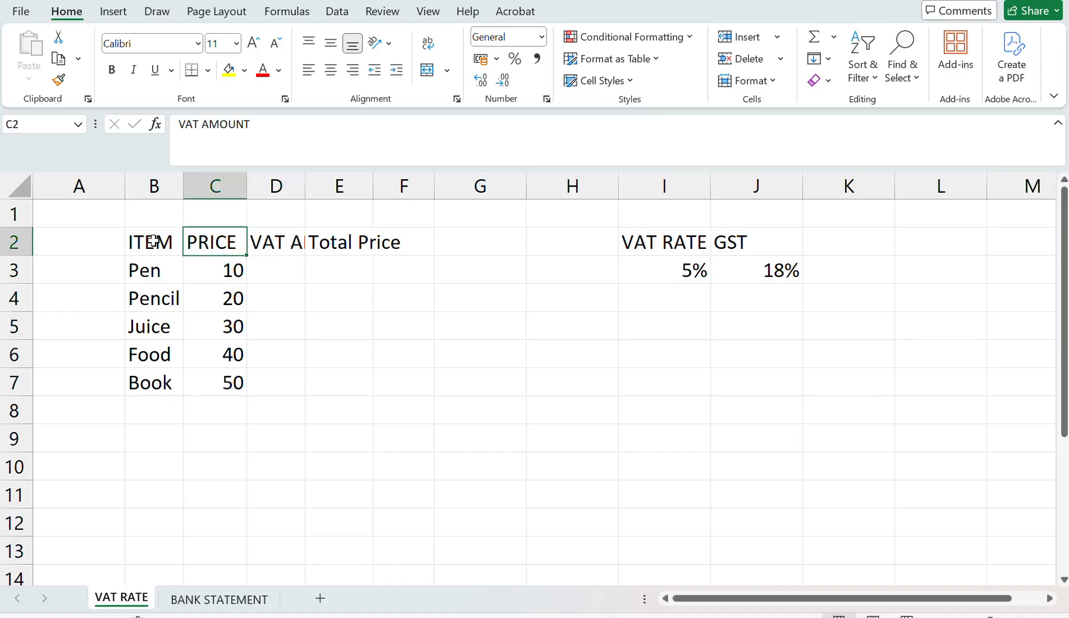
pyautogui.hotkey('shift', 'Right')
pyautogui.hotkey('shift', 'Right')
pyautogui.hotkey('shift', 'Right')
pyautogui.hotkey('shift', 'Right')
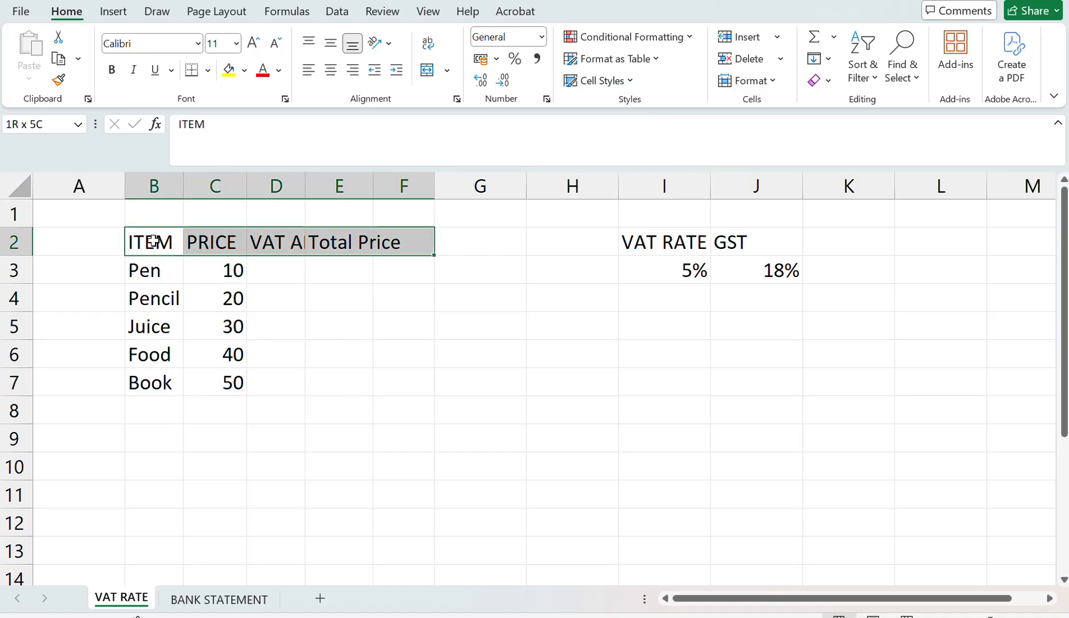
pyautogui.hotkey('shift', 'Left')
pyautogui.hotkey('shift', 'Down')
pyautogui.hotkey('shift', 'Down')
pyautogui.hotkey('shift', 'Down')
pyautogui.hotkey('shift', 'Down')
pyautogui.hotkey('shift', 'Down')
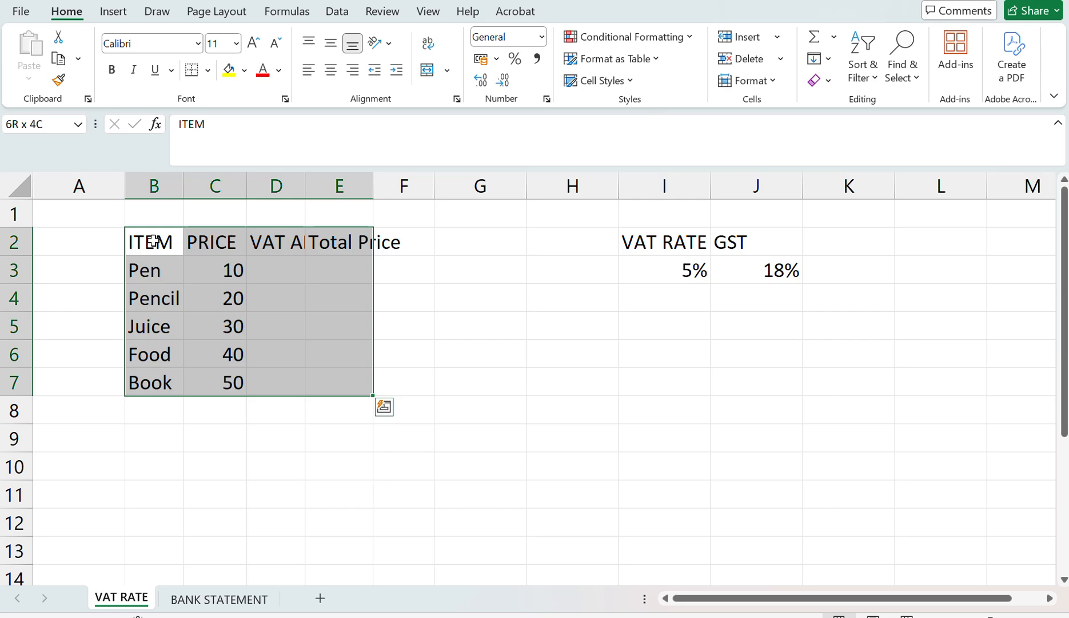
pyautogui.click(208, 70)
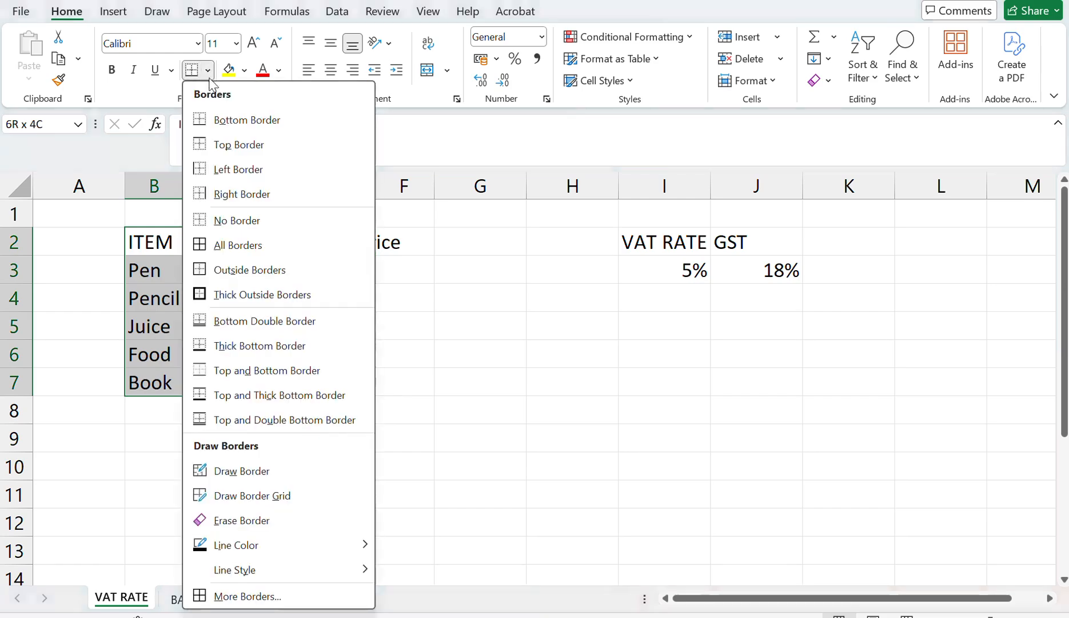
pyautogui.click(240, 245)
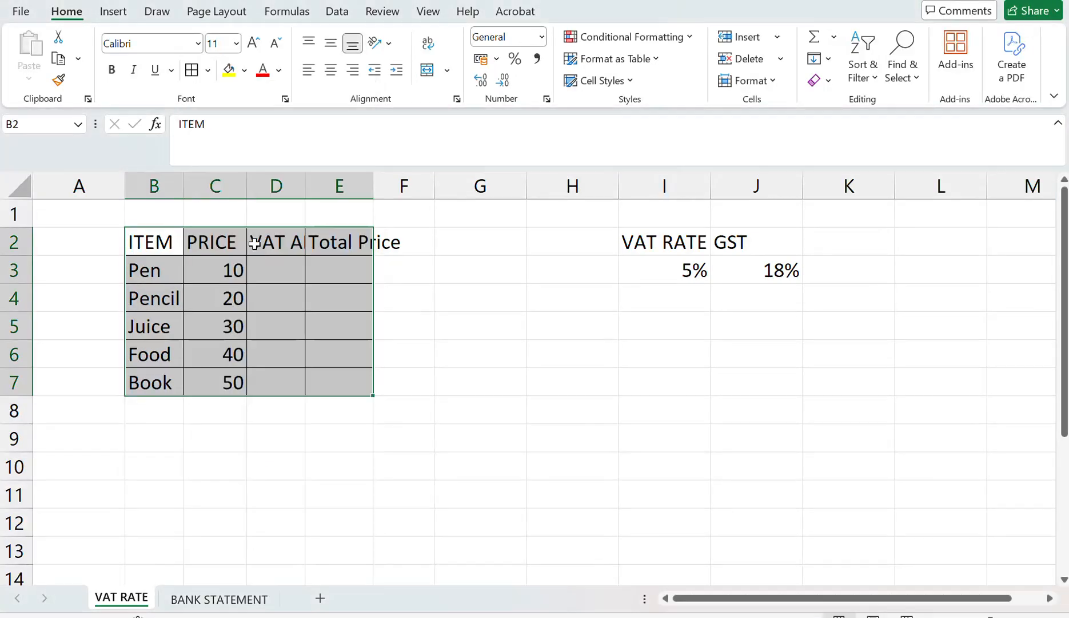
pyautogui.click(426, 292)
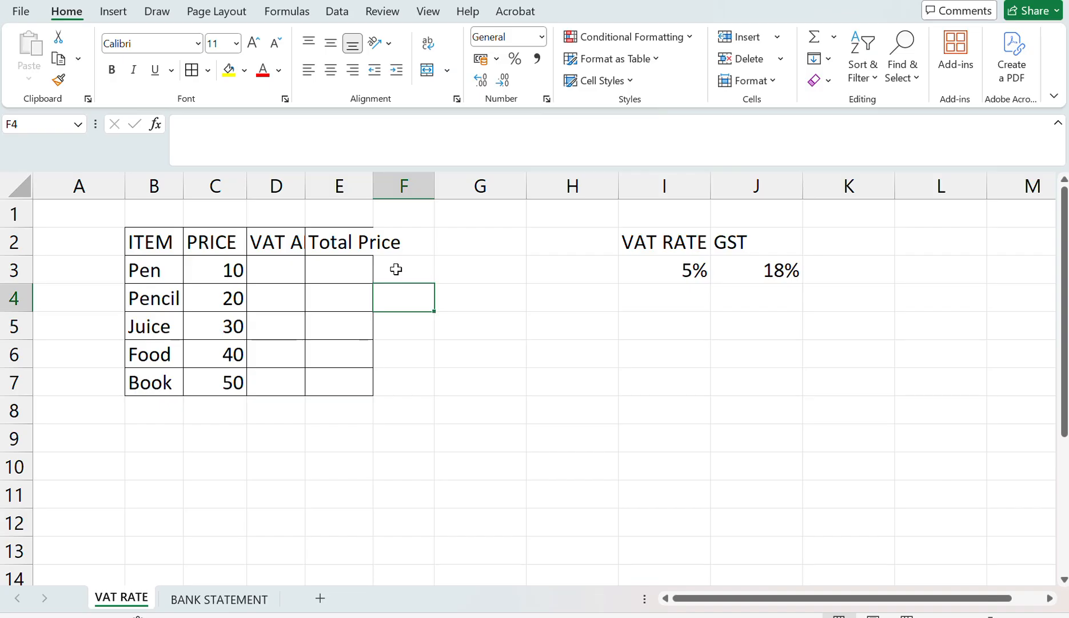
# - Undo the borders on the item table and reselect only its ITEM heading
pyautogui.hotkey('ctrl', 'z')
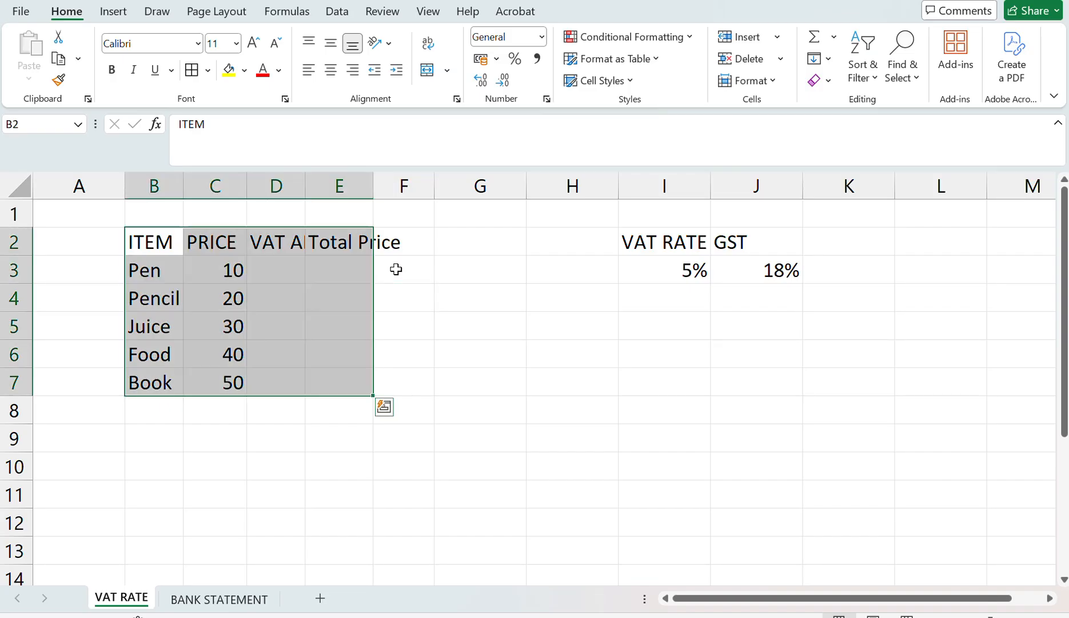
pyautogui.press('Up')
pyautogui.press('Down')
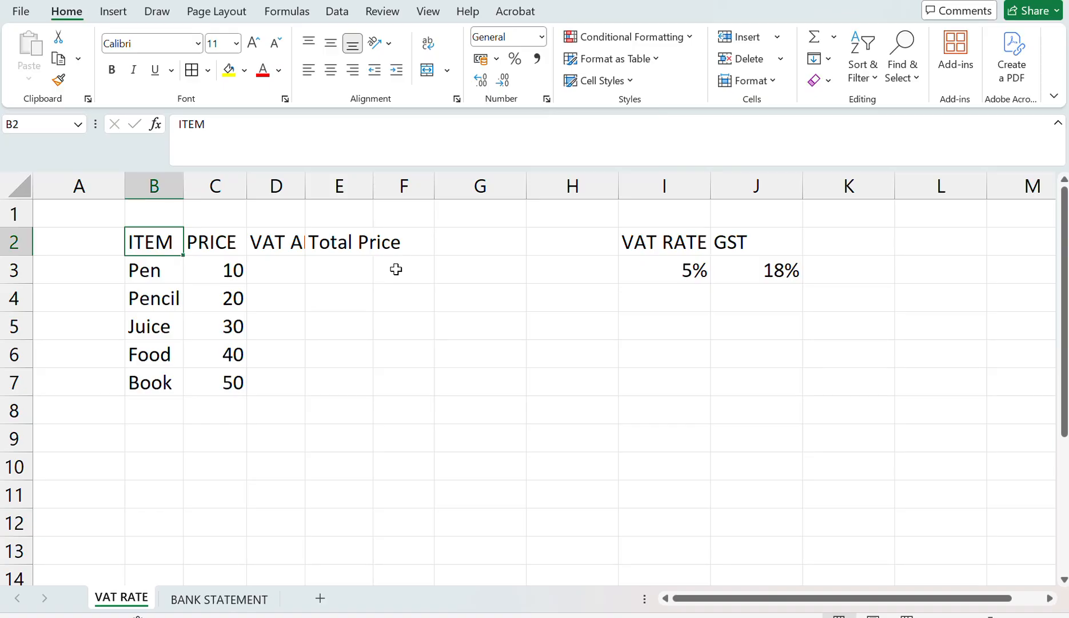
# - Select the item table B2:E7 from its header row down, and return to the ITEM heading
pyautogui.hotkey('shift', 'Right')
pyautogui.hotkey('shift', 'Right')
pyautogui.hotkey('shift', 'Right')
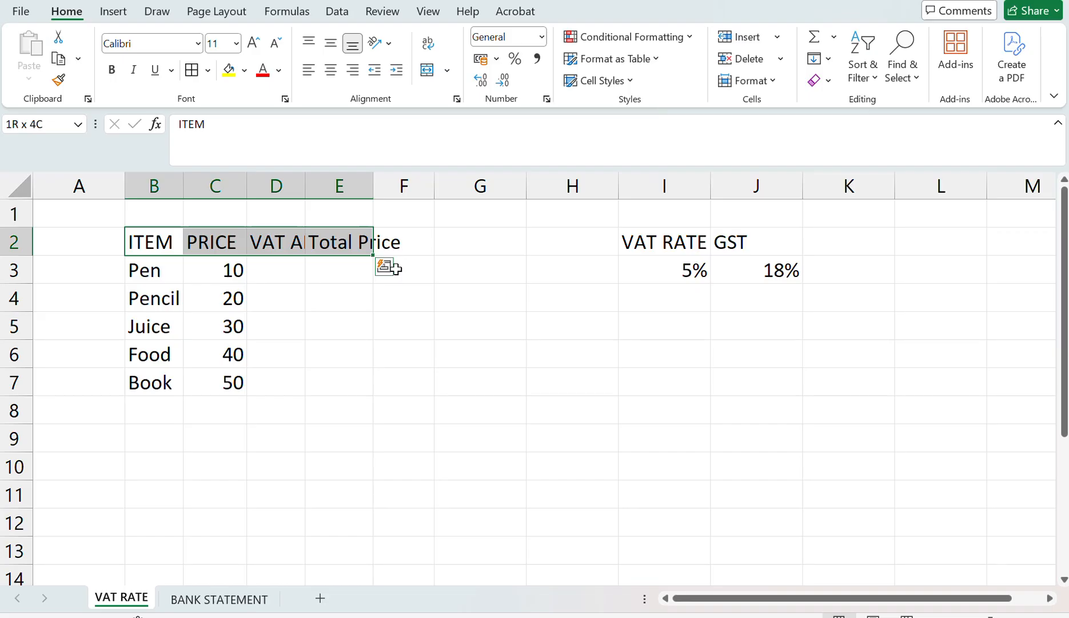
pyautogui.hotkey('ctrl', 'shift', 'Down')
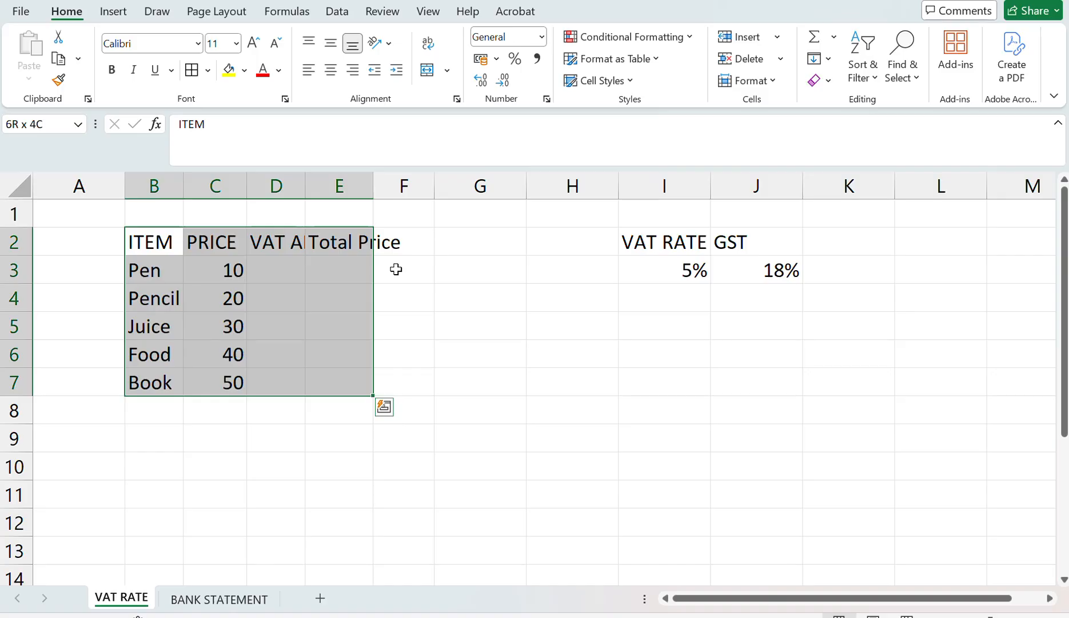
pyautogui.press('Up')
pyautogui.press('Down')
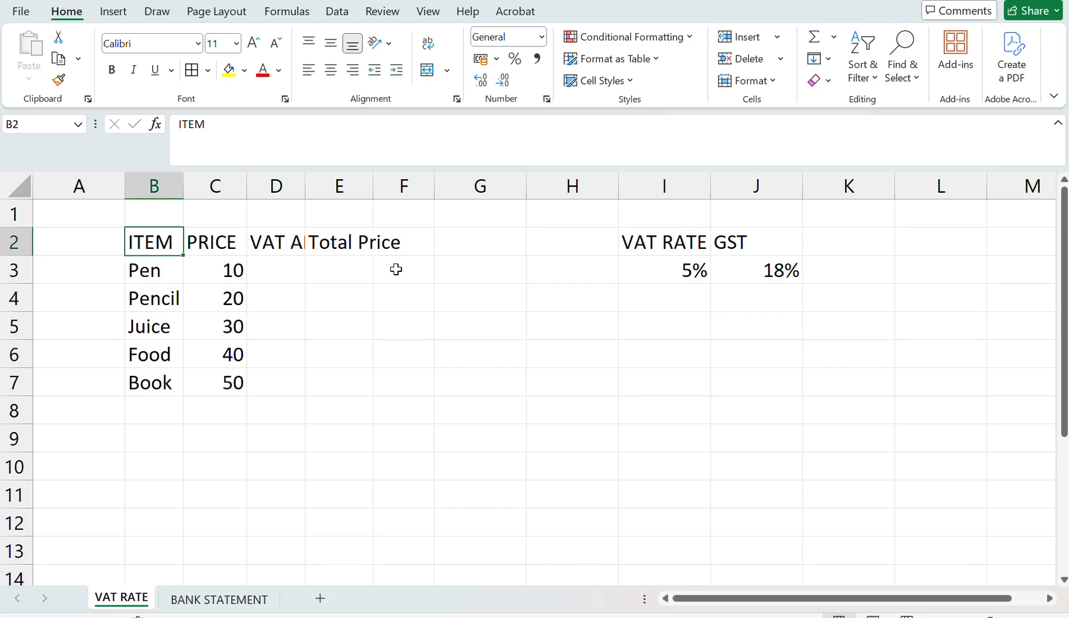
# - Select the header row B2:E2 starting from ITEM, and again in reverse starting from Total Price
pyautogui.hotkey('ctrl', 'shift', 'Right')
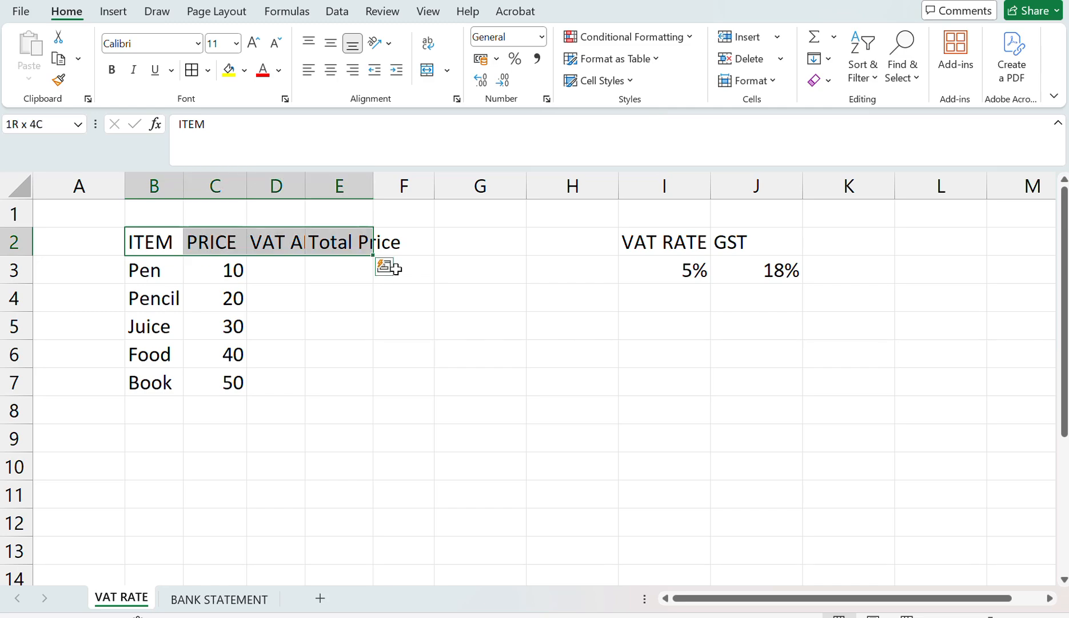
pyautogui.press('Right')
pyautogui.press('Right')
pyautogui.press('Right')
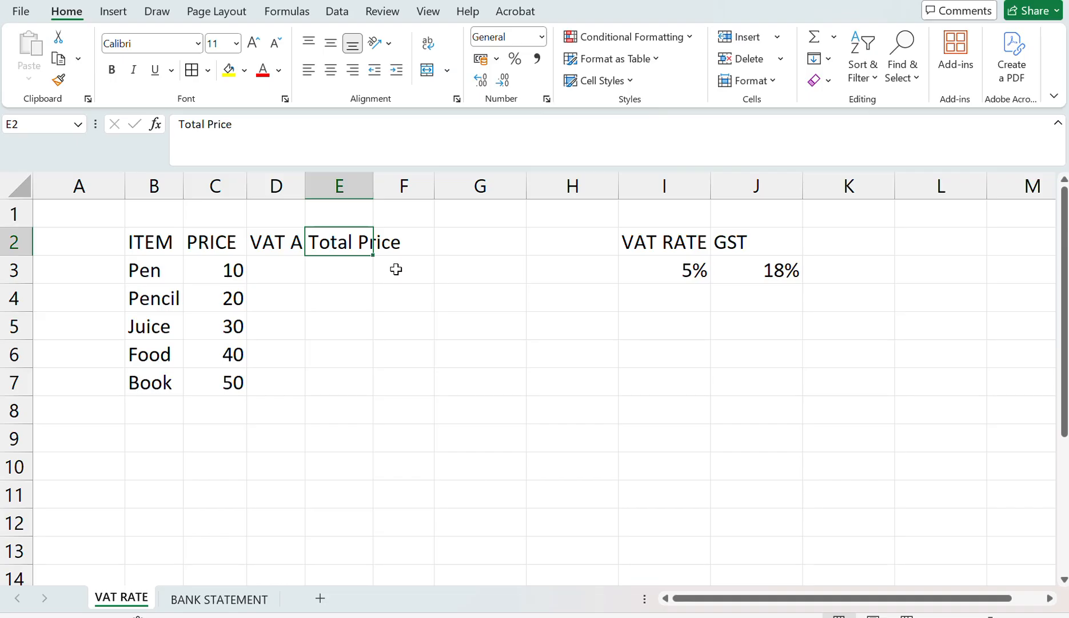
pyautogui.hotkey('ctrl', 'shift', 'Left')
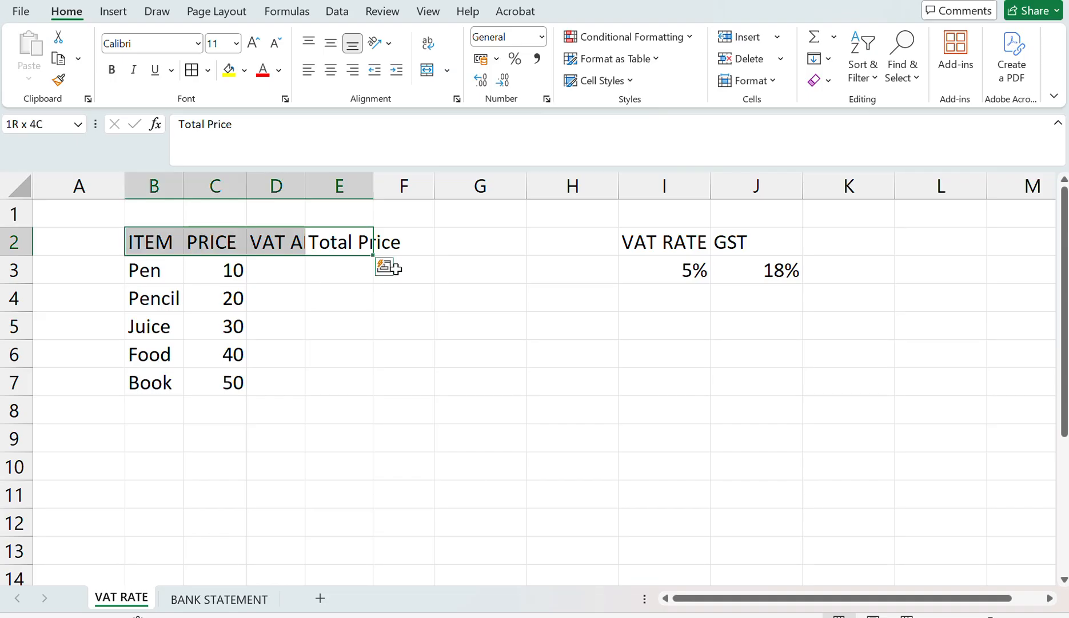
pyautogui.hotkey('ctrl', 'shift', 'Down')
pyautogui.hotkey('ctrl', 'shift', 'Up')
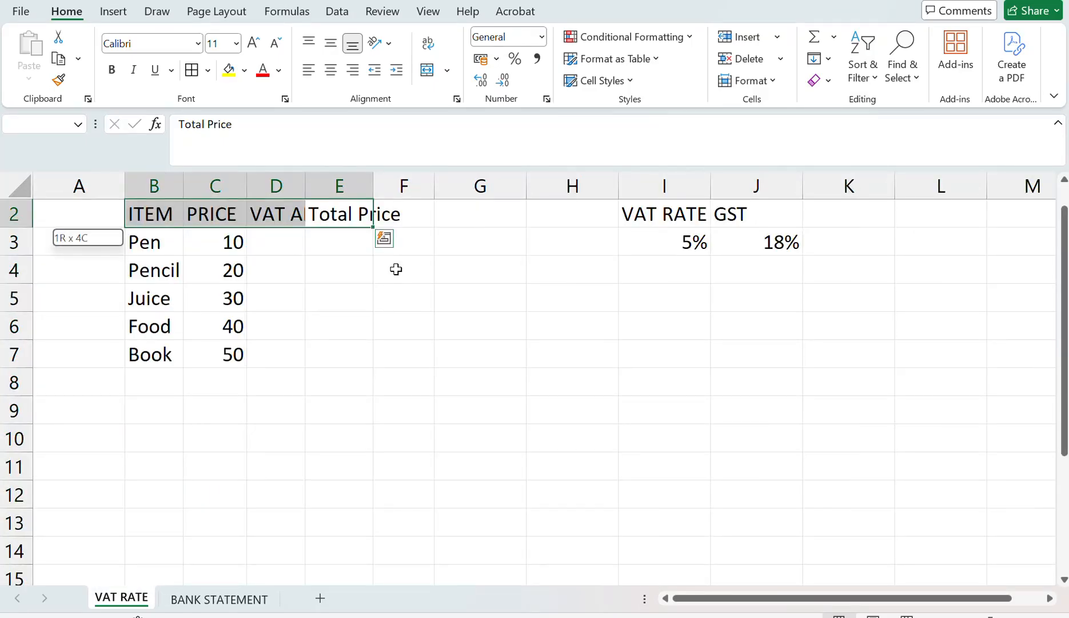
# - Select the item table B2:E7 and try to apply All Borders to it
pyautogui.press('Down')
pyautogui.press('Up')
pyautogui.press('Left')
pyautogui.hotkey('ctrl', 'Left')
pyautogui.hotkey('ctrl', 'shift', 'Right')
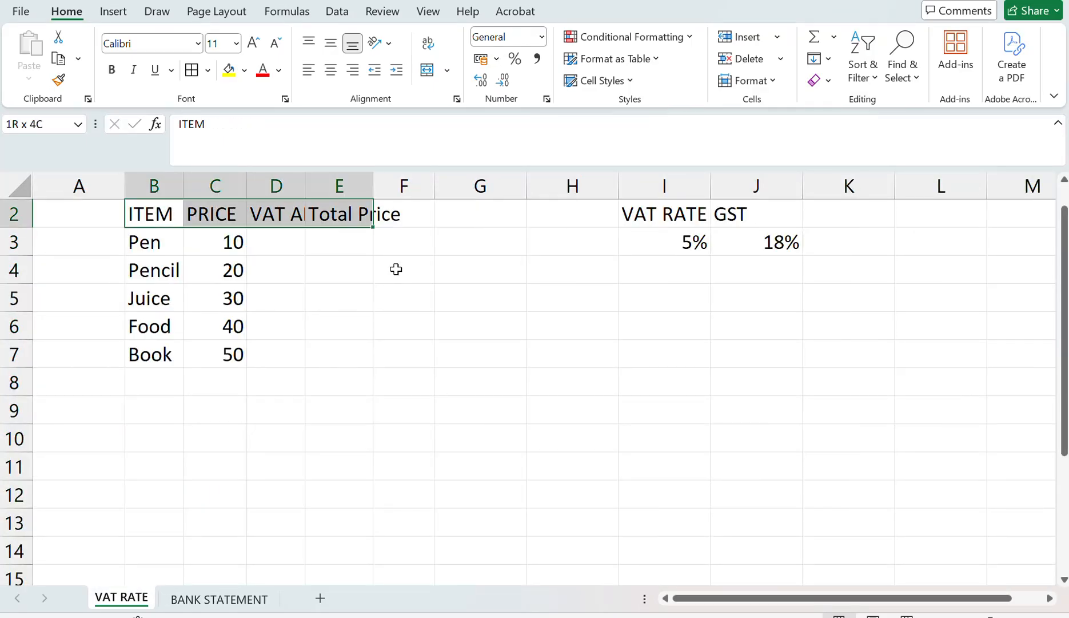
pyautogui.hotkey('ctrl', 'shift', 'Down')
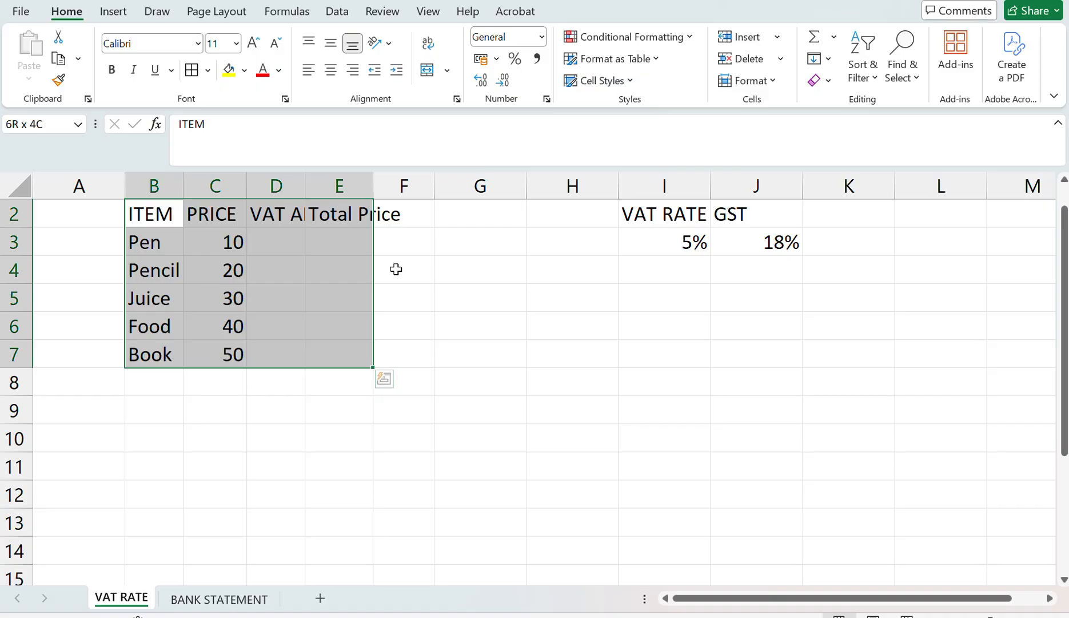
pyautogui.press('alt')
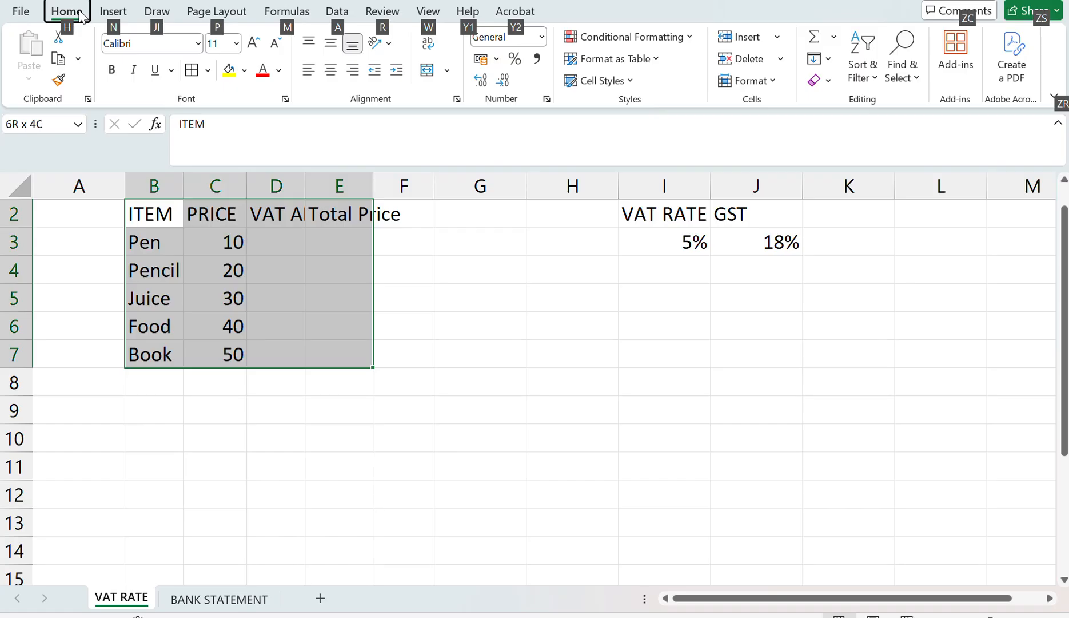
pyautogui.press('h')
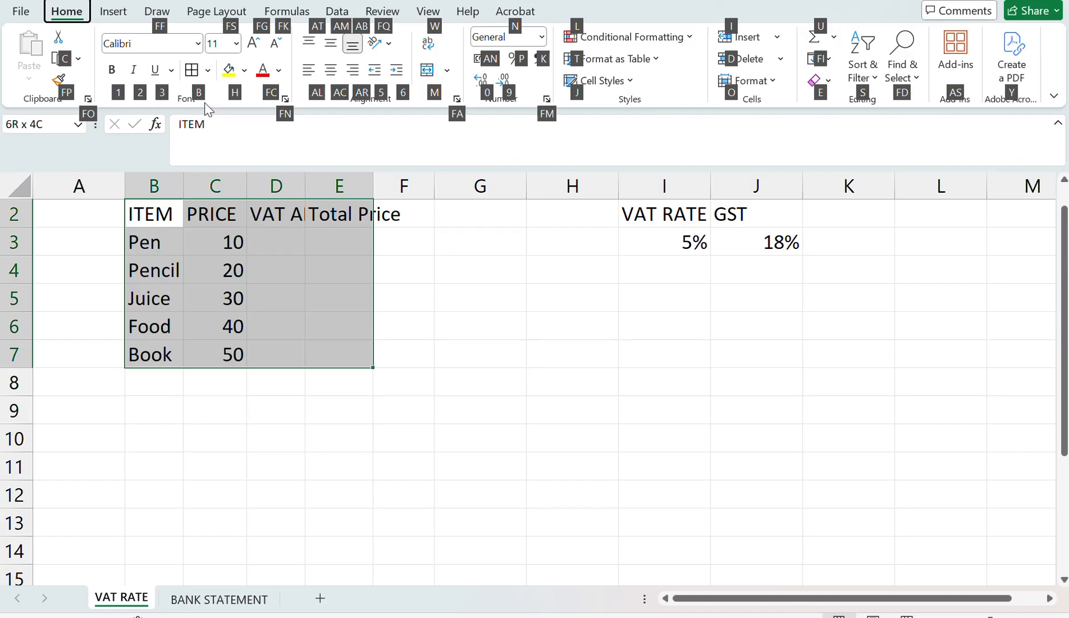
pyautogui.press('b')
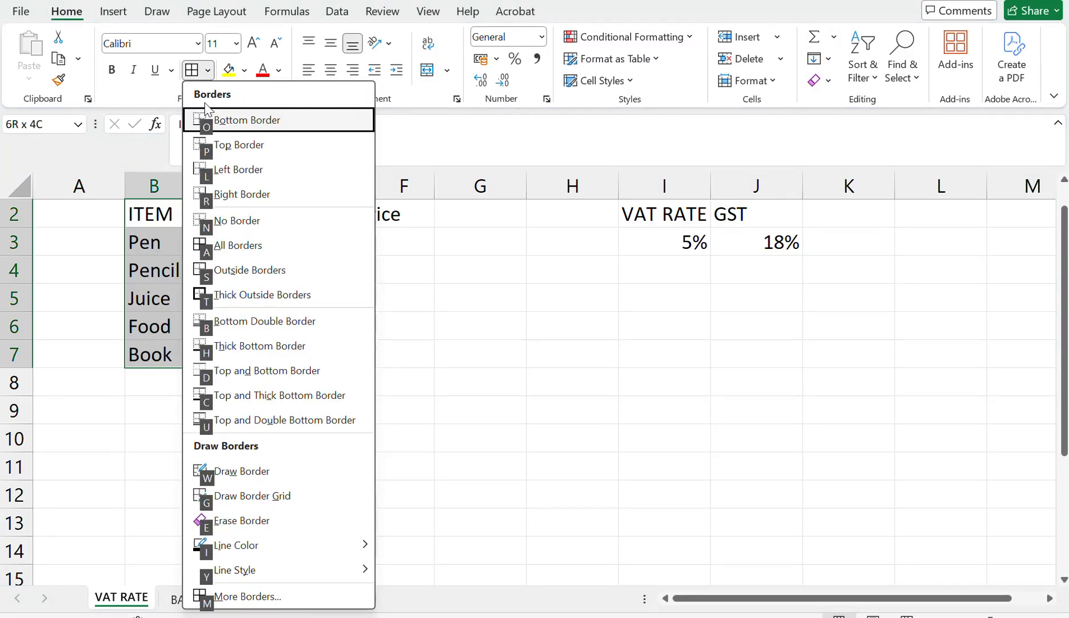
pyautogui.click(228, 246)
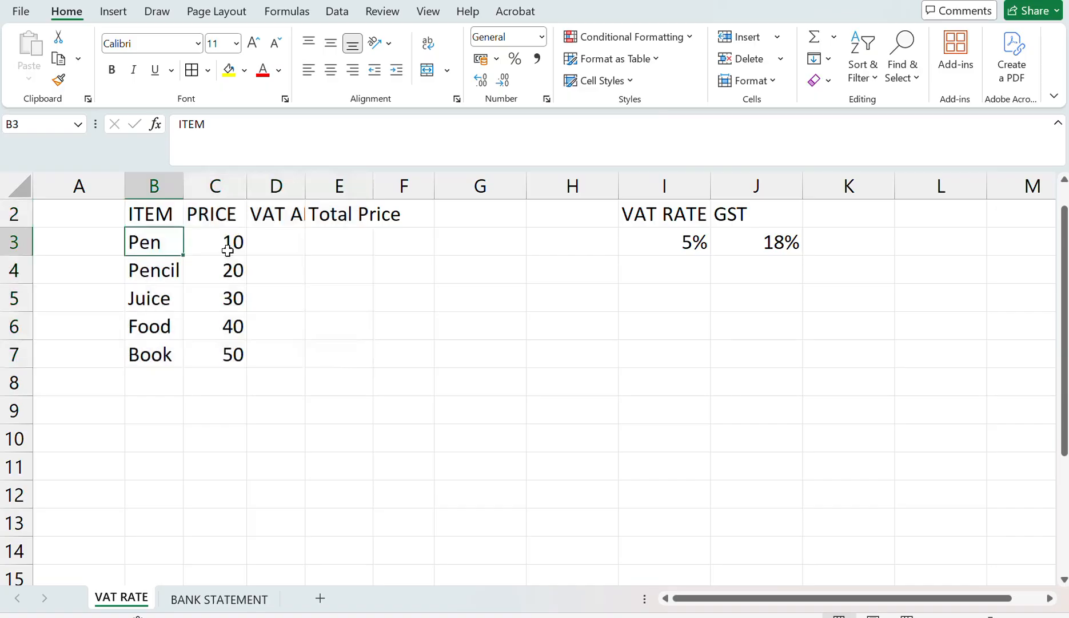
# - Select the full item table in B2:E7 and apply All Borders
pyautogui.press('Up')
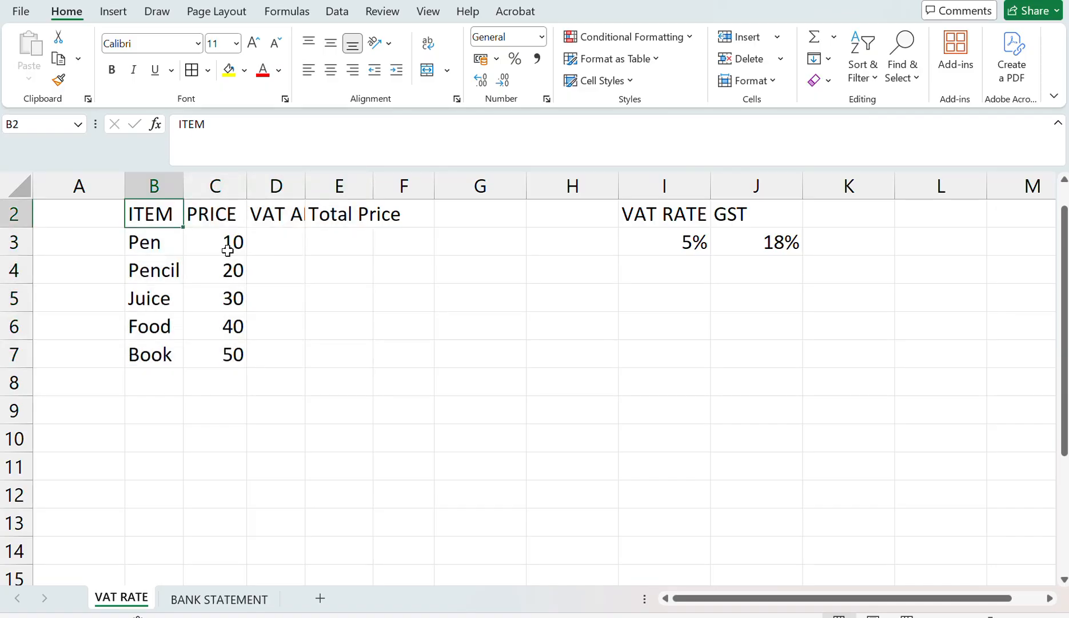
pyautogui.hotkey('shift', 'Right')
pyautogui.hotkey('shift', 'Right')
pyautogui.hotkey('shift', 'Right')
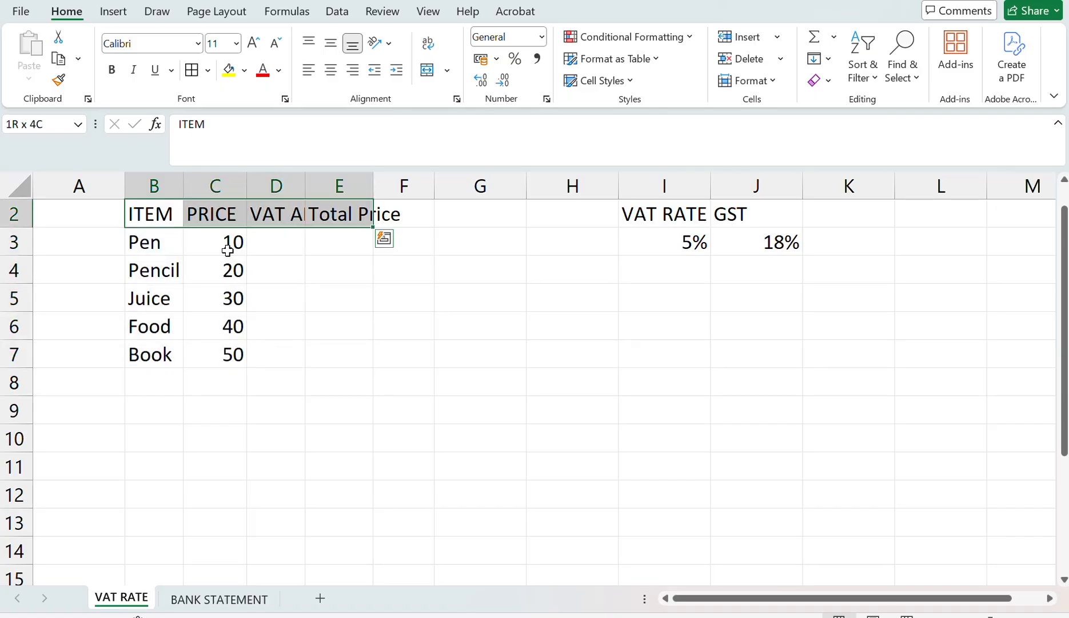
pyautogui.hotkey('ctrl', 'shift', 'Down')
pyautogui.press('alt')
pyautogui.press('h')
pyautogui.press('b')
pyautogui.press('a')
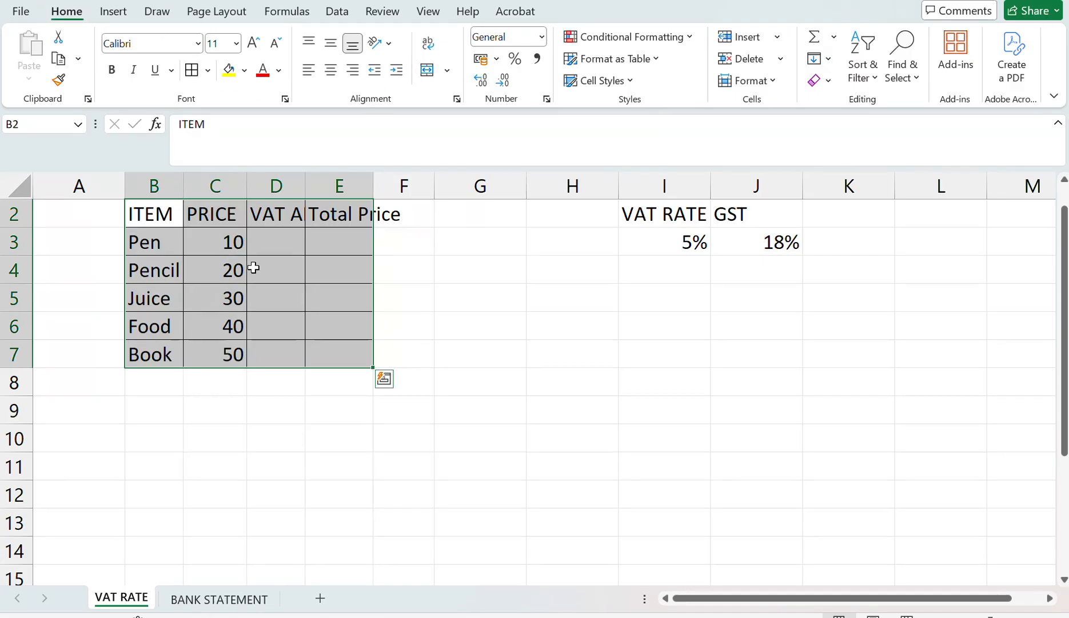
# - Reselect the item table B2:E7 and apply All Borders to it
pyautogui.moveTo(154, 214); pyautogui.dragTo(357, 349)
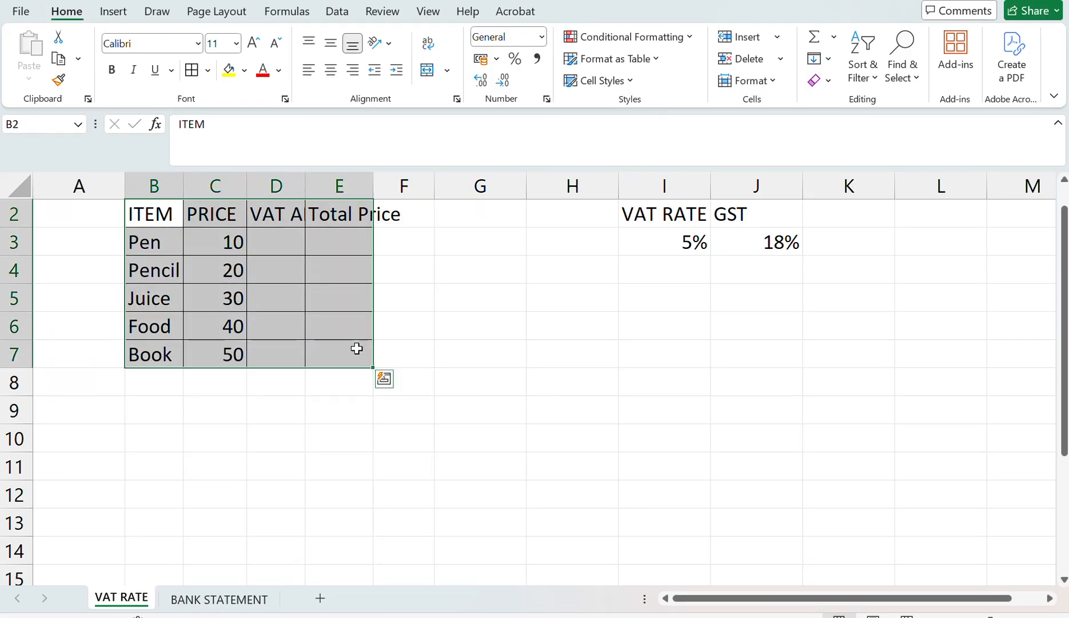
pyautogui.click(208, 69)
pyautogui.click(238, 245)
# - Enter the shortcut note "alt+hba" in cell I7
pyautogui.press('Right')
pyautogui.press('Right')
pyautogui.press('Right')
pyautogui.press('Right')
pyautogui.press('Right')
pyautogui.press('Right')
pyautogui.press('Right')
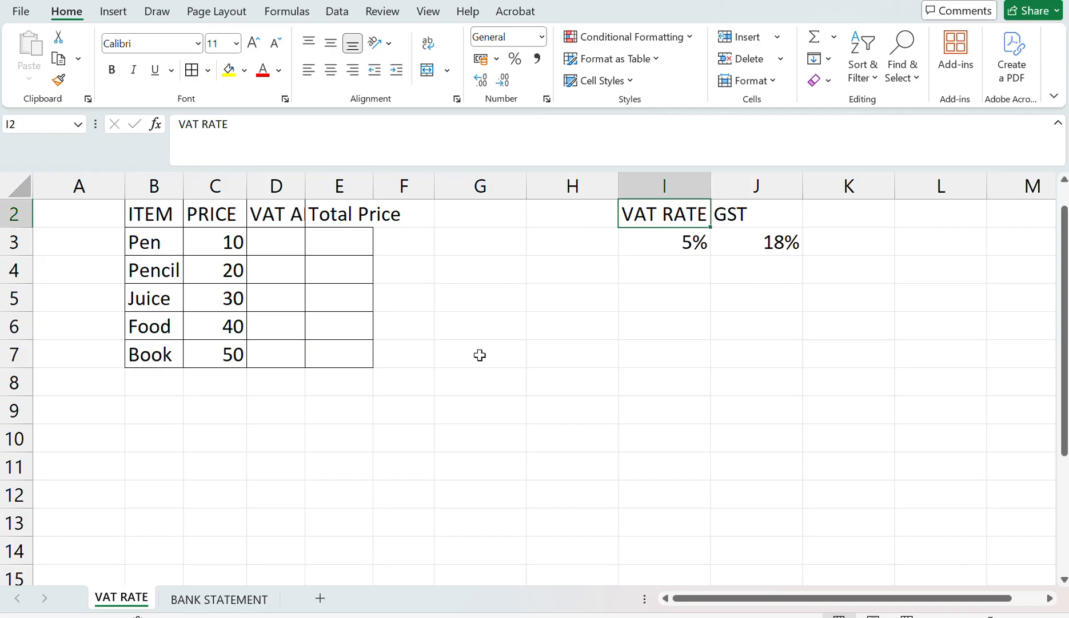
pyautogui.press('Down')
pyautogui.press('Down')
pyautogui.press('Down')
pyautogui.press('Down')
pyautogui.press('Down')
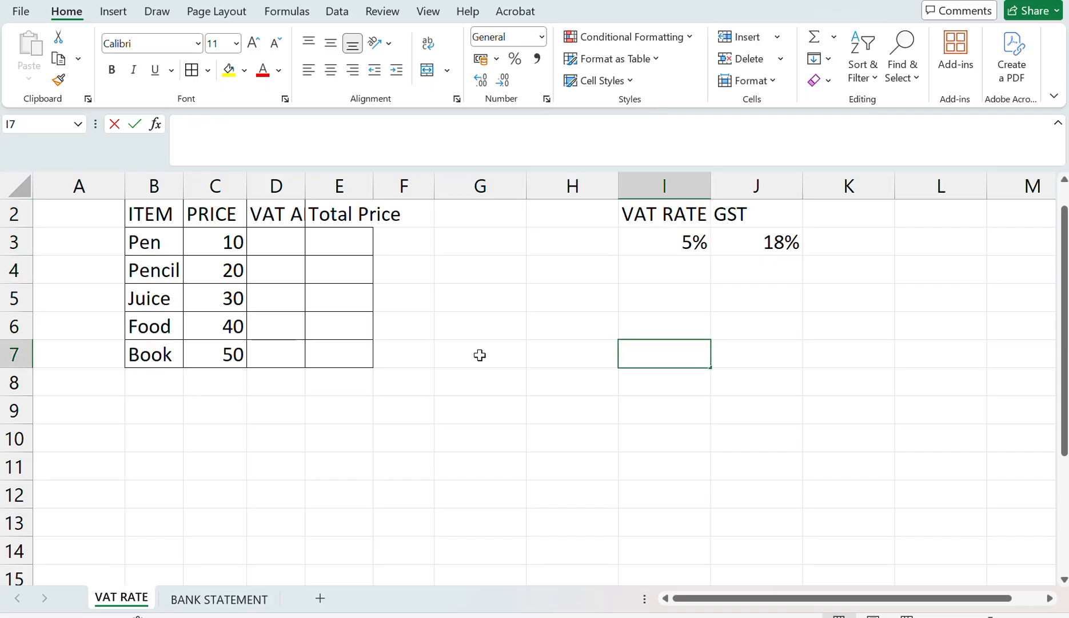
pyautogui.write('alt+')
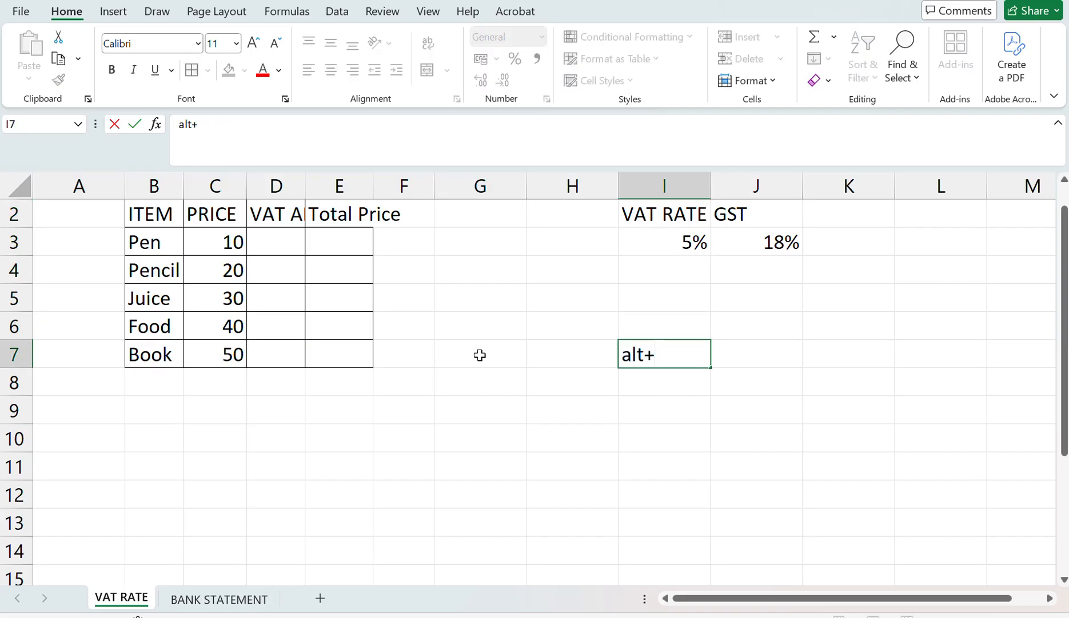
pyautogui.write('hba')
pyautogui.press('Return')
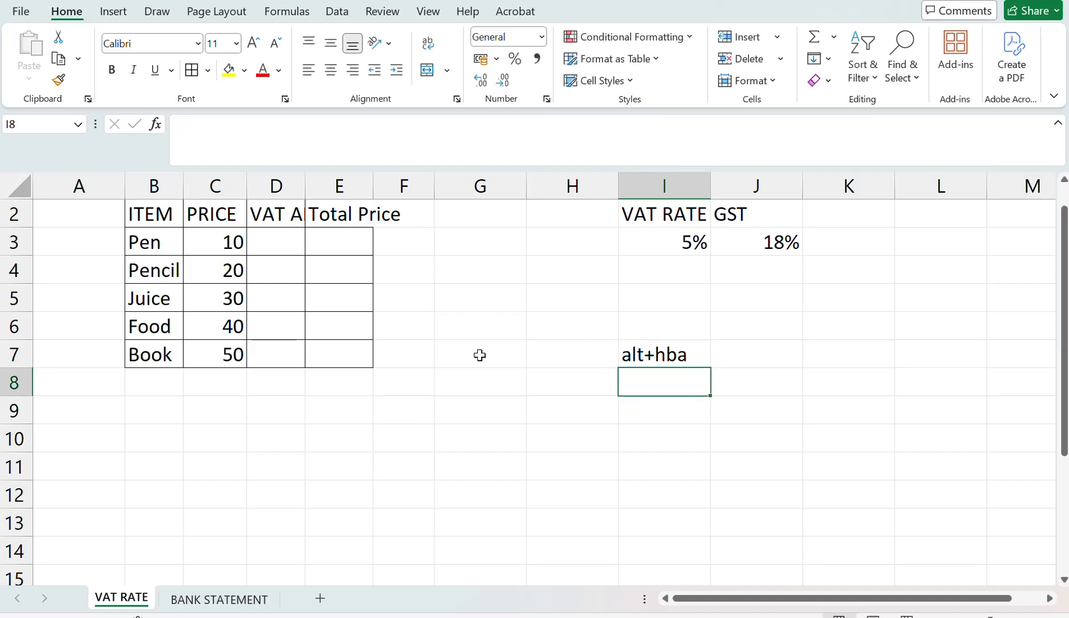
# - Enter the description "all borders" in J7, beside the shortcut note
pyautogui.press('Up')
pyautogui.press('Right')
pyautogui.write('all borders')
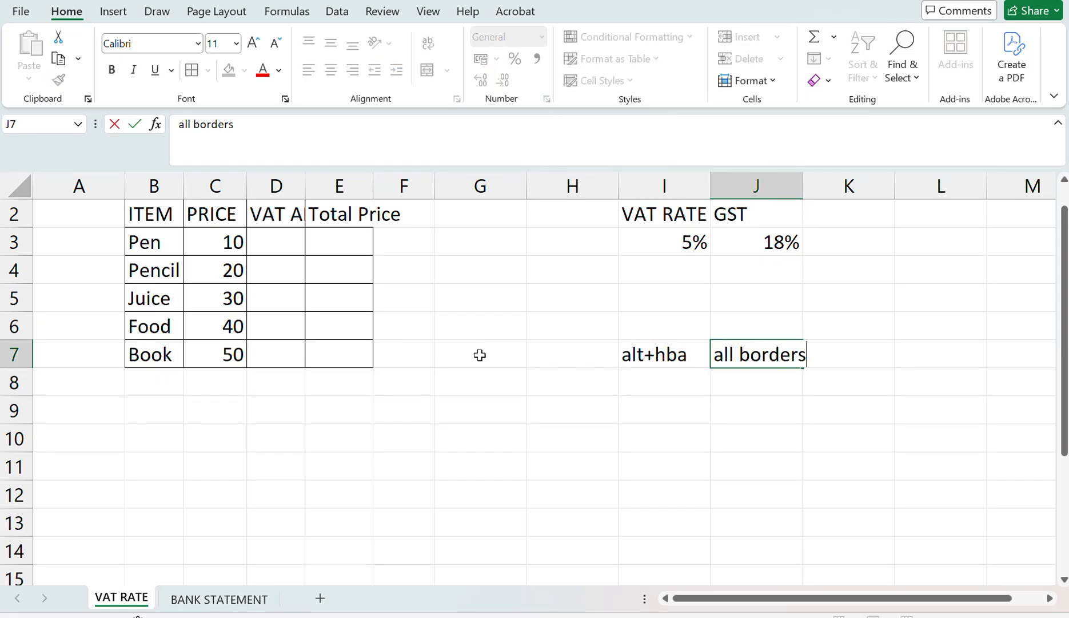
pyautogui.press('Up')
# - View the list of available border types from the empty cell G6
pyautogui.press('Left')
pyautogui.press('Left')
pyautogui.press('Left')
pyautogui.press('Left')
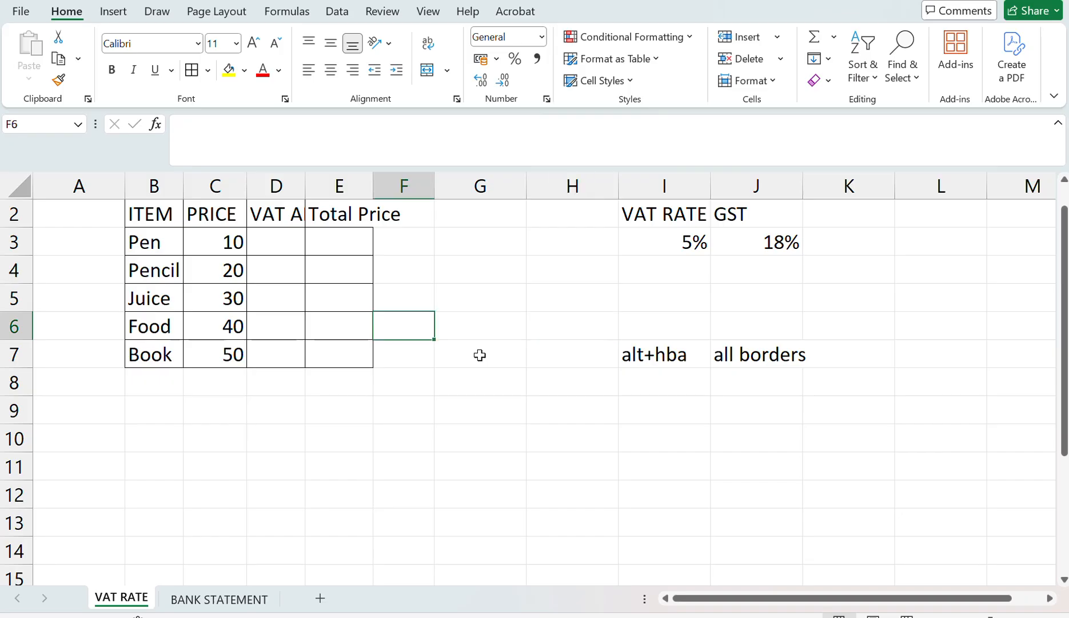
pyautogui.press('Right')
pyautogui.press('alt')
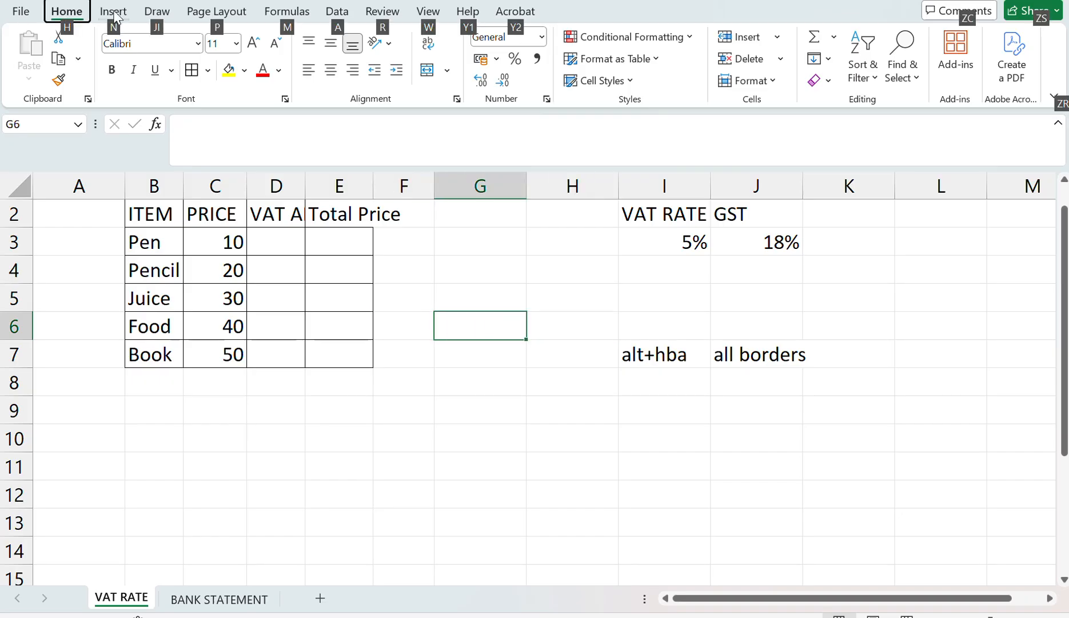
pyautogui.press('h')
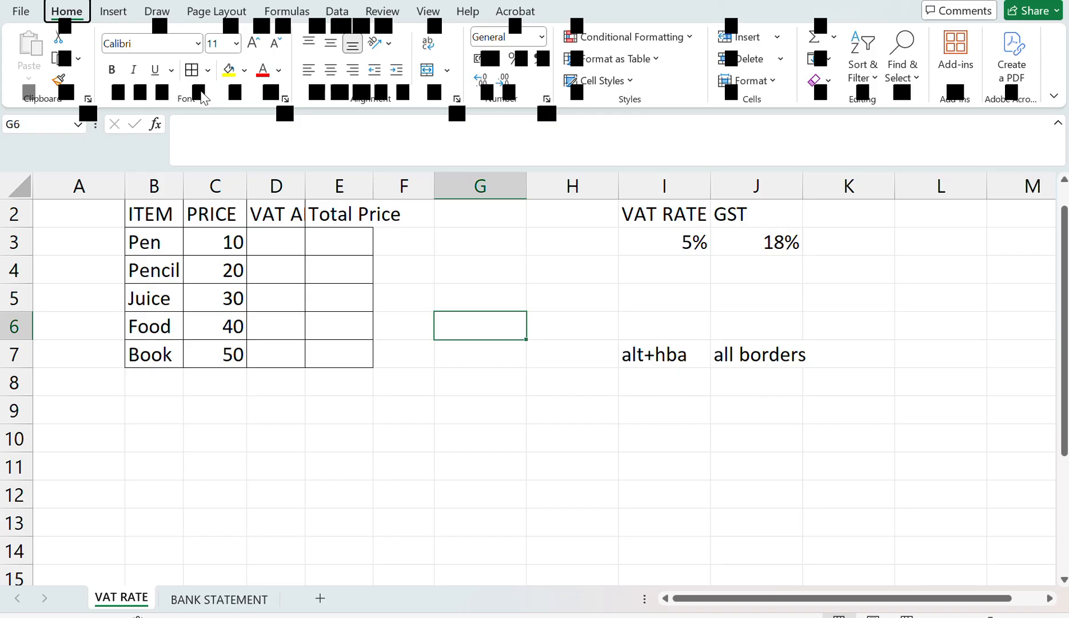
pyautogui.press('b')
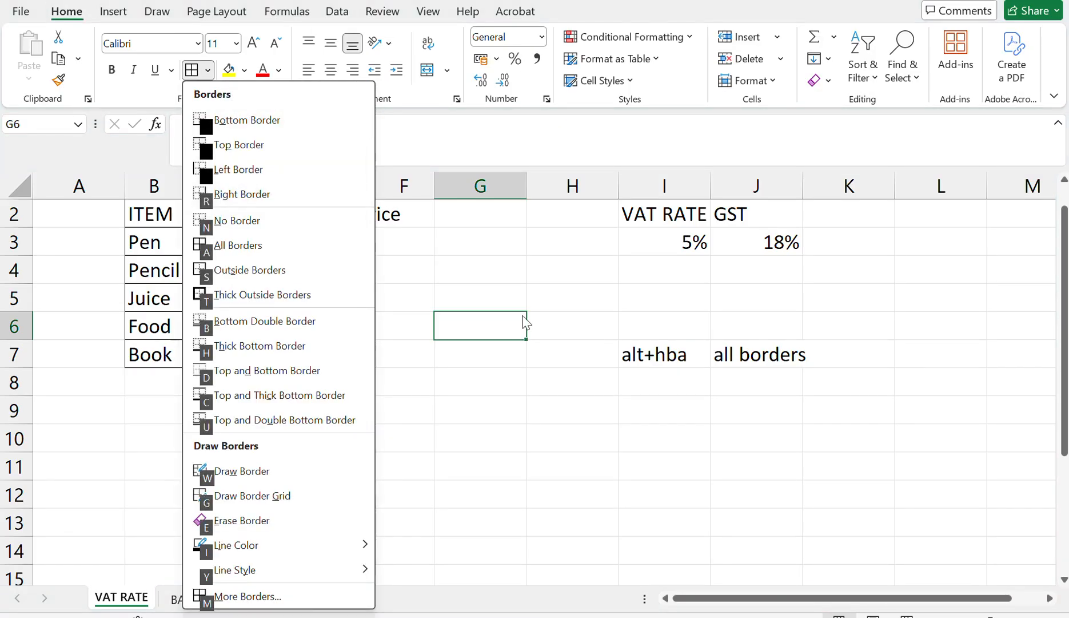
pyautogui.press('a')
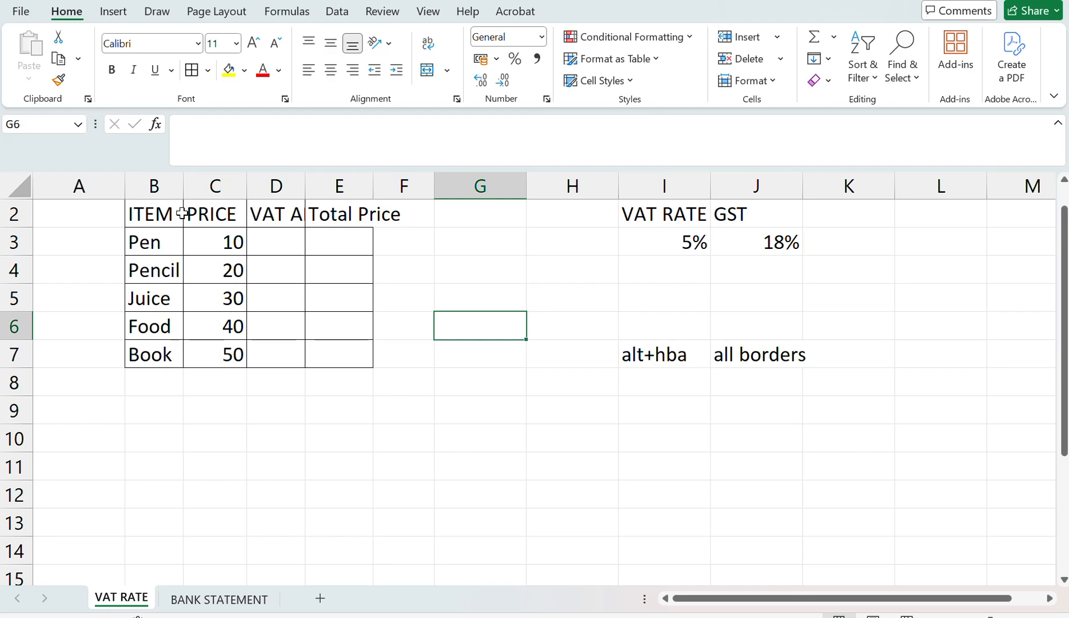
# - Examine how the VAT AMOUNT and Total Price headings in row 2 fit their column widths
pyautogui.press('Down')
pyautogui.press('Up')
pyautogui.press('Up')
pyautogui.press('Up')
pyautogui.press('Up')
pyautogui.press('Up')
pyautogui.press('Left')
pyautogui.press('Left')
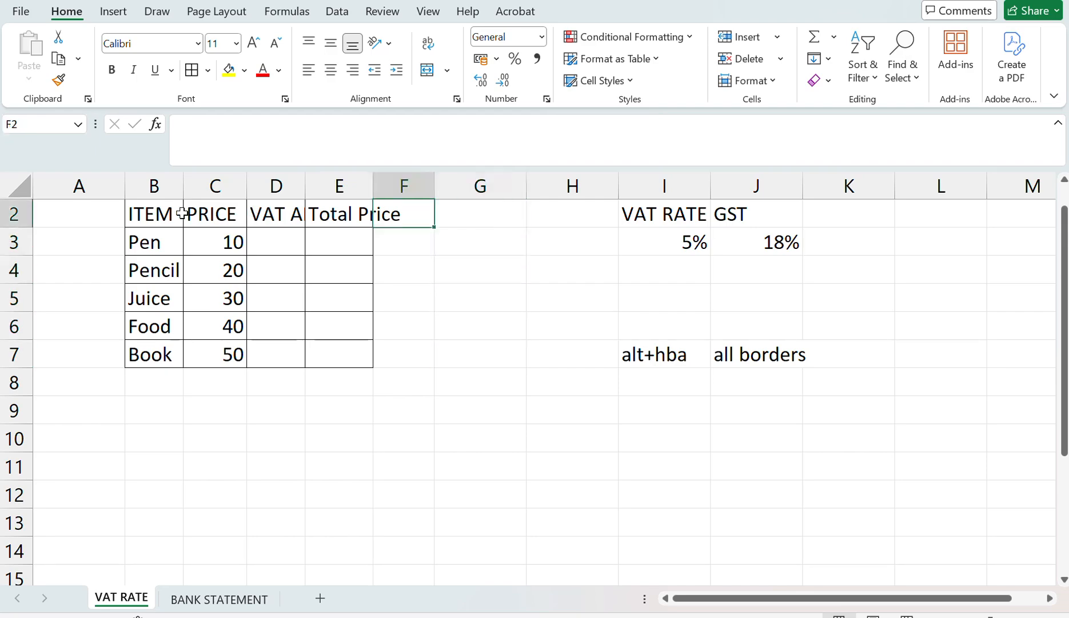
pyautogui.press('Left')
pyautogui.press('Left')
pyautogui.press('Right')
pyautogui.press('Right')
pyautogui.press('Right')
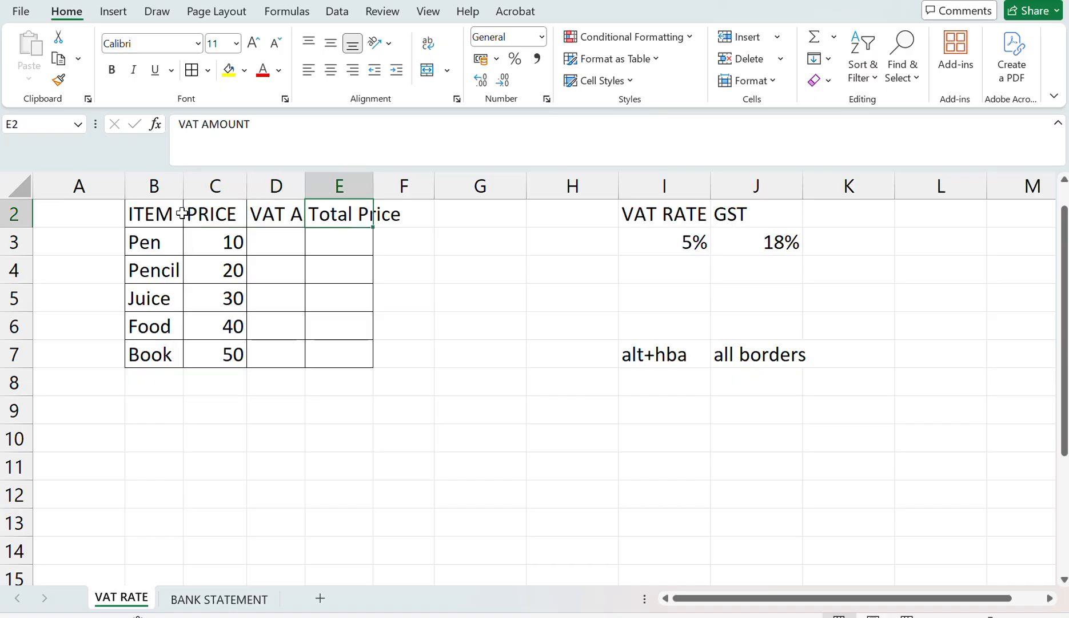
pyautogui.press('Up')
pyautogui.press('Down')
pyautogui.press('Left')
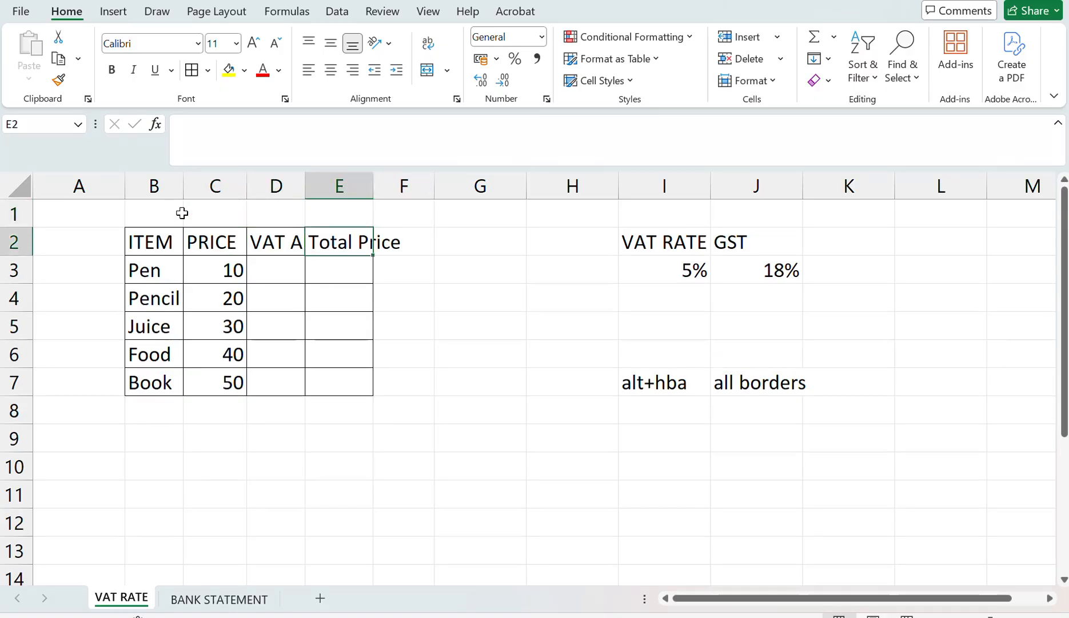
pyautogui.press('Right')
pyautogui.press('Right')
pyautogui.press('Left')
pyautogui.press('Left')
pyautogui.press('Right')
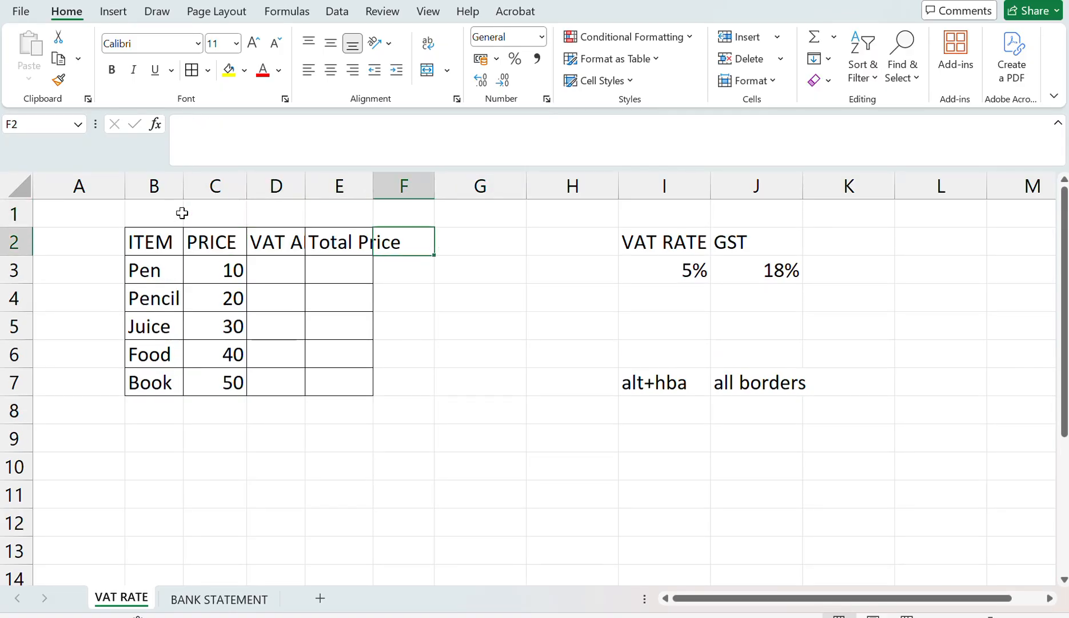
# - Select the entire sheet and autofit all column widths to their contents
pyautogui.click(396, 300)
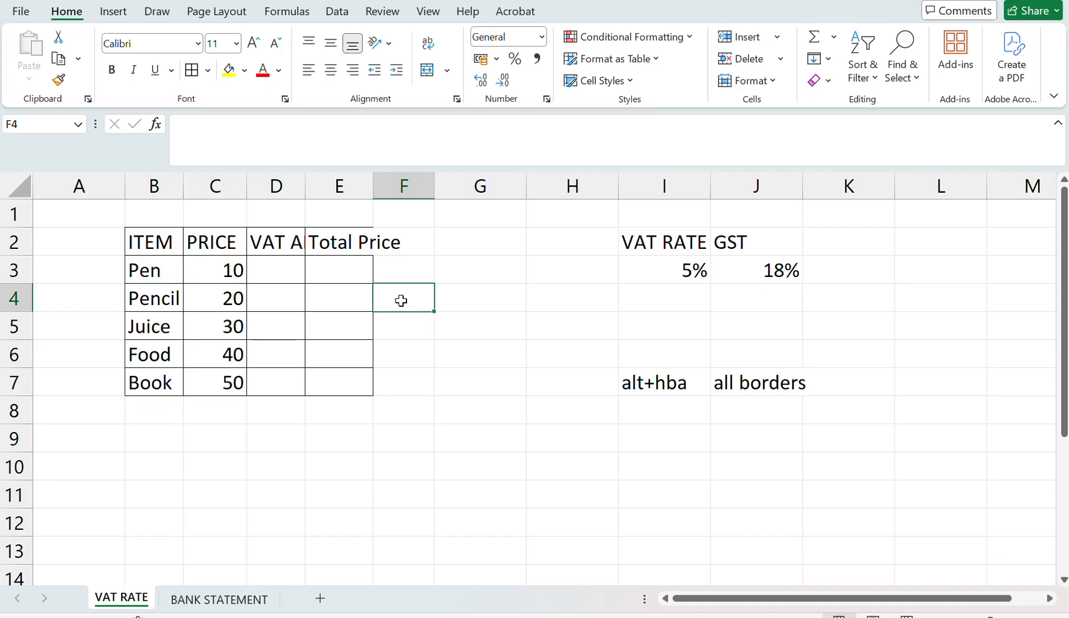
pyautogui.hotkey('ctrl', 'a')
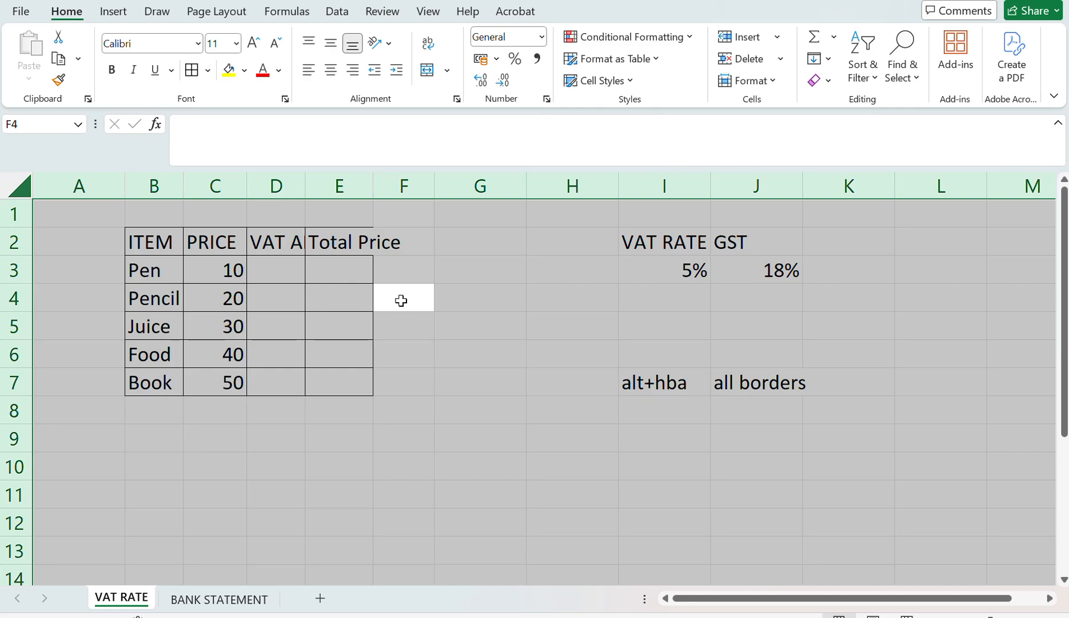
pyautogui.press('alt')
pyautogui.press('o')
pyautogui.press('c')
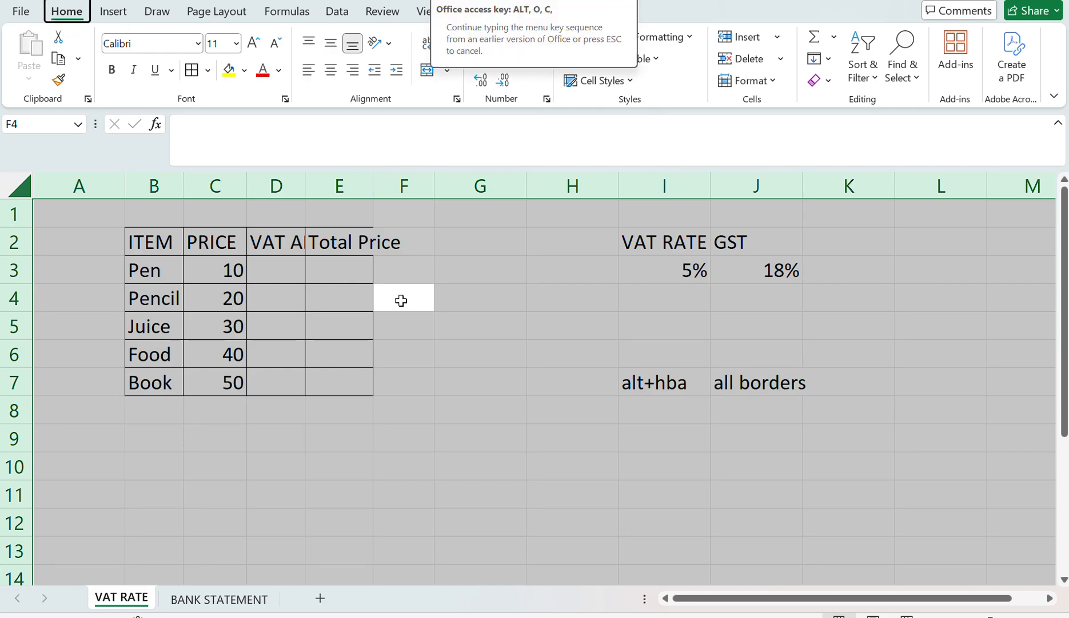
pyautogui.press('Escape')
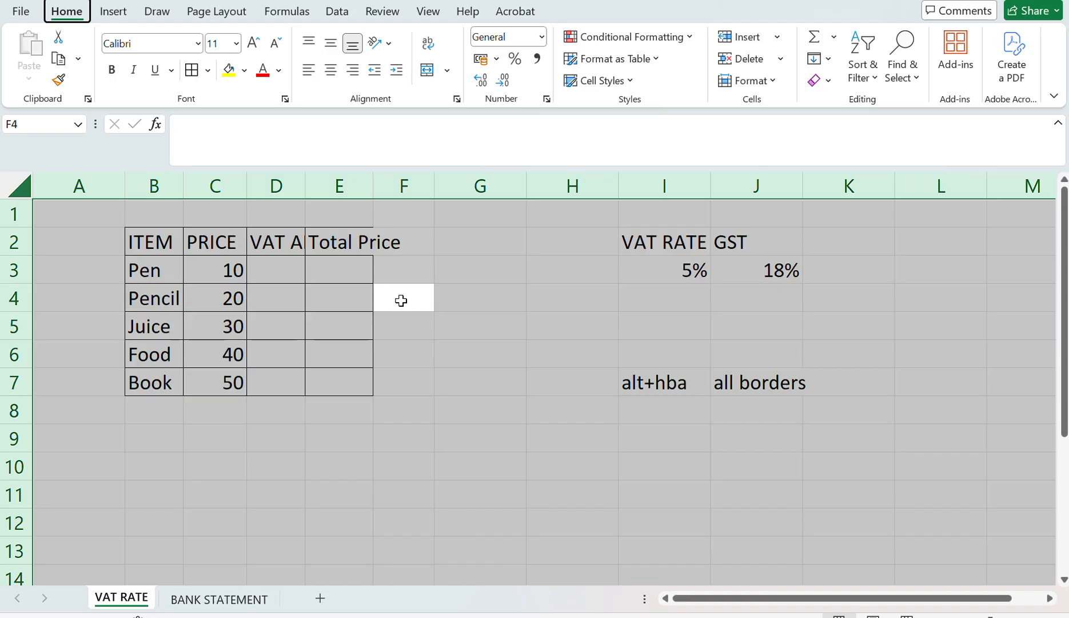
pyautogui.press('o')
pyautogui.press('c')
pyautogui.press('a')
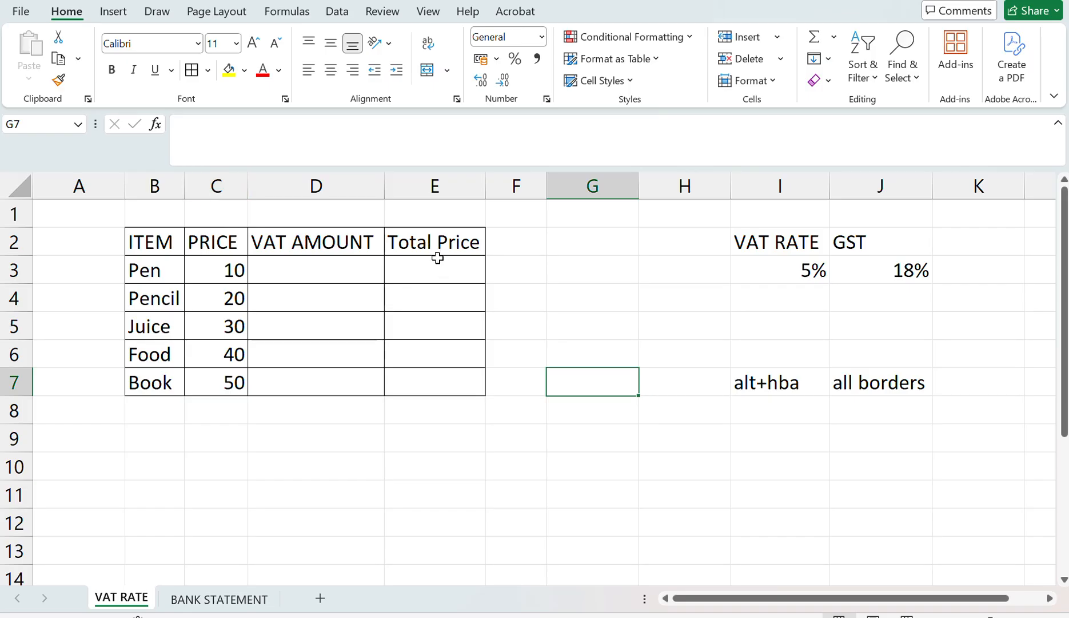
# - Enter a long test string of repeated letter h in F10, wider than its column
pyautogui.click(499, 470)
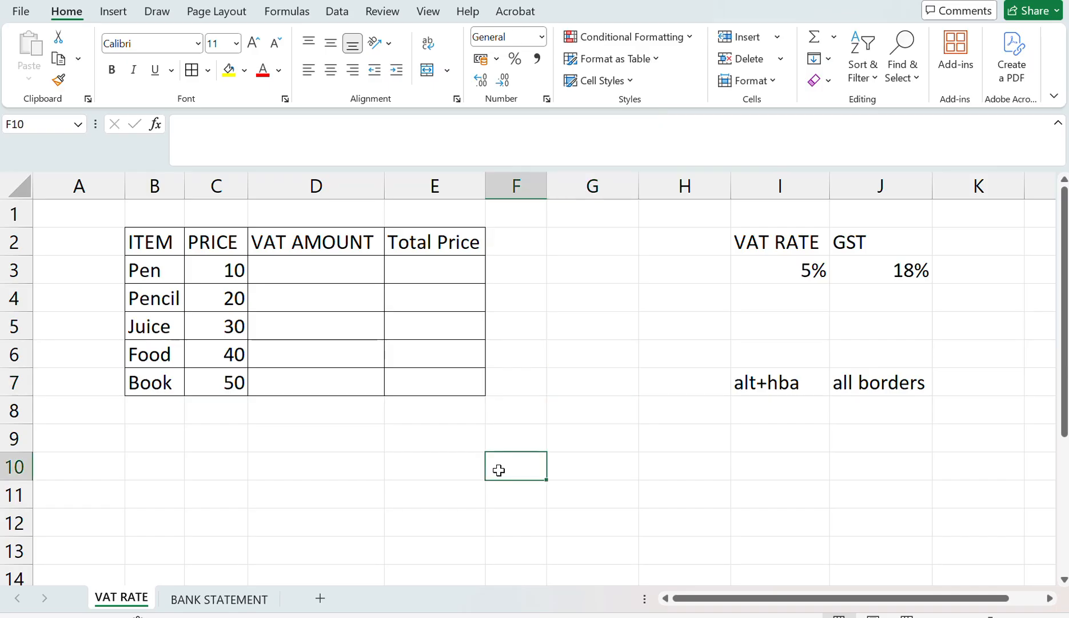
pyautogui.write('hhhhhhhhhhhhhhhhhhhhhhhhhhhhhh')
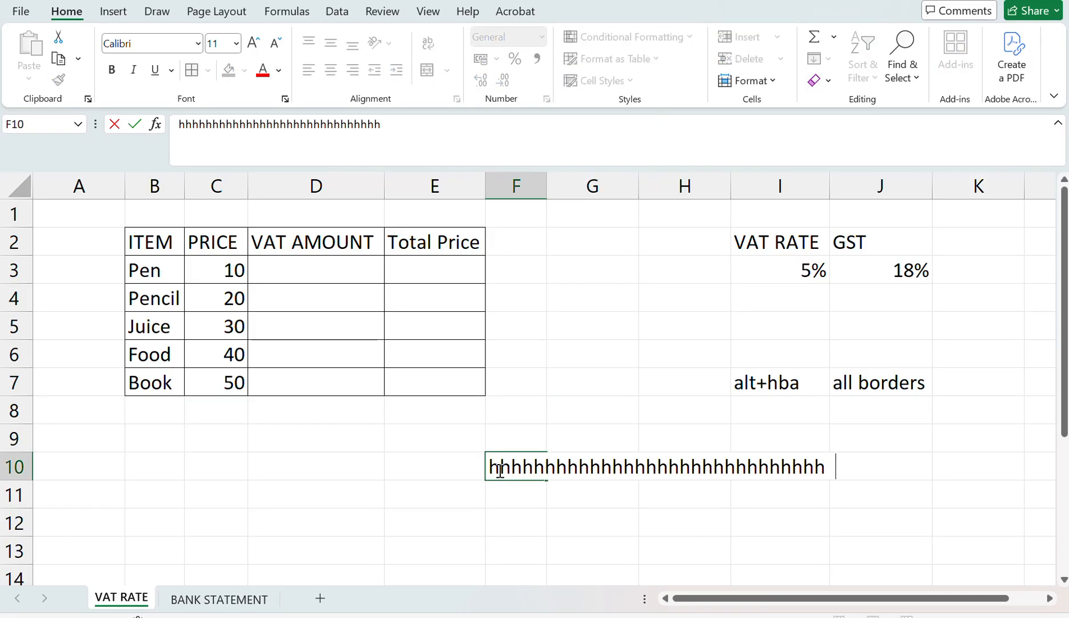
pyautogui.press('Return')
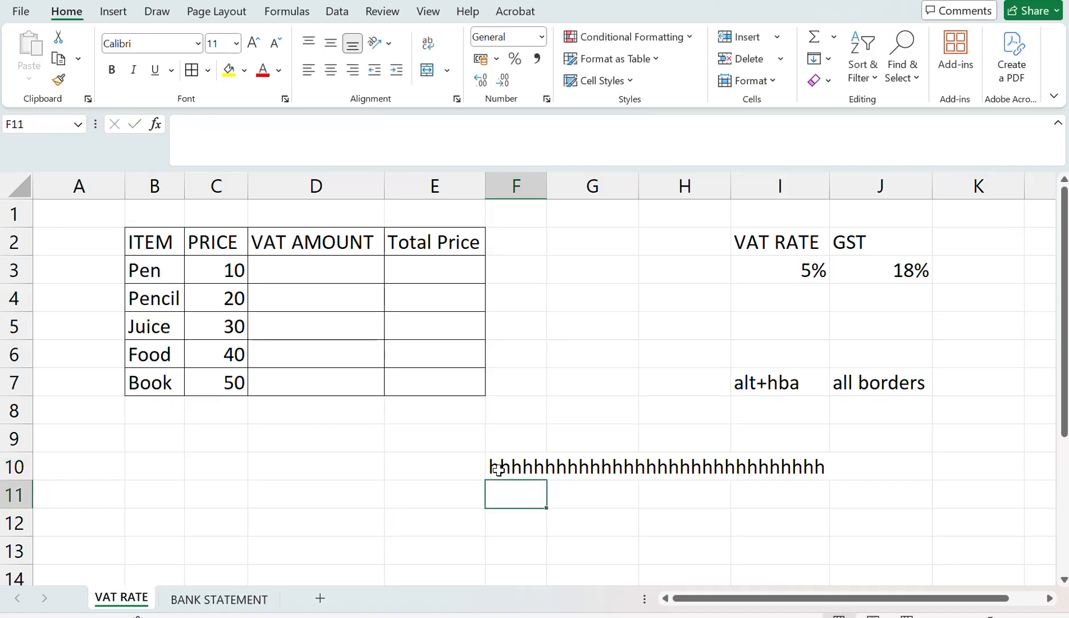
# - Autofit the width of column F to the long test text in F10
pyautogui.hotkey('ctrl', 'a')
pyautogui.click(499, 470)
pyautogui.press('alt')
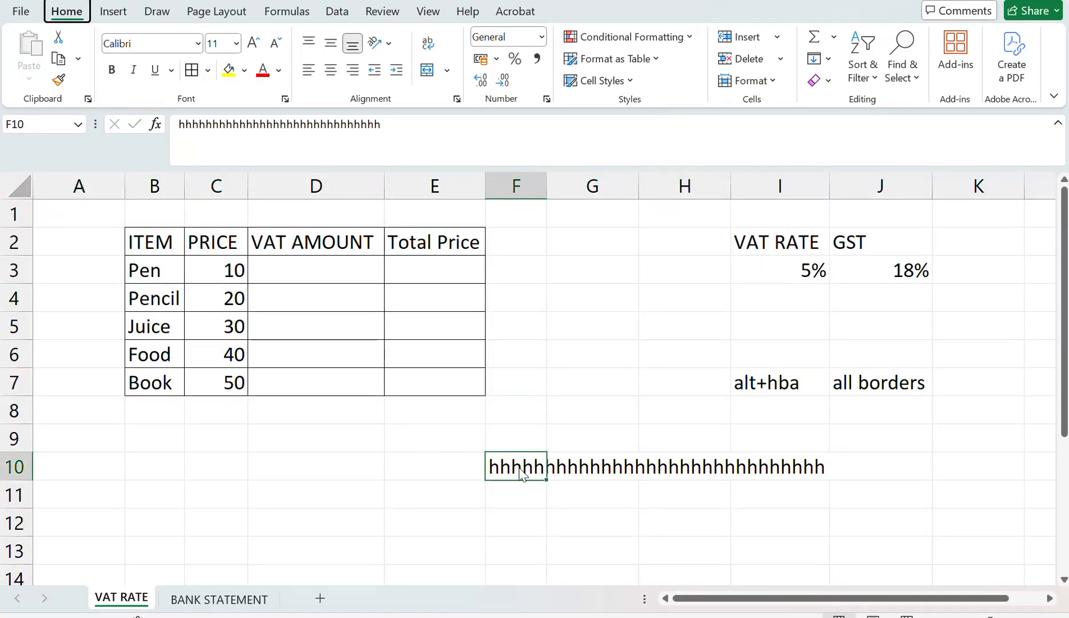
pyautogui.press('h')
pyautogui.press('o')
pyautogui.press('i')
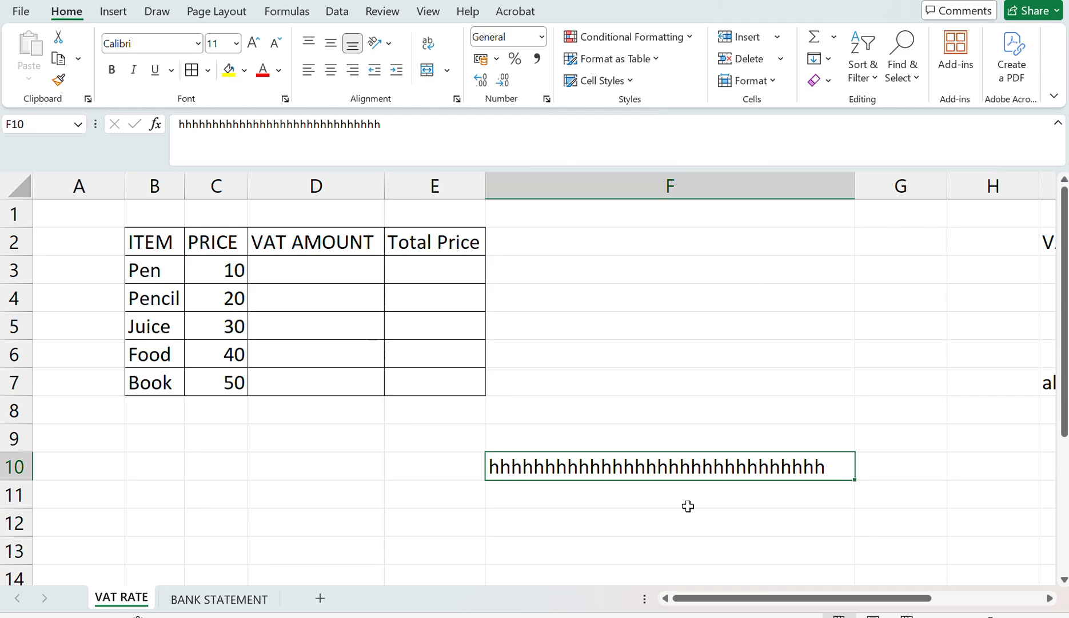
# - Undo the width change of column F and clear the test text from F10
pyautogui.hotkey('ctrl', 'z')
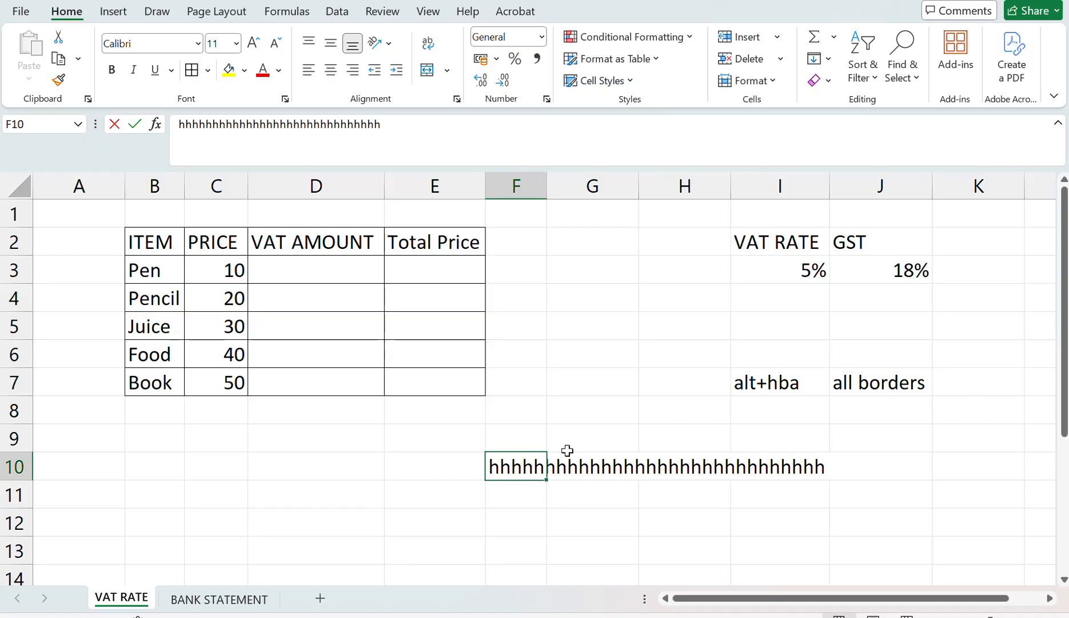
pyautogui.press('BackSpace')
pyautogui.click(362, 256)
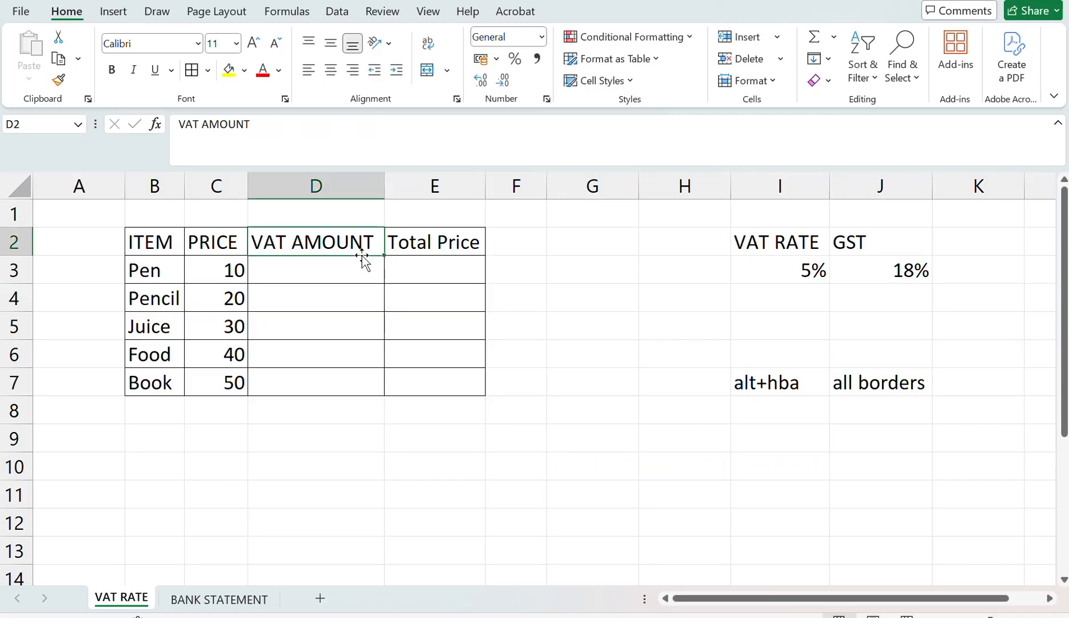
# - Examine the Pen row's price and the VAT RATE cell as the inputs for the VAT amount
pyautogui.click(357, 269)
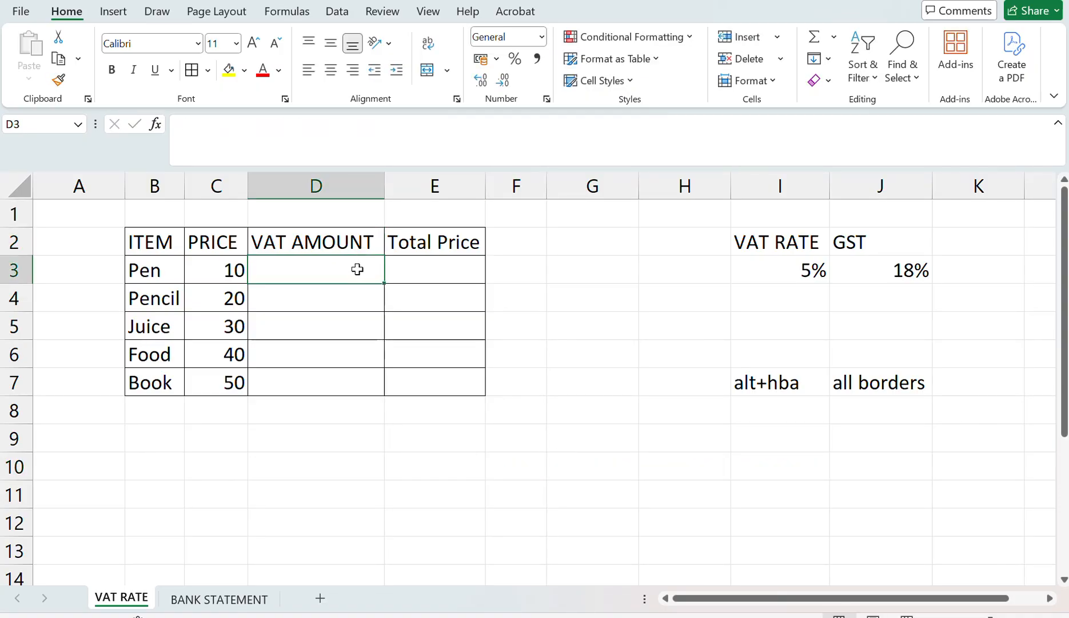
pyautogui.press('Left')
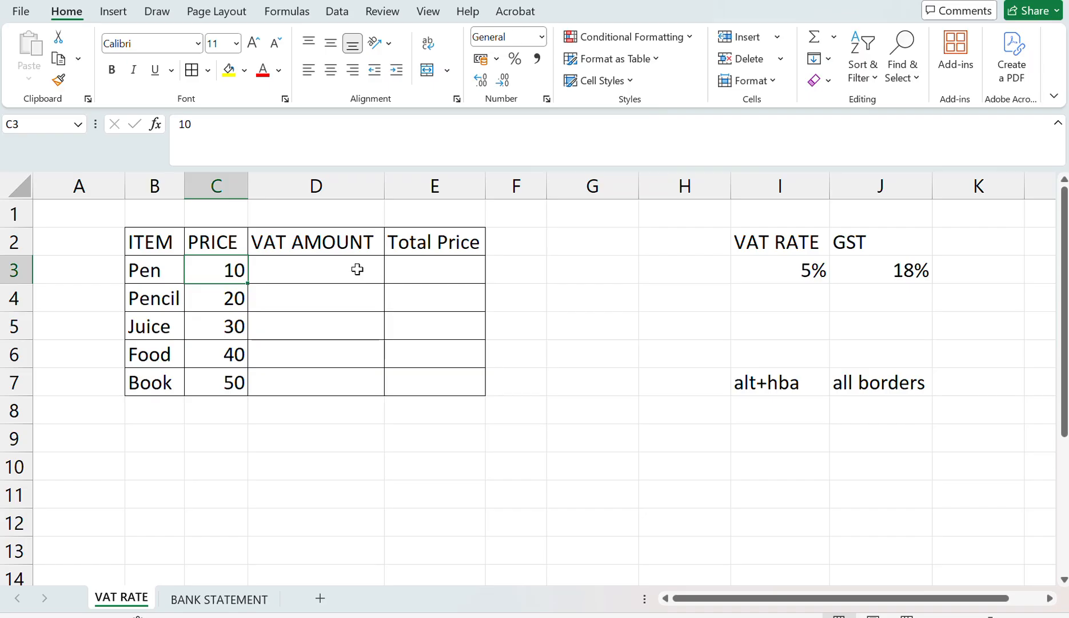
pyautogui.press('Right')
pyautogui.press('Right')
pyautogui.press('Right')
pyautogui.press('Right')
pyautogui.press('Right')
pyautogui.press('Right')
pyautogui.press('Left')
pyautogui.press('Left')
pyautogui.press('Left')
pyautogui.press('Left')
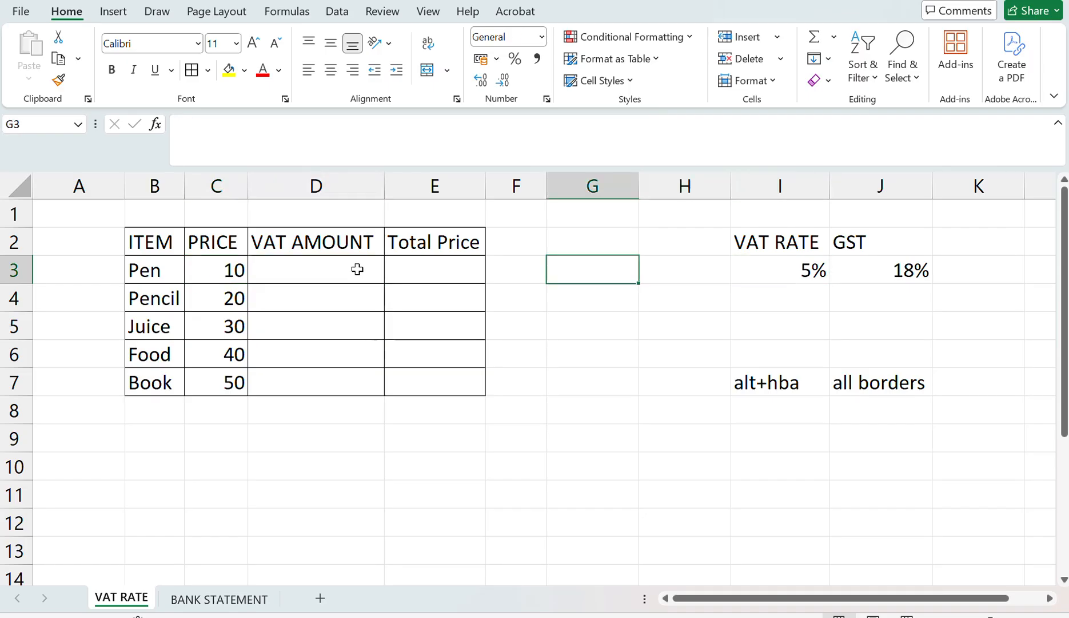
pyautogui.press('Left')
pyautogui.press('Left')
pyautogui.press('Right')
# - Calculate the Pen's VAT amount in D3 with the formula =C3*I3
pyautogui.press('F2')
pyautogui.write('=')
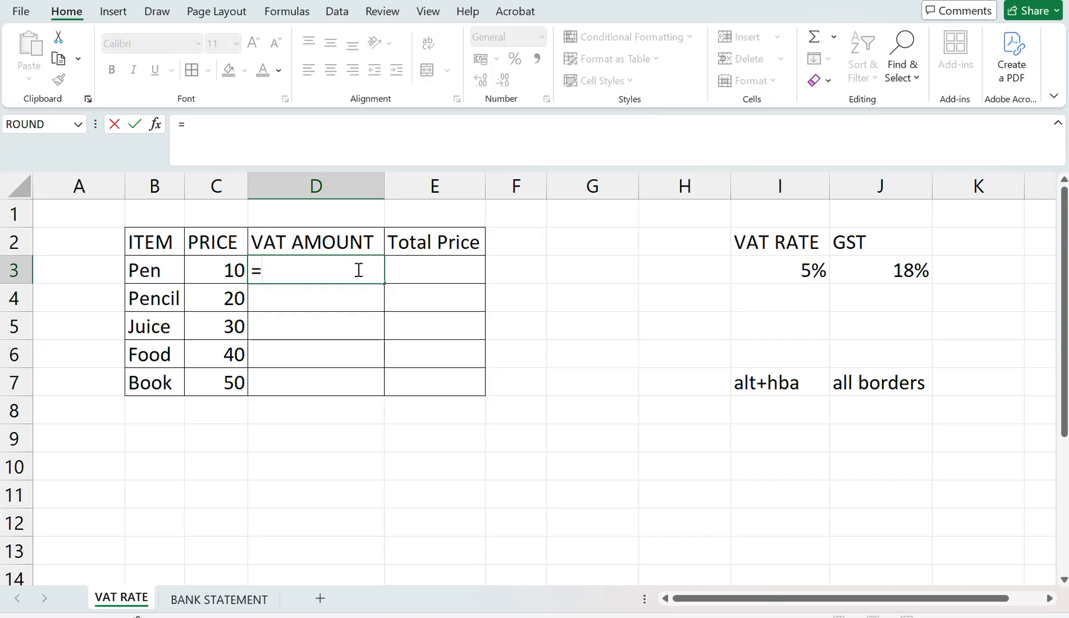
pyautogui.press('Left')
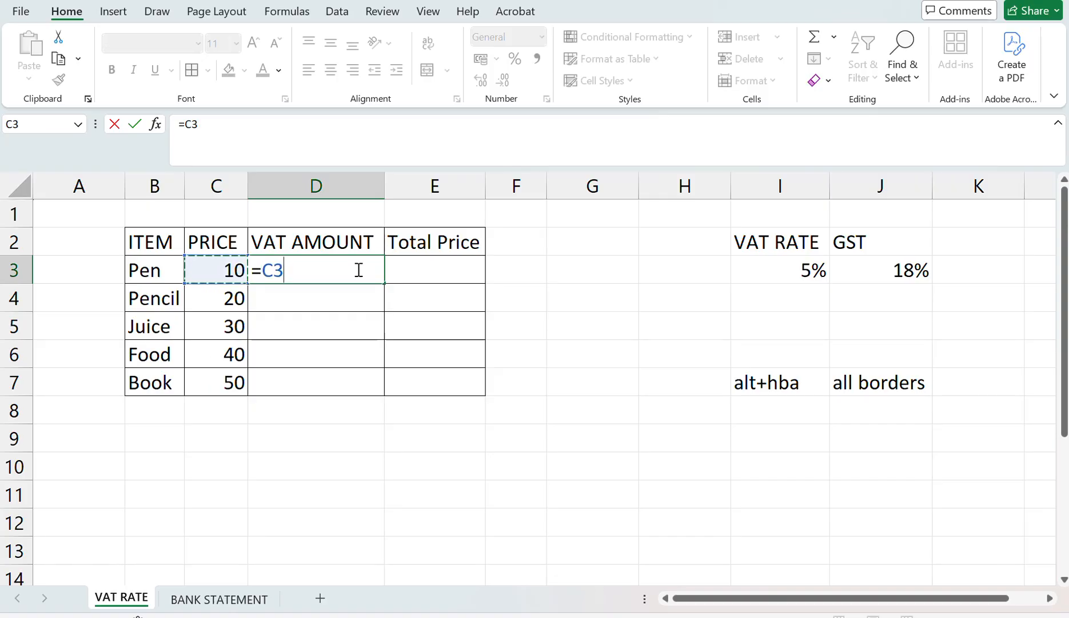
pyautogui.write('*')
pyautogui.press('Right')
pyautogui.press('Right')
pyautogui.press('Right')
pyautogui.press('Right')
pyautogui.press('Right')
pyautogui.press('Right')
pyautogui.press('Left')
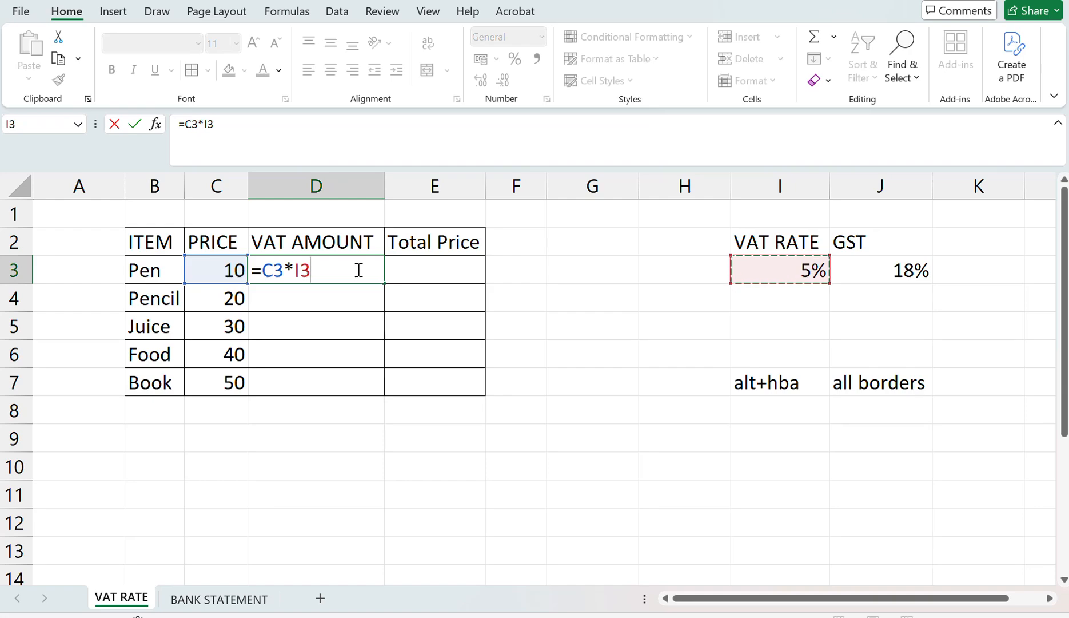
pyautogui.press('Return')
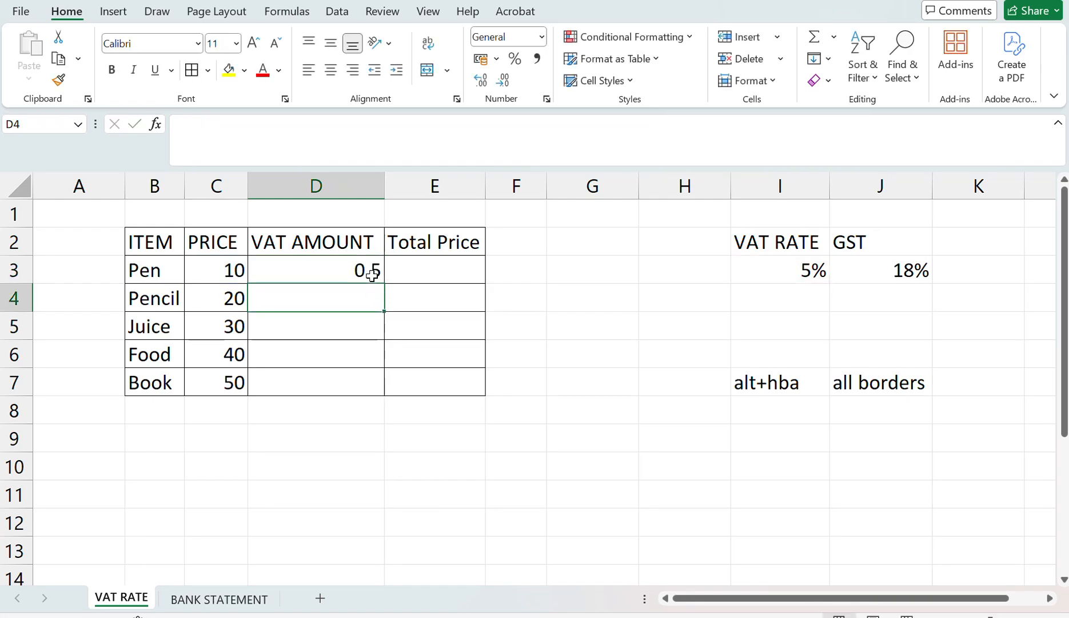
# - Calculate the Pen's total price in E3 with the formula =C3+D3
pyautogui.click(373, 275)
pyautogui.press('Right')
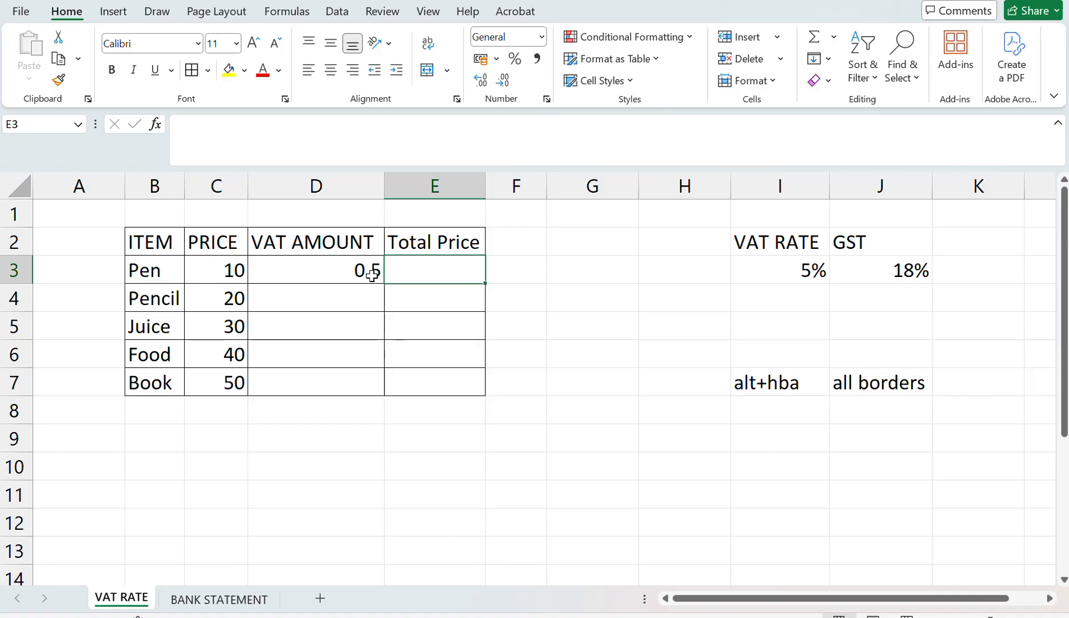
pyautogui.write('=')
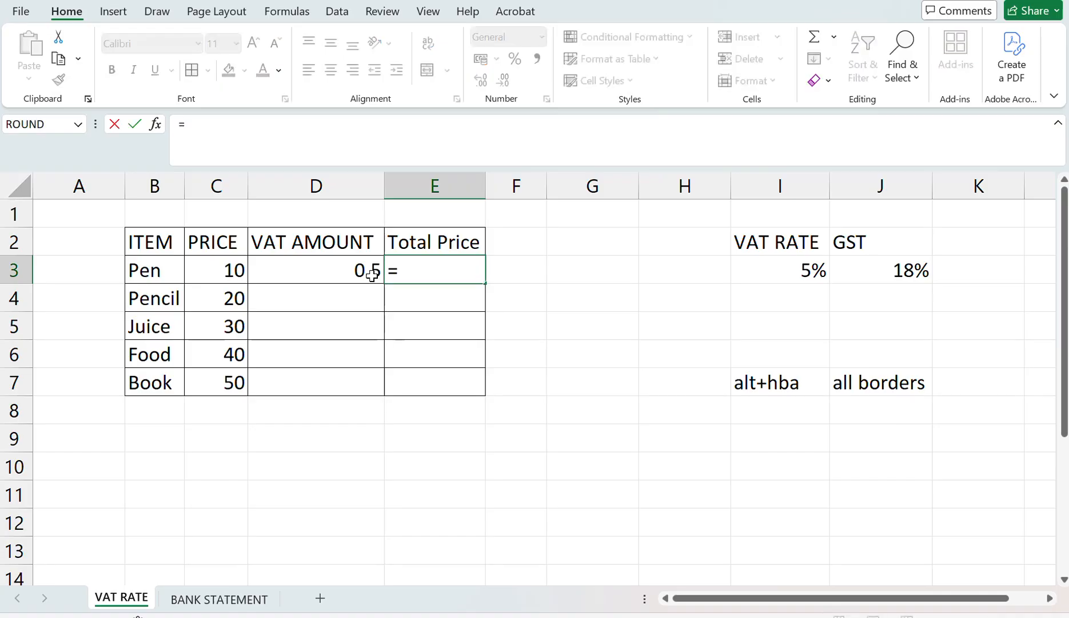
pyautogui.press('Left')
pyautogui.press('Left')
pyautogui.write('+')
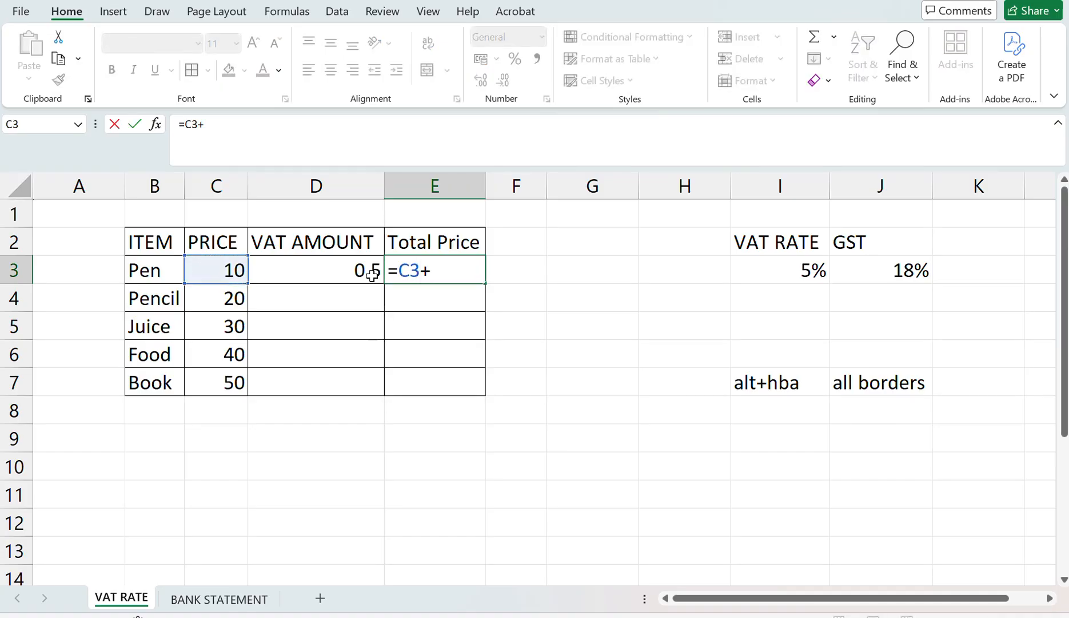
pyautogui.press('Left')
pyautogui.press('Return')
pyautogui.press('Up')
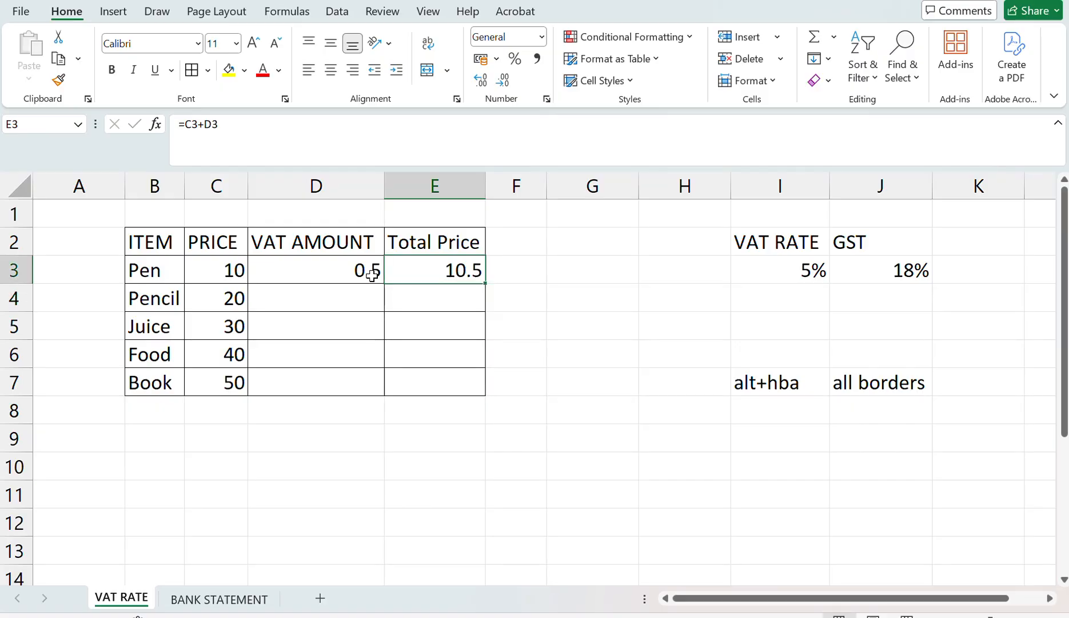
# - Examine the Pen row's calculated cells and price against the Pencil row's price and empty VAT amount cell
pyautogui.press('Left')
pyautogui.press('Right')
pyautogui.press('Down')
pyautogui.press('Left')
pyautogui.press('Left')
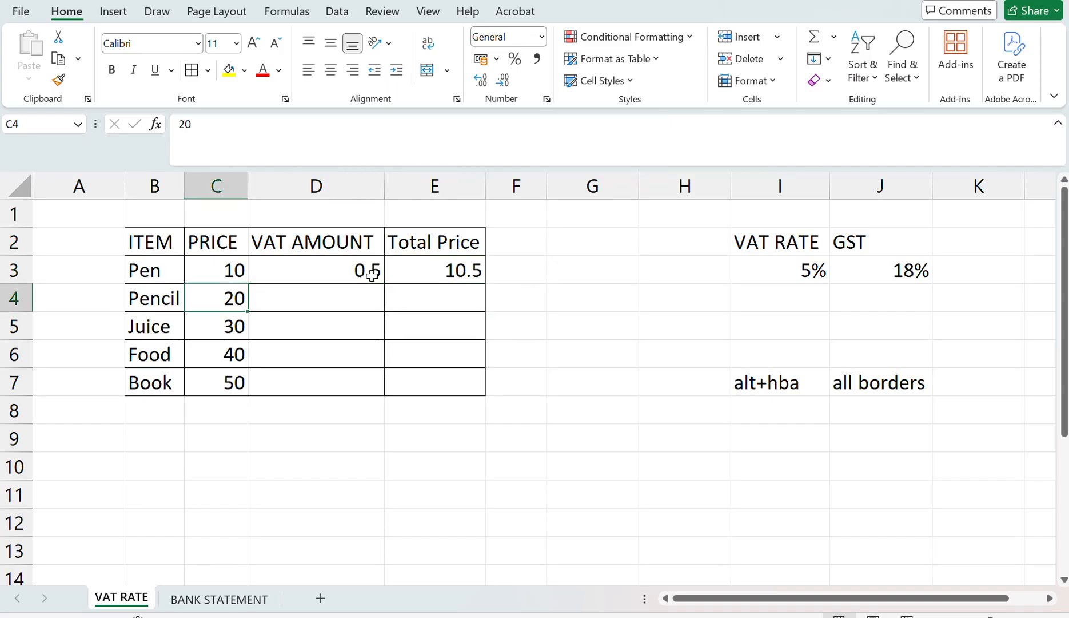
pyautogui.press('Right')
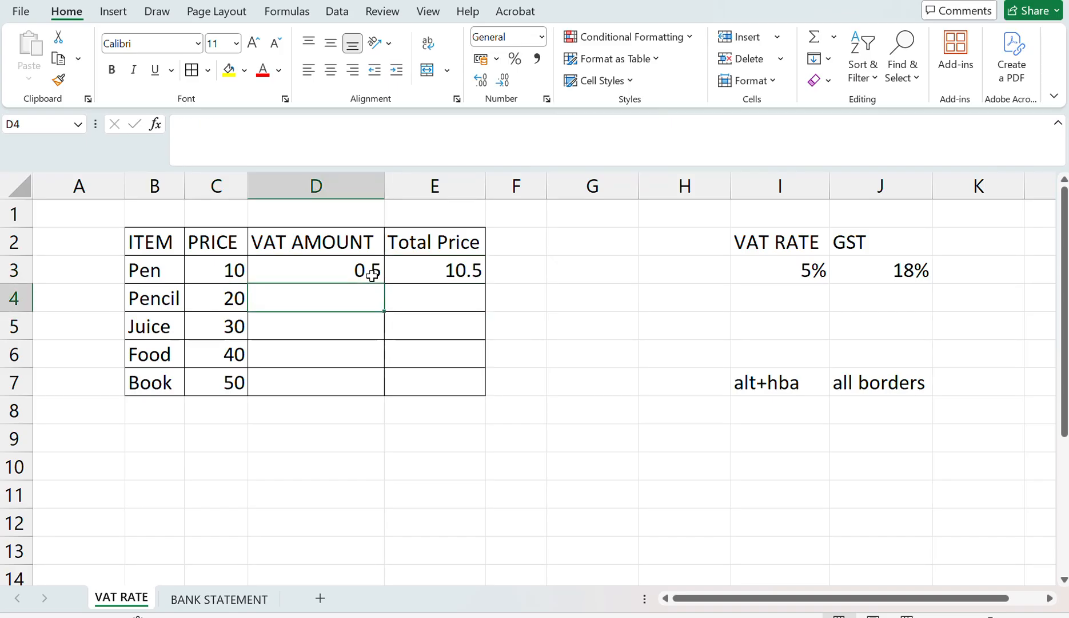
pyautogui.press('Up')
pyautogui.press('Left')
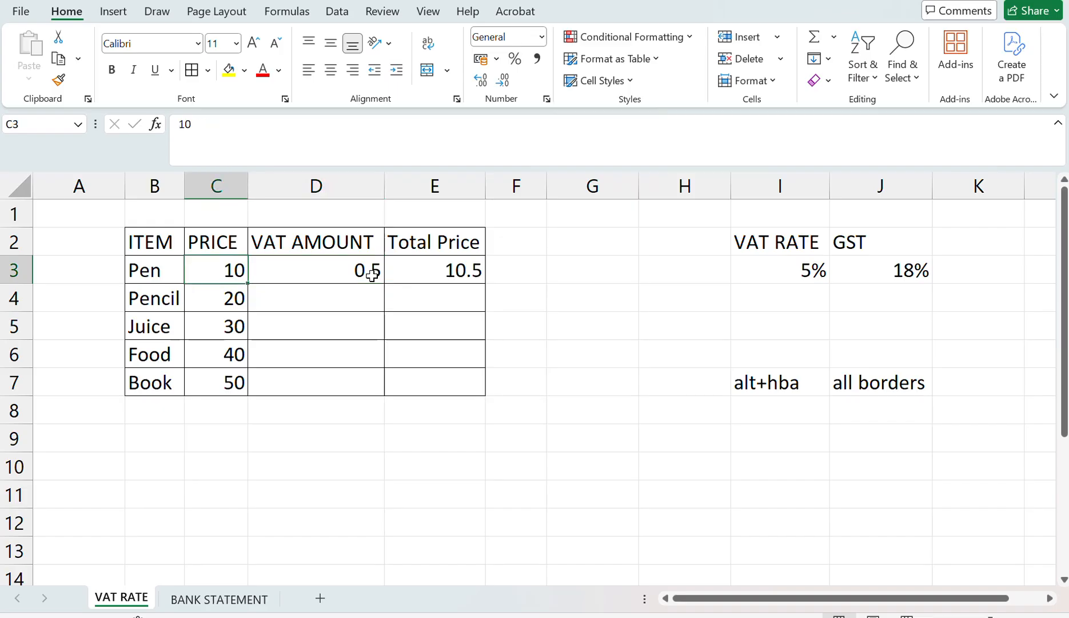
# - Try calculating the Pencil's VAT amount in D4 with the formula =C4*I3, and undo the entry
pyautogui.press('Down')
pyautogui.press('Right')
pyautogui.write('=')
pyautogui.press('Left')
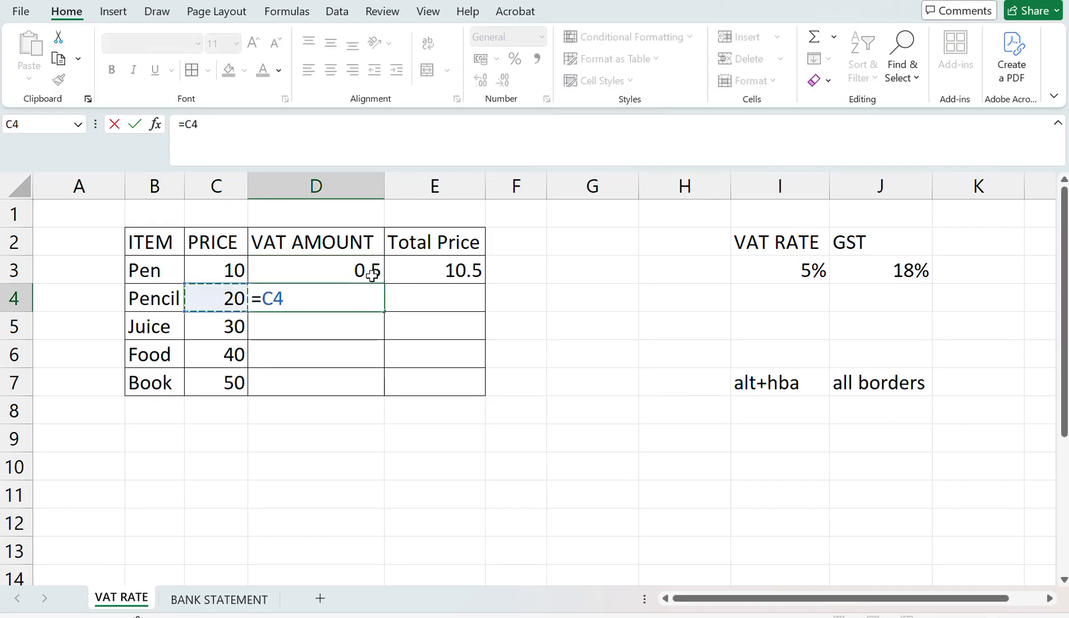
pyautogui.write('*')
pyautogui.press('Right')
pyautogui.press('Right')
pyautogui.press('Right')
pyautogui.press('Right')
pyautogui.press('Right')
pyautogui.press('Up')
pyautogui.press('Return')
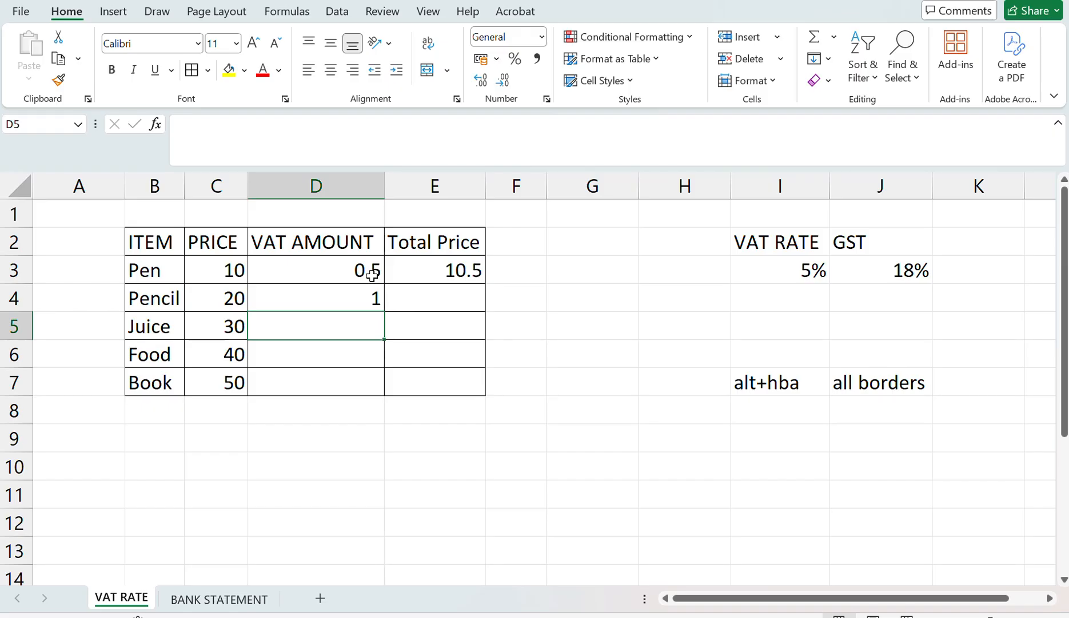
pyautogui.hotkey('ctrl', 'z')
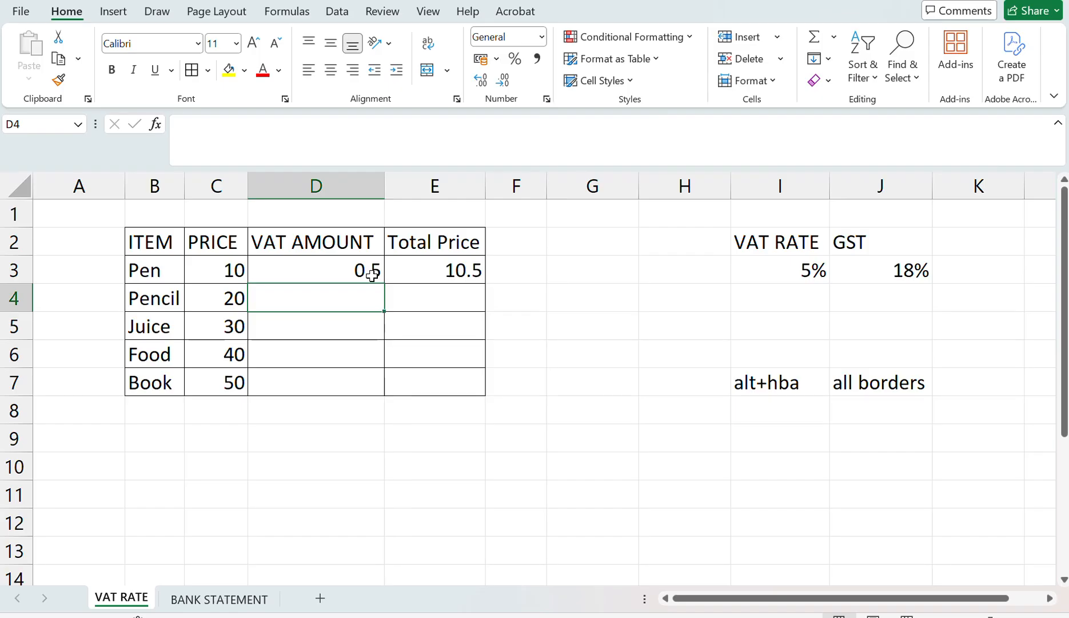
# - Try copying the Pen's VAT amount formula from D3 into D4 for the Pencil
pyautogui.click(372, 275)
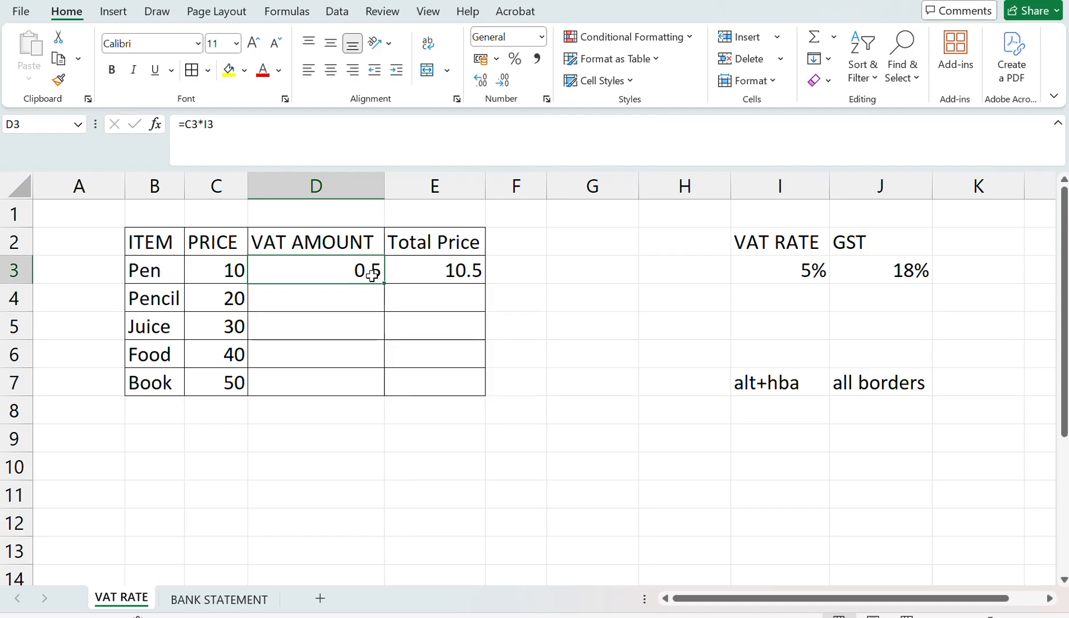
pyautogui.hotkey('ctrl', 'c')
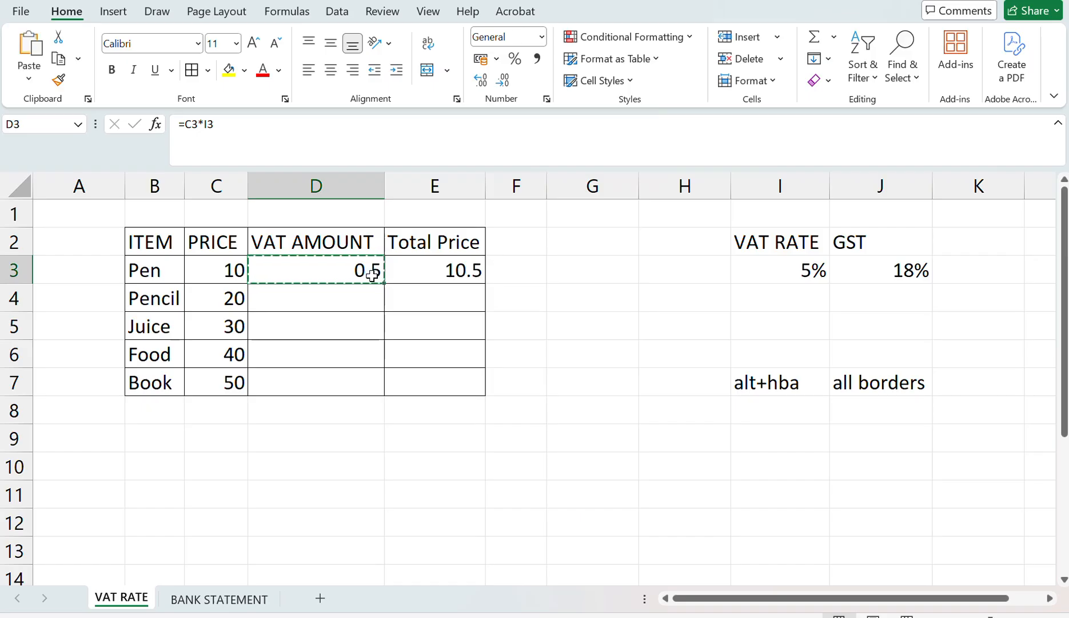
pyautogui.press('Down')
pyautogui.hotkey('ctrl', 'v')
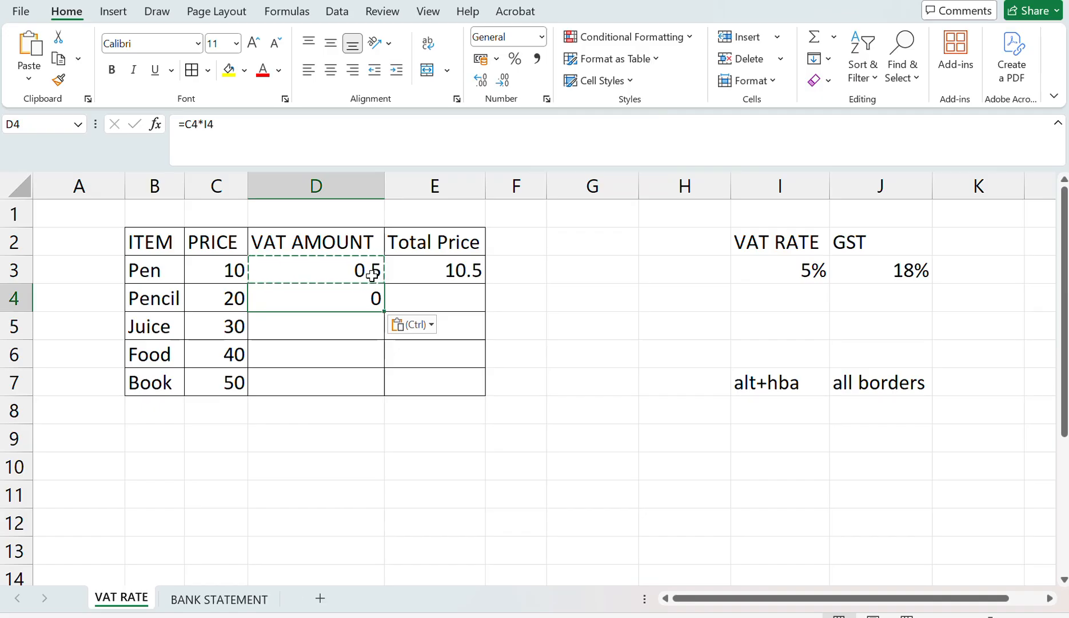
# - Compare the formulas in D3 and D4 and check which VAT RATE cell each one refers to
pyautogui.click(454, 444)
pyautogui.click(351, 296)
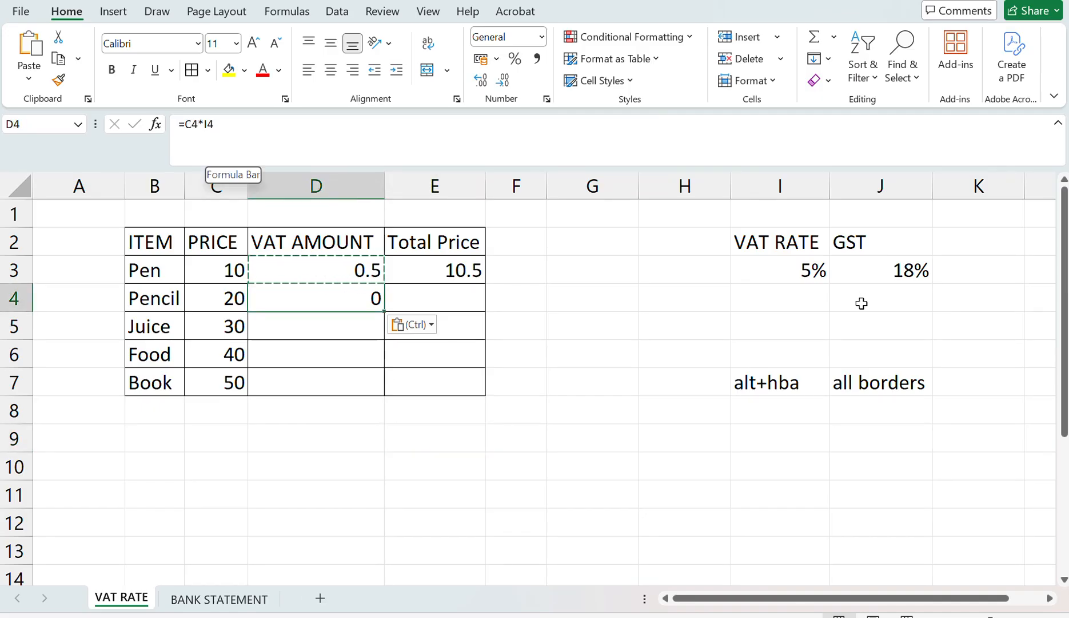
pyautogui.click(355, 269)
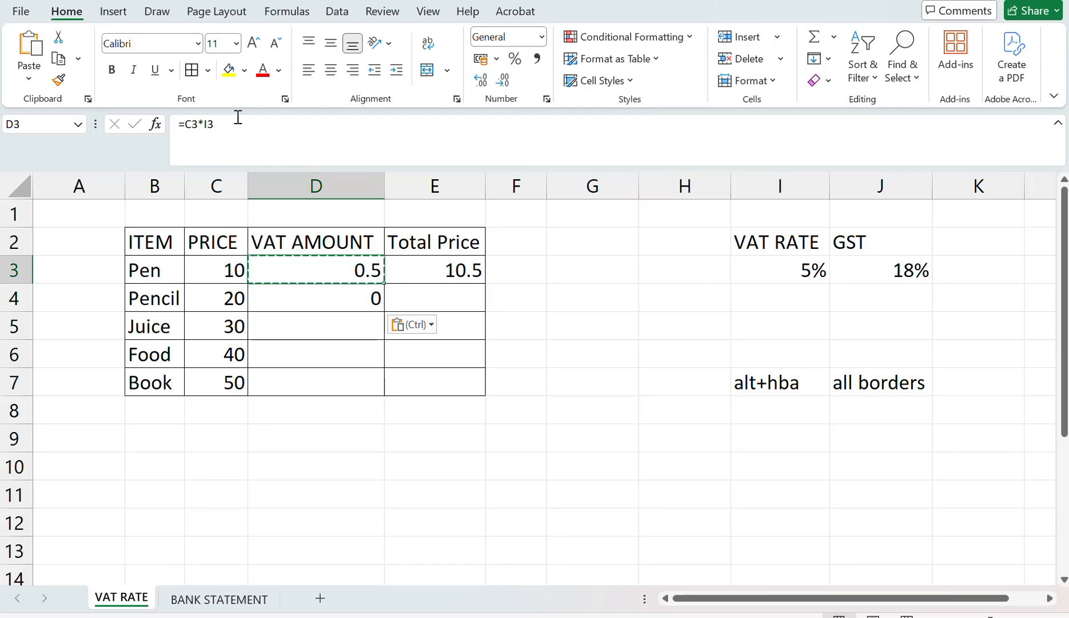
pyautogui.click(803, 266)
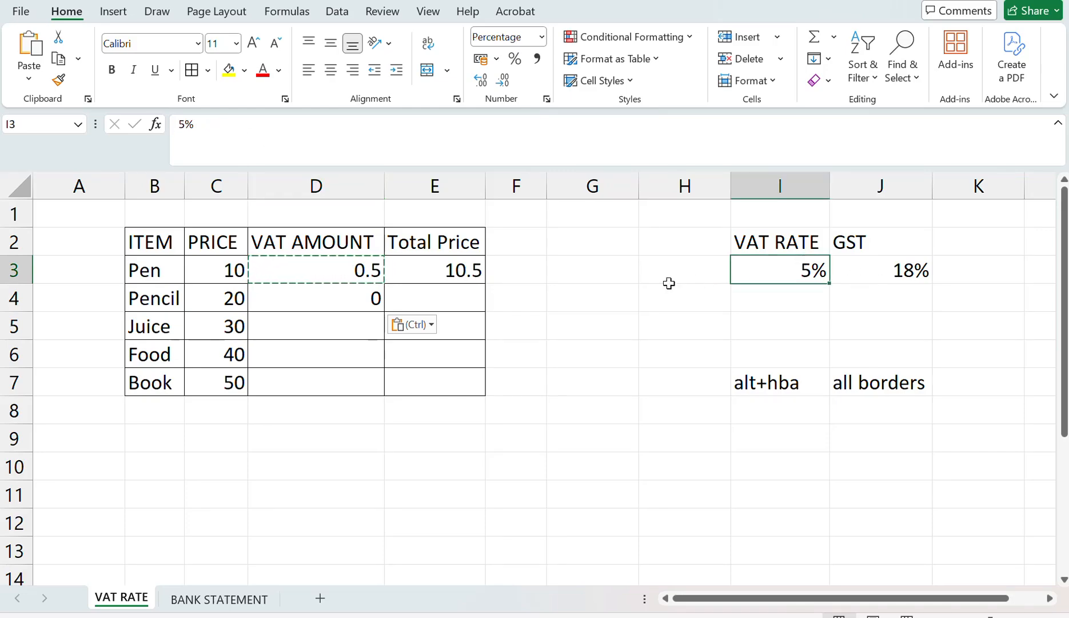
pyautogui.click(369, 296)
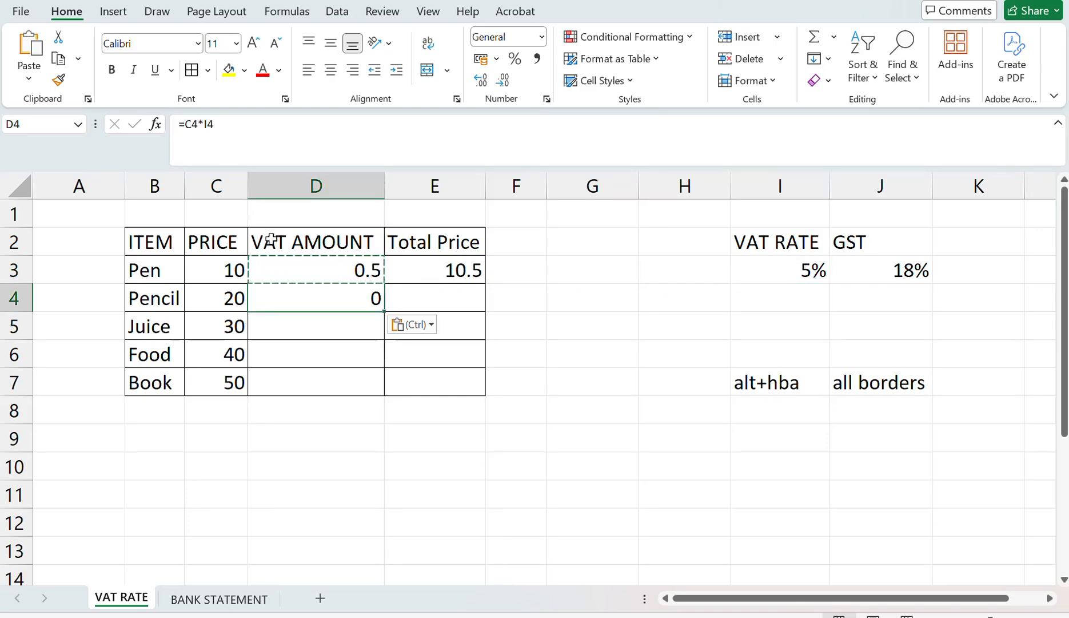
pyautogui.click(310, 273)
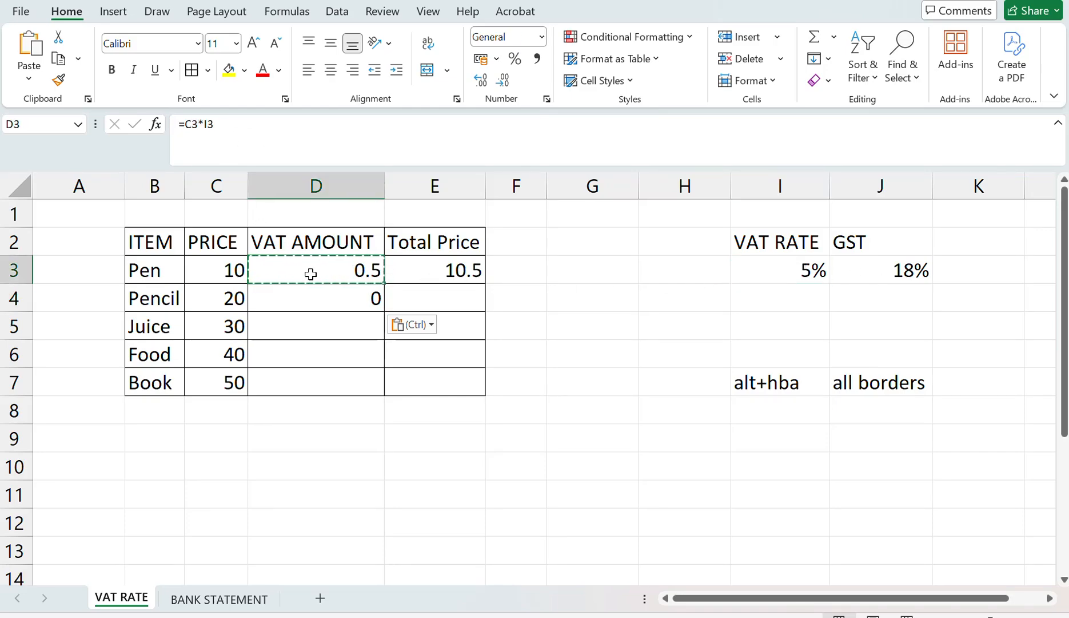
# - Make the VAT rate reference in D3 absolute so that the formula reads =C3*$I$3
pyautogui.click(203, 124)
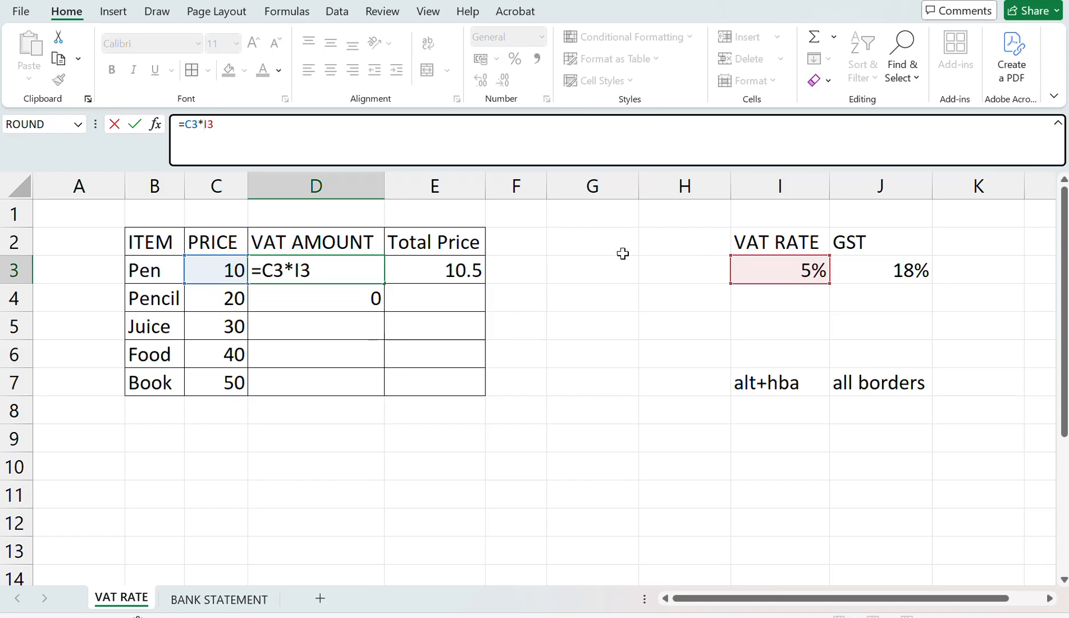
pyautogui.write('$')
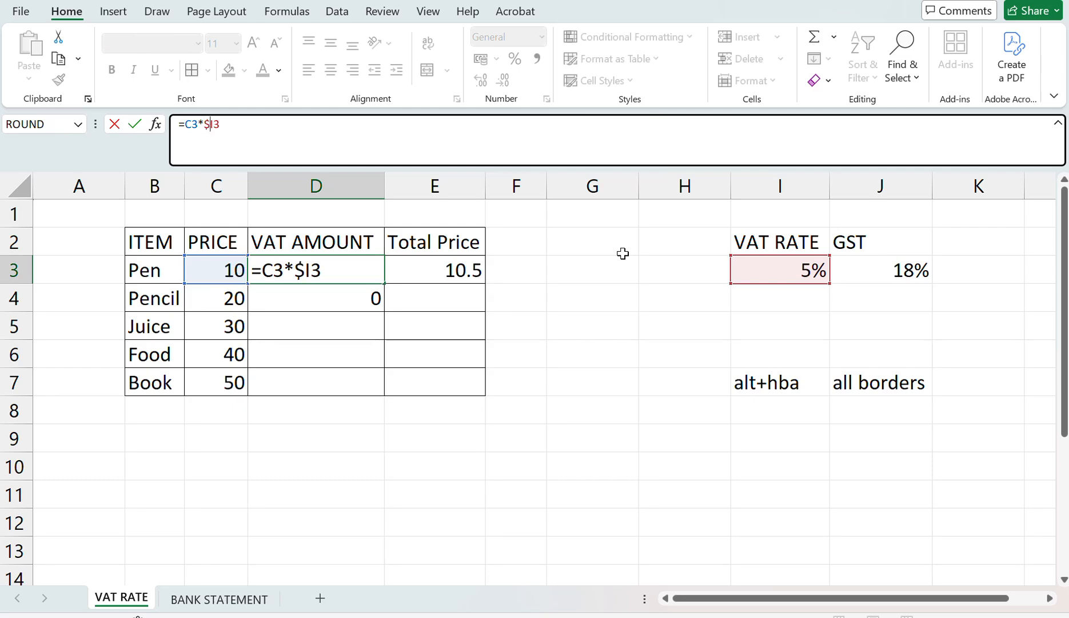
pyautogui.click(217, 145)
pyautogui.write('$')
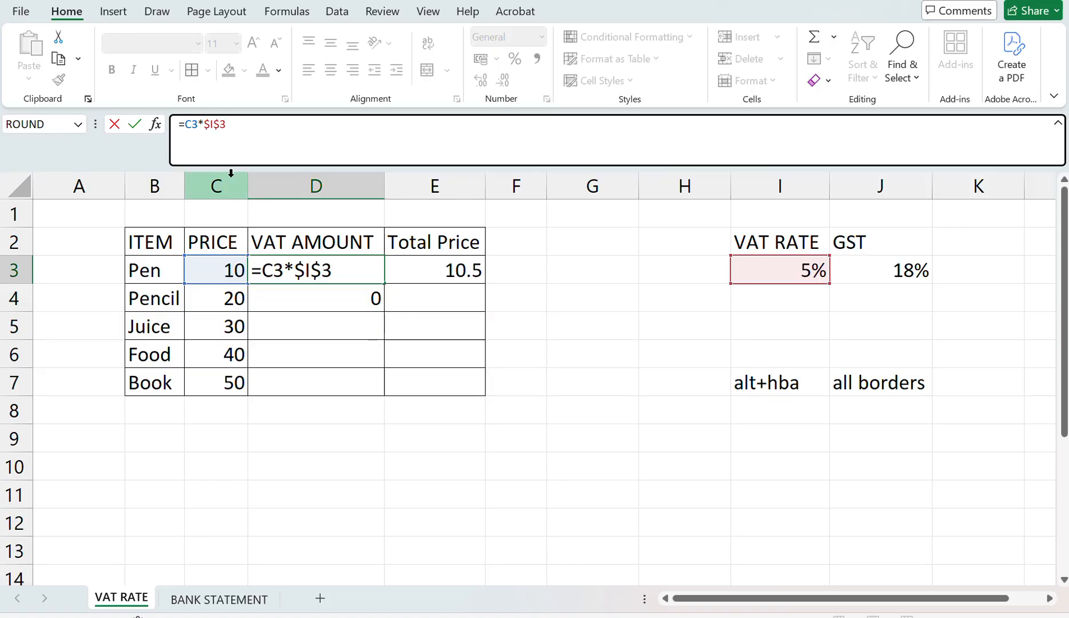
pyautogui.press('Return')
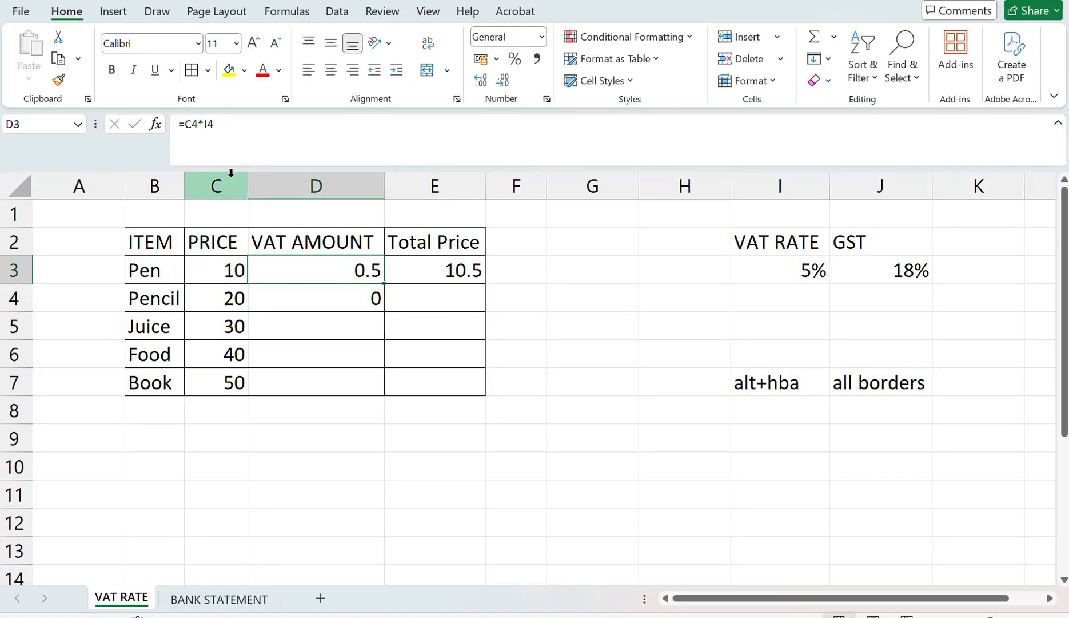
# - Copy the VAT amount formula with the absolute rate reference from D3 into D4
pyautogui.hotkey('ctrl', 'c')
pyautogui.press('Down')
pyautogui.hotkey('ctrl', 'v')
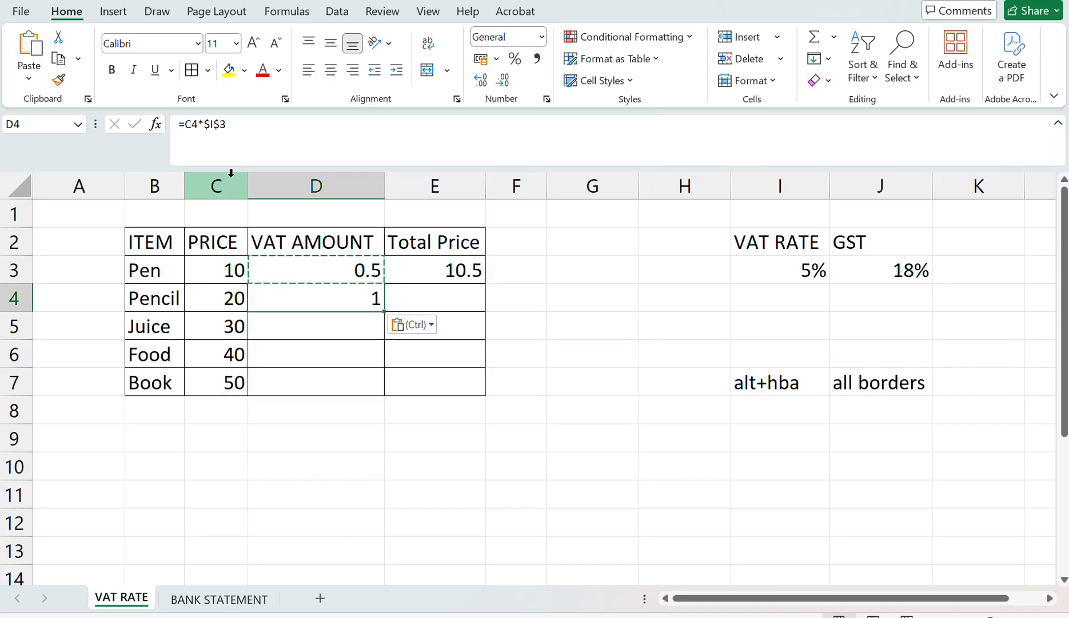
# - Paste the copied VAT amount formula into the range D3:D7 for all items
pyautogui.press('Up')
pyautogui.hotkey('shift', 'Down')
pyautogui.hotkey('shift', 'Down')
pyautogui.hotkey('shift', 'Down')
pyautogui.hotkey('shift', 'Down')
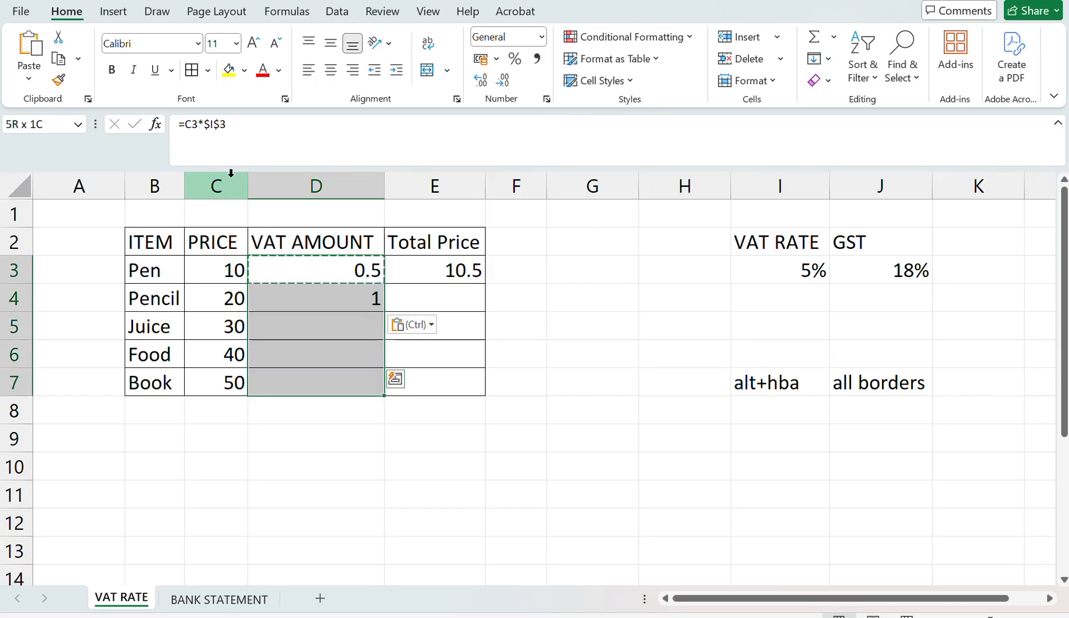
pyautogui.press('Up')
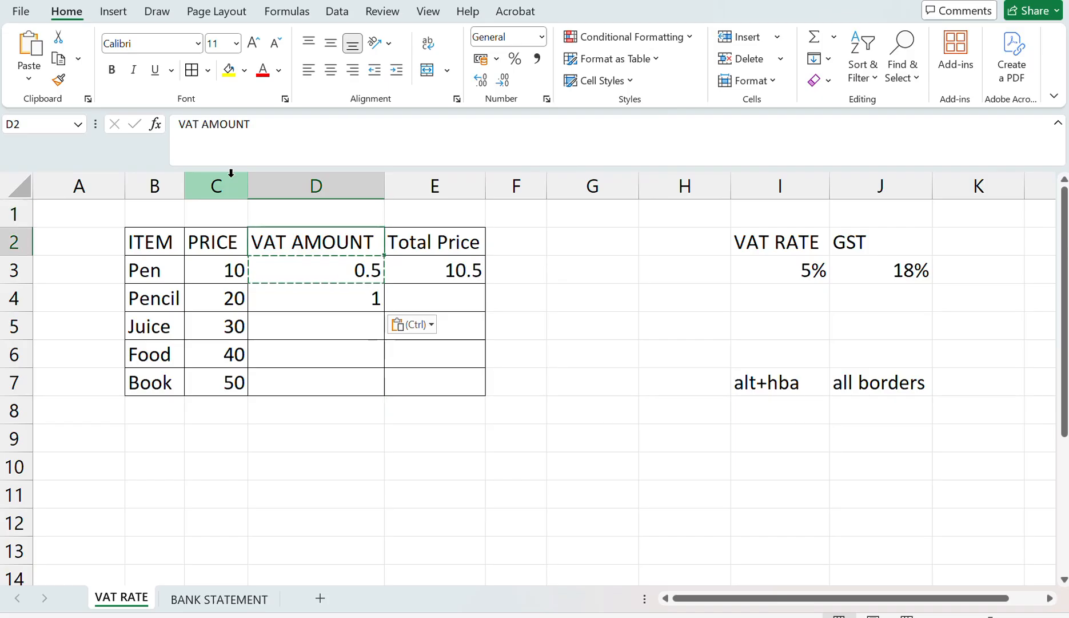
pyautogui.press('Down')
pyautogui.hotkey('shift', 'Down')
pyautogui.hotkey('shift', 'Down')
pyautogui.hotkey('shift', 'Down')
pyautogui.hotkey('shift', 'Down')
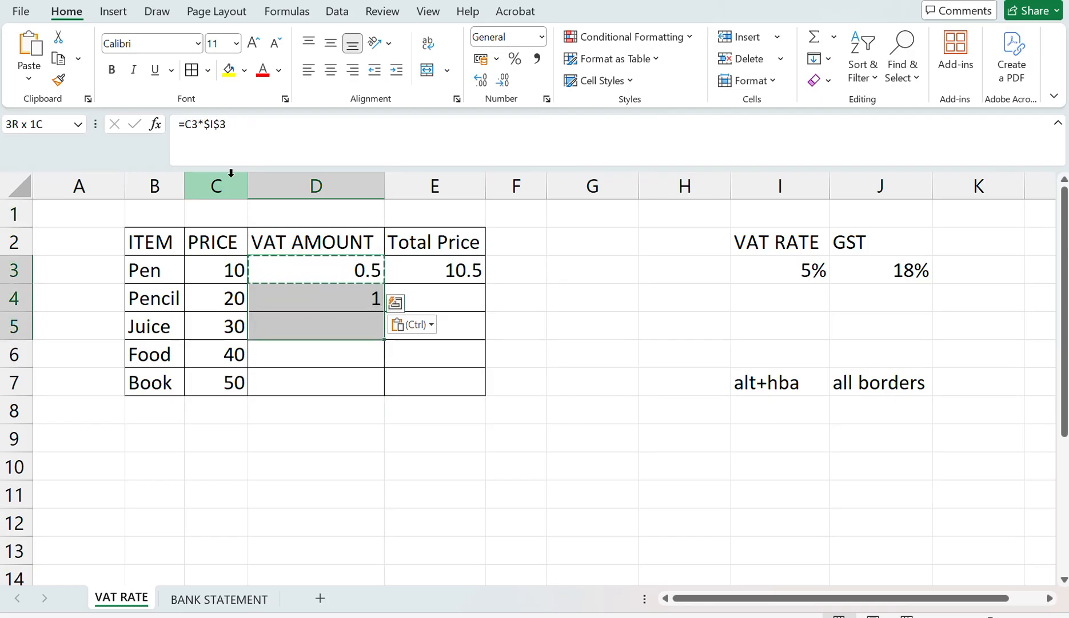
pyautogui.press('Return')
# - Check the cell references of the VAT amount formulas in D5, D6 and D7
pyautogui.press('Down')
pyautogui.press('Down')
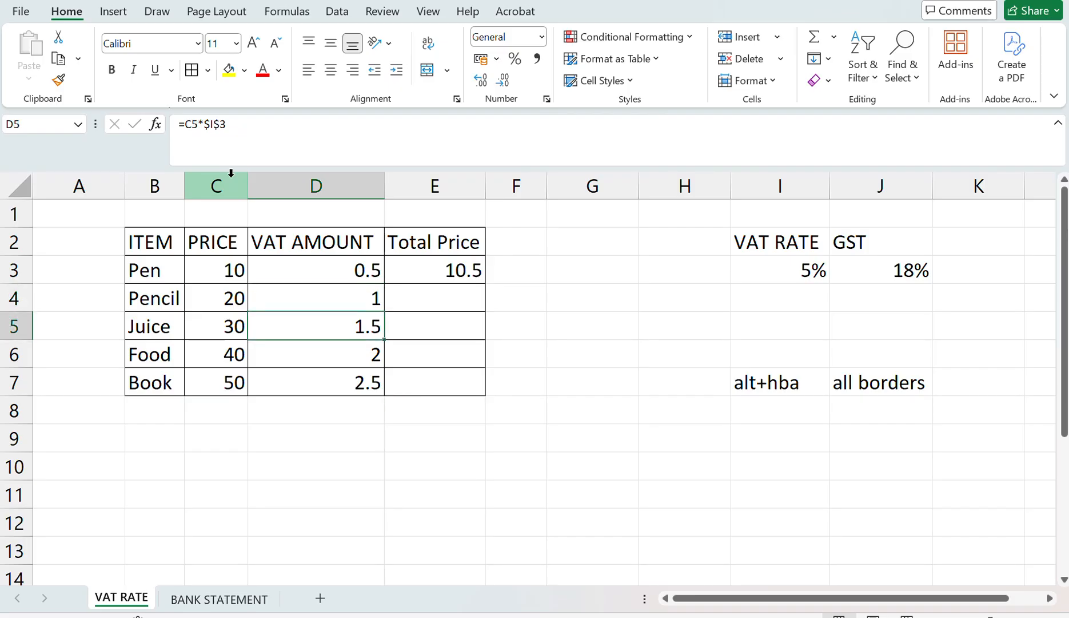
pyautogui.press('F2')
pyautogui.press('Return')
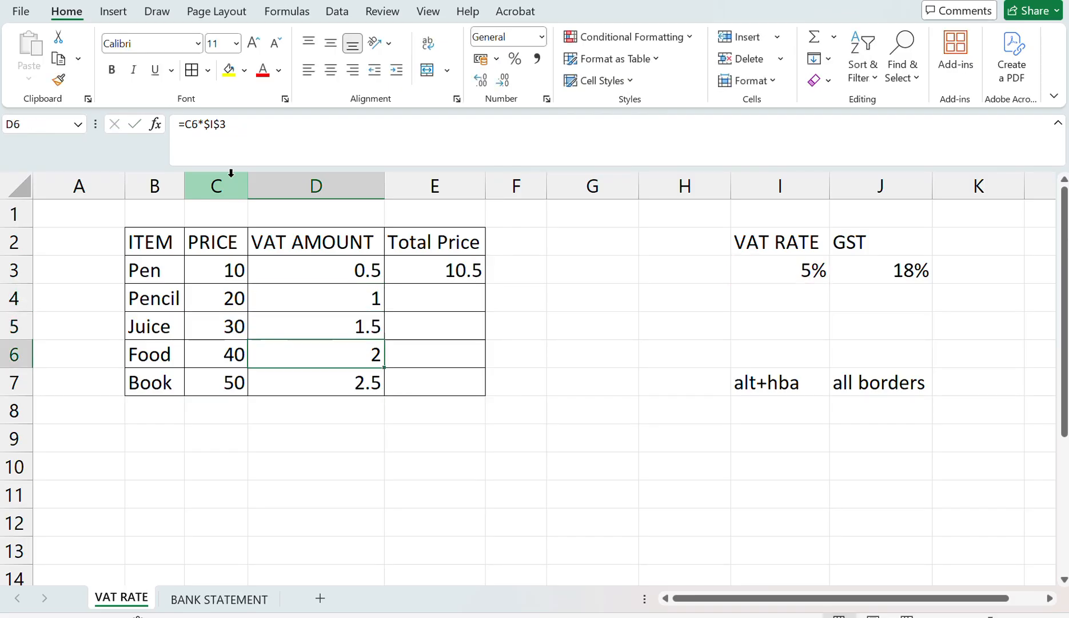
pyautogui.press('F2')
pyautogui.press('Return')
pyautogui.press('F2')
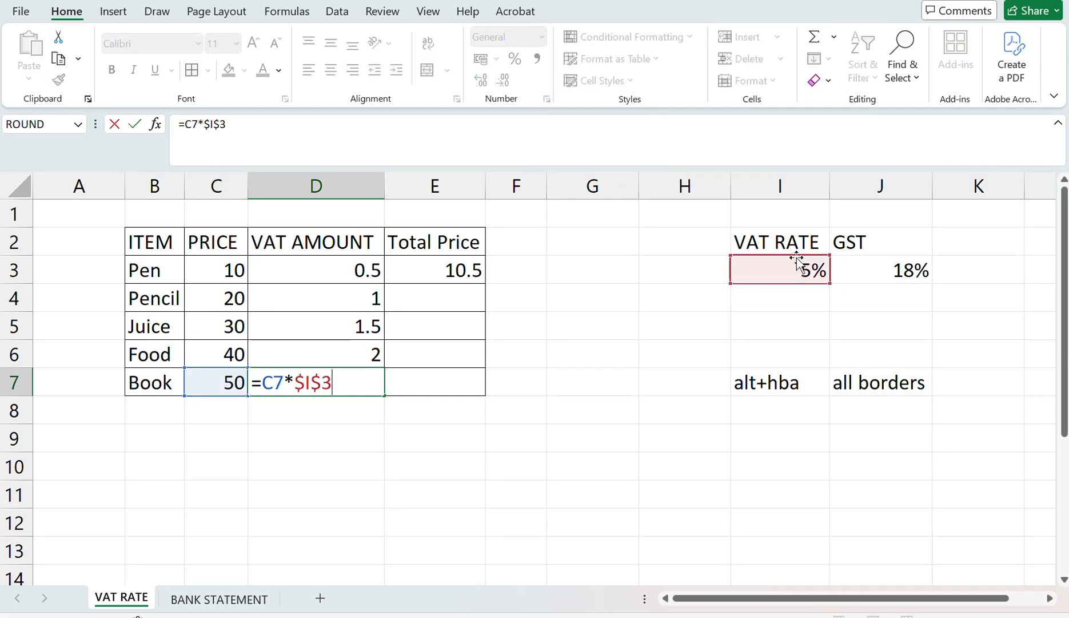
pyautogui.click(446, 300)
# - Fill the total price formula from E3 down through E7
pyautogui.click(459, 266)
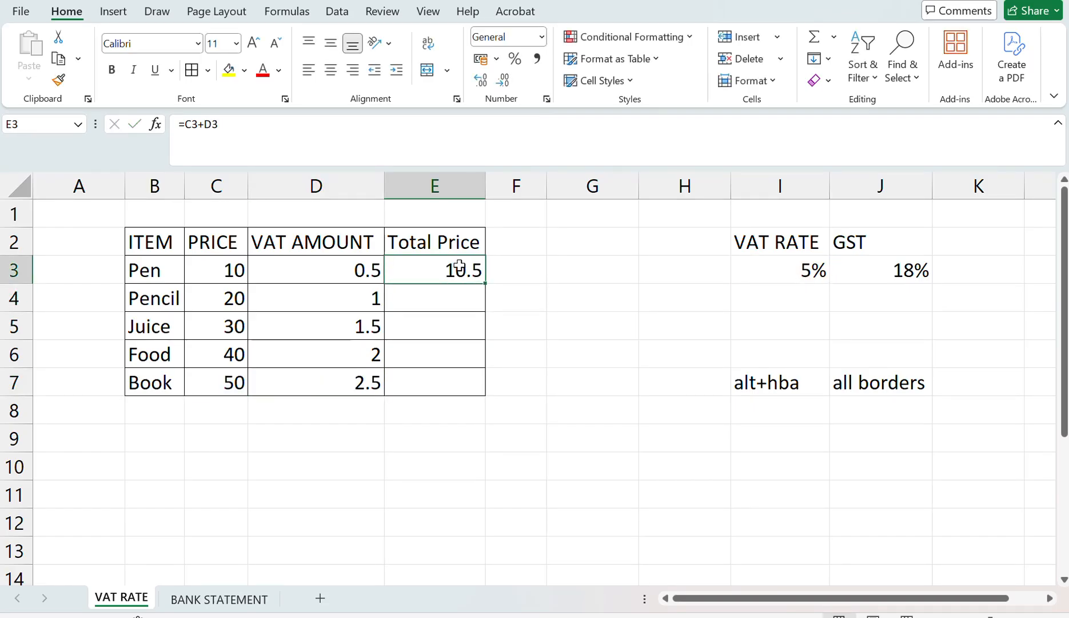
pyautogui.hotkey('shift', 'Down')
pyautogui.hotkey('shift', 'Down')
pyautogui.hotkey('shift', 'Down')
pyautogui.hotkey('shift', 'Down')
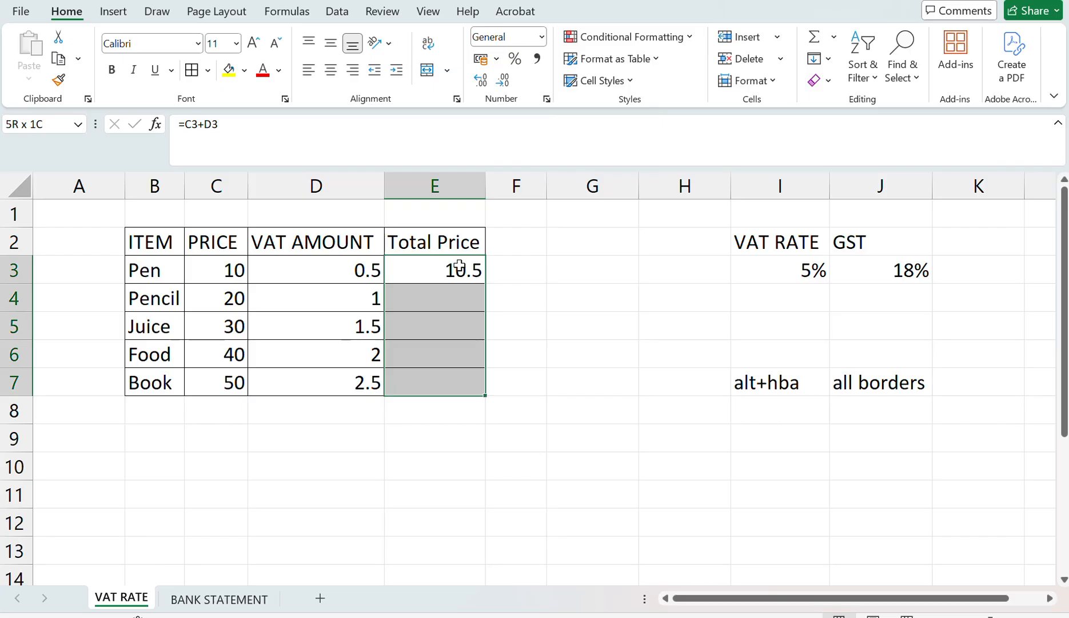
pyautogui.hotkey('ctrl', 'd')
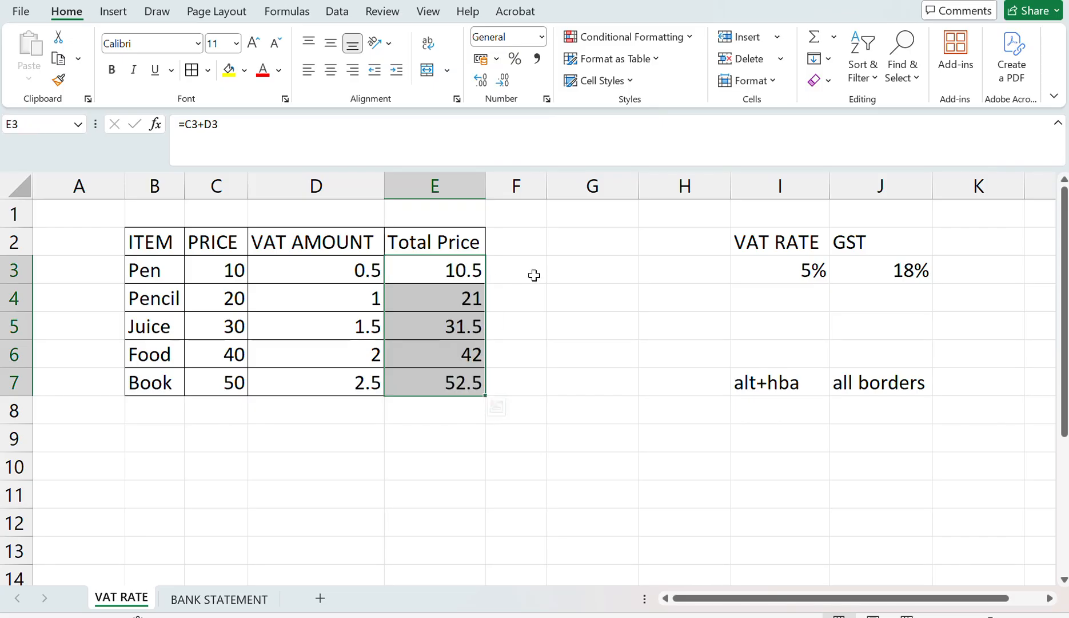
# - Enter the label "sum" in B9 and go to E9 below the Total Price column
pyautogui.click(461, 426)
pyautogui.click(463, 439)
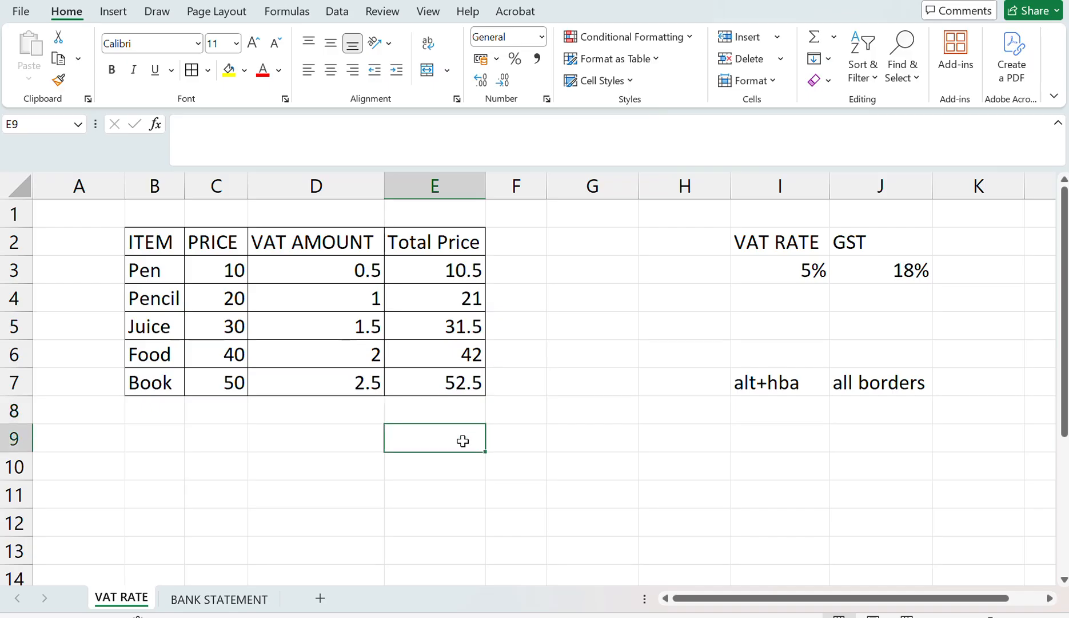
pyautogui.click(170, 439)
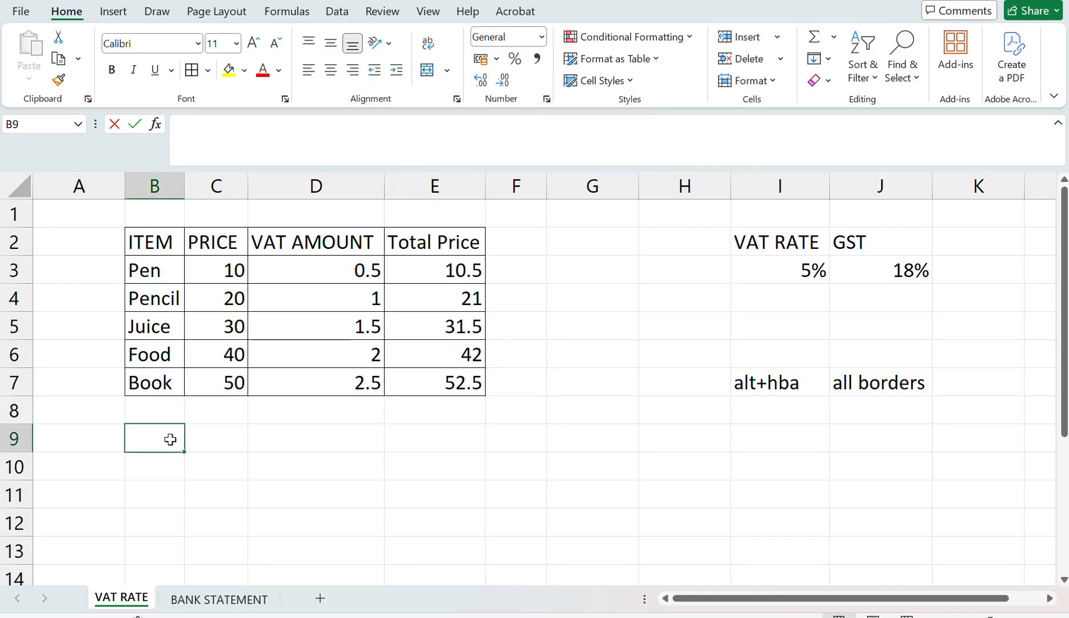
pyautogui.write('sum')
pyautogui.press('Tab')
pyautogui.press('Tab')
pyautogui.press('Tab')
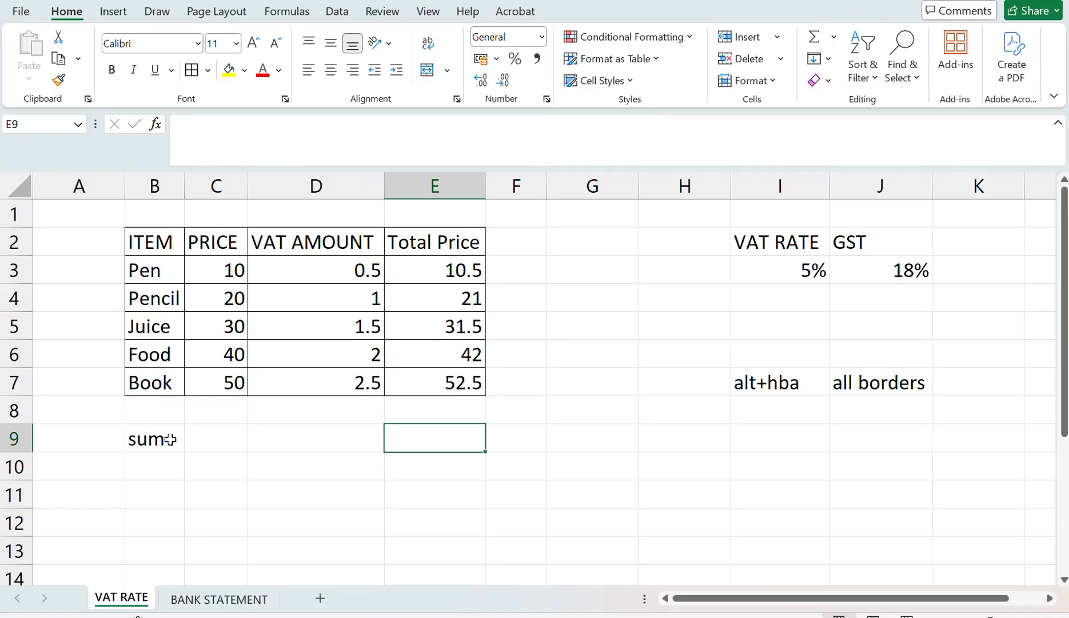
pyautogui.write('=')
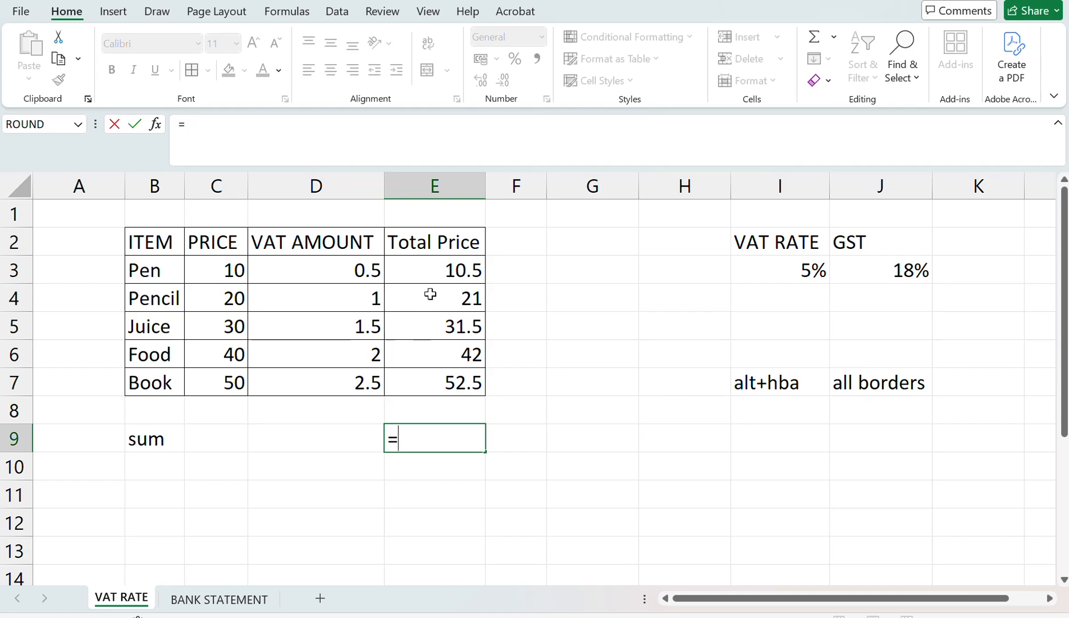
pyautogui.click(415, 277)
pyautogui.write('+')
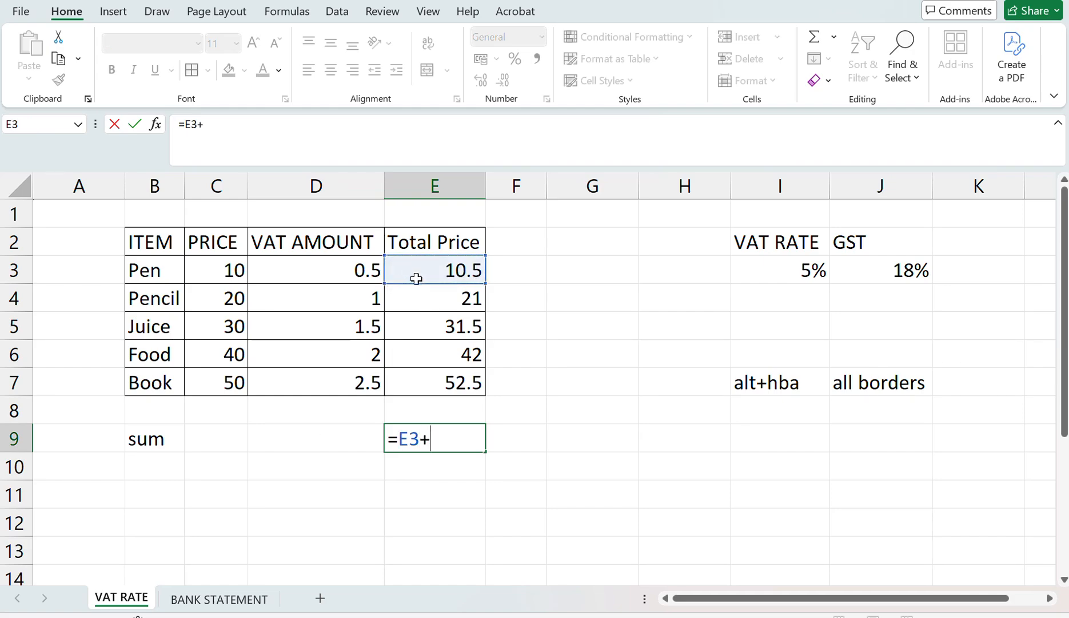
pyautogui.click(427, 298)
pyautogui.write('+')
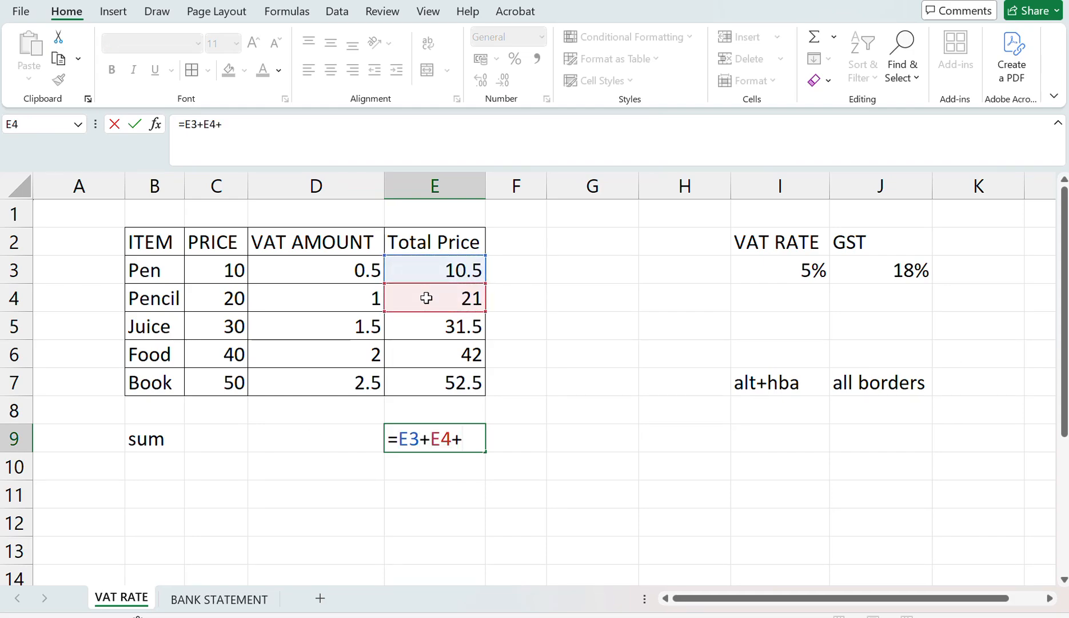
pyautogui.click(432, 333)
pyautogui.write('+')
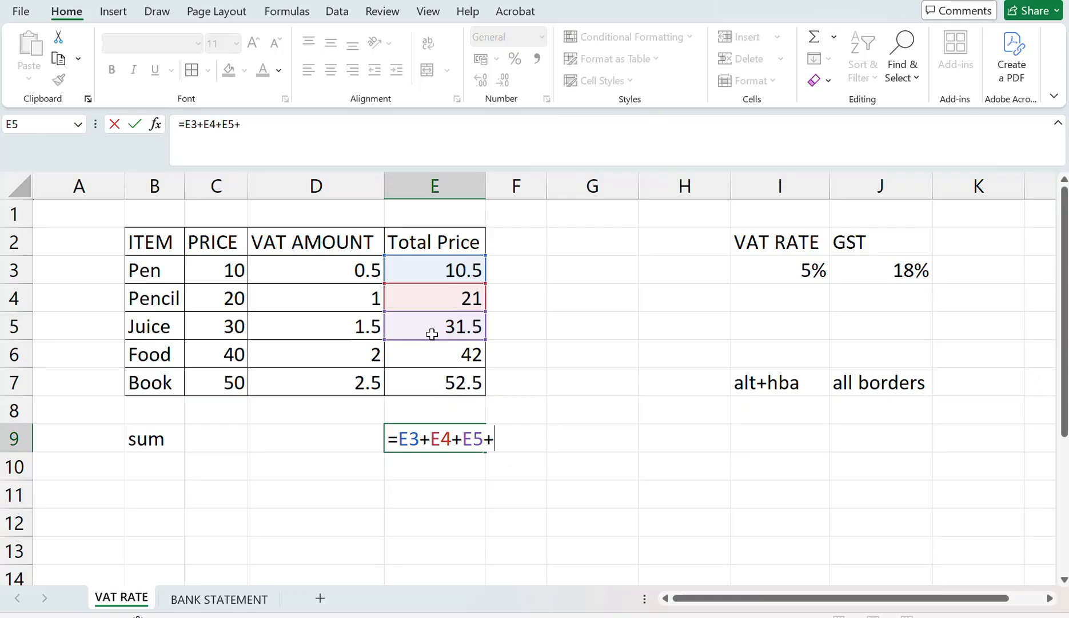
pyautogui.press('BackSpace')
pyautogui.press('BackSpace')
pyautogui.press('BackSpace')
pyautogui.press('BackSpace')
pyautogui.press('BackSpace')
pyautogui.press('BackSpace')
pyautogui.press('BackSpace')
pyautogui.press('BackSpace')
pyautogui.press('BackSpace')
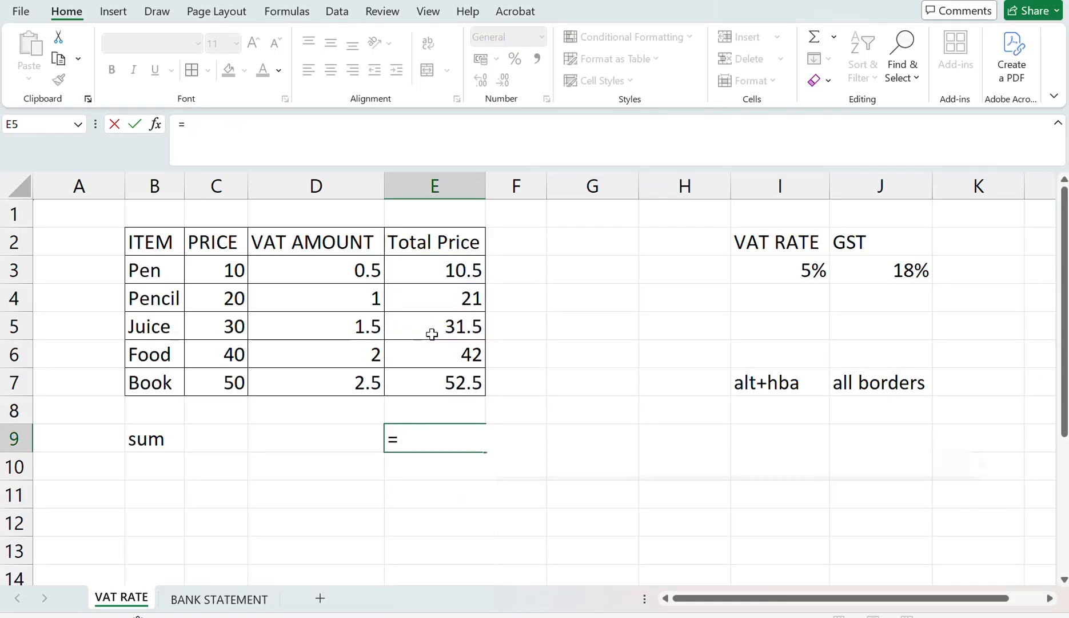
# - Total the Total Price column in E9 with the formula =sum(E3:E7)
pyautogui.write('sum(')
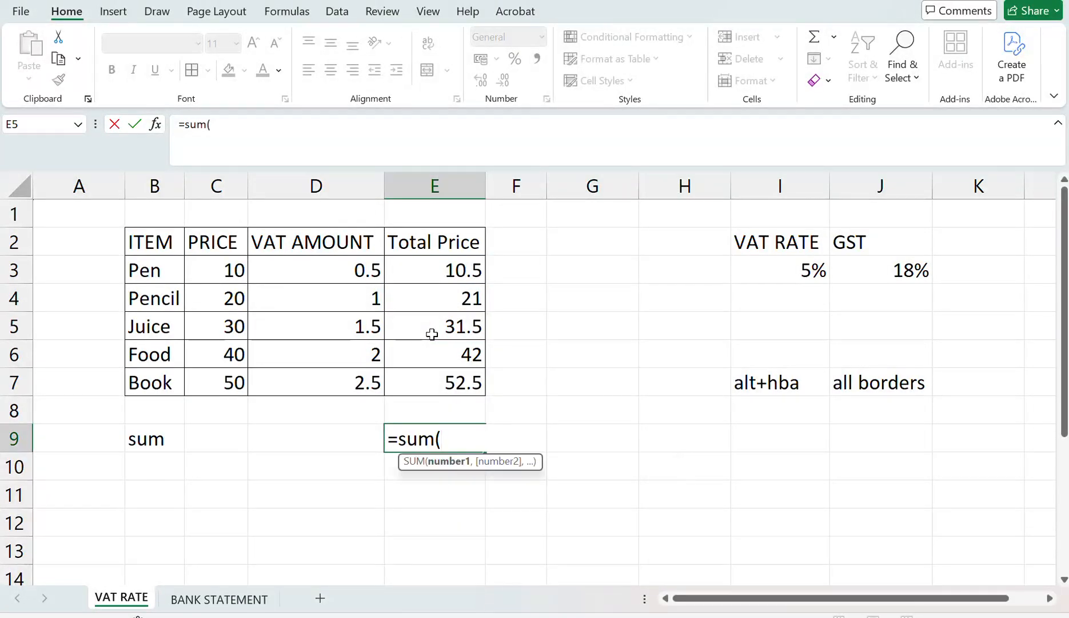
pyautogui.moveTo(461, 277); pyautogui.dragTo(463, 382)
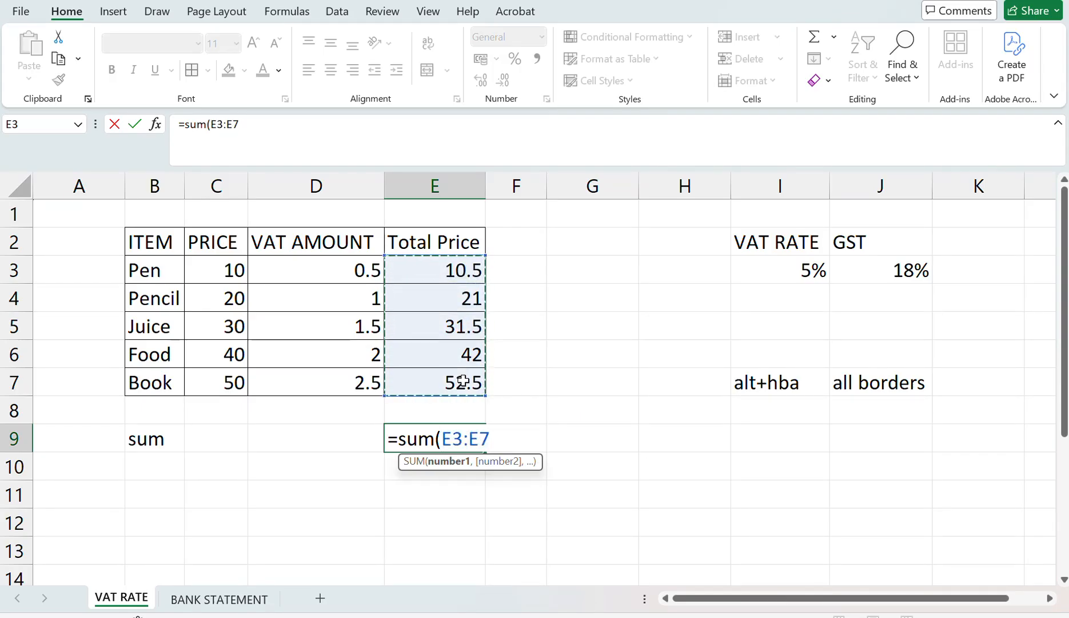
pyautogui.write(')')
pyautogui.press('Return')
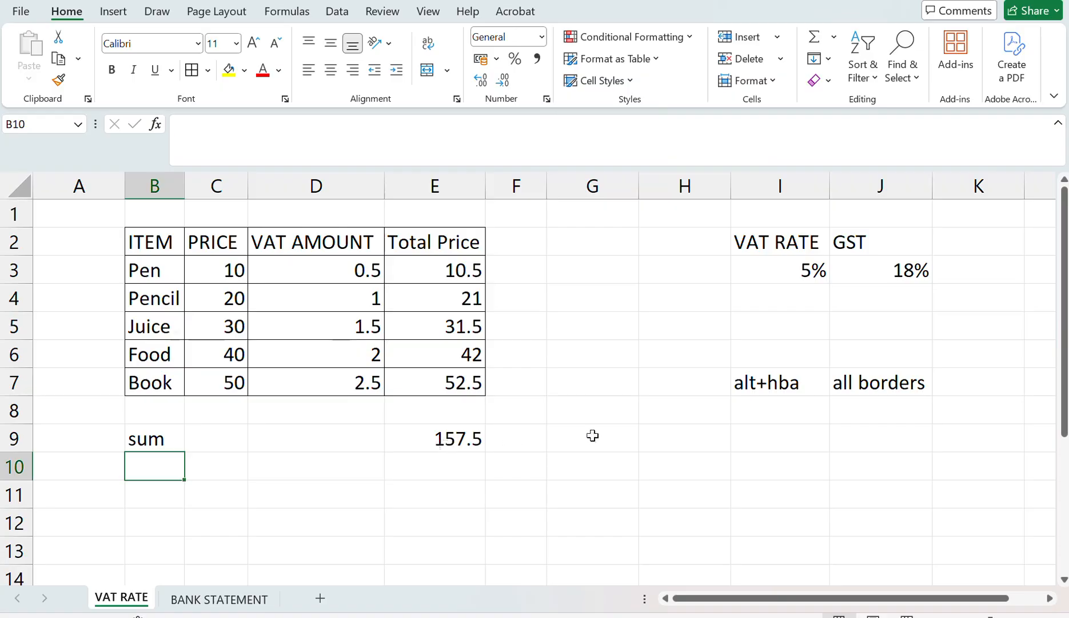
# - Repeat the Total Price total in E10, directly below the first one, with =sum(E3:E7)
pyautogui.doubleClick(456, 462)
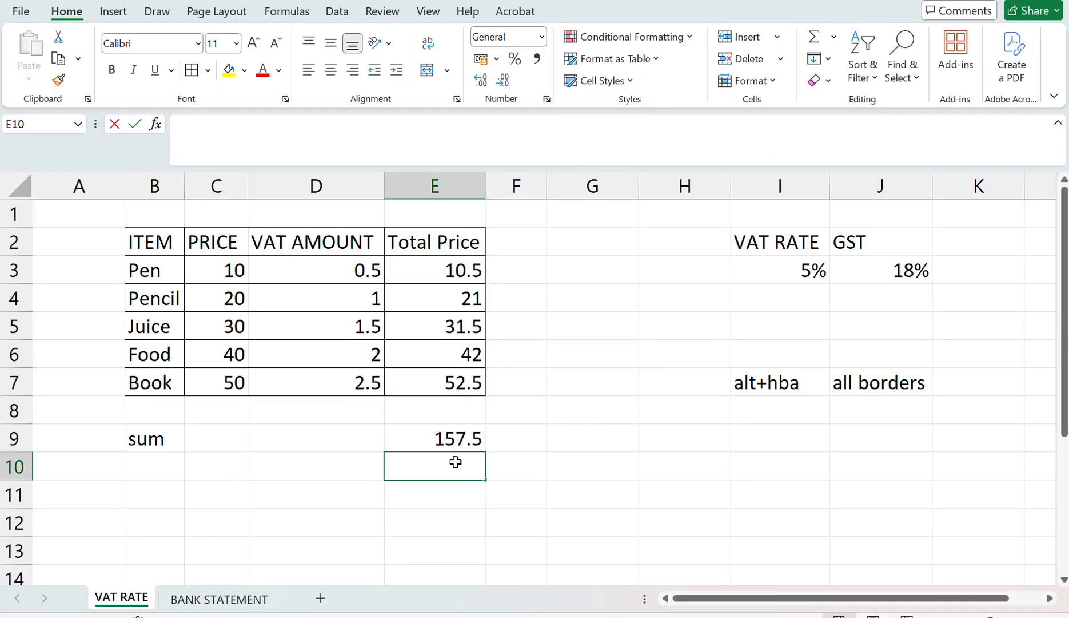
pyautogui.write('=sum')
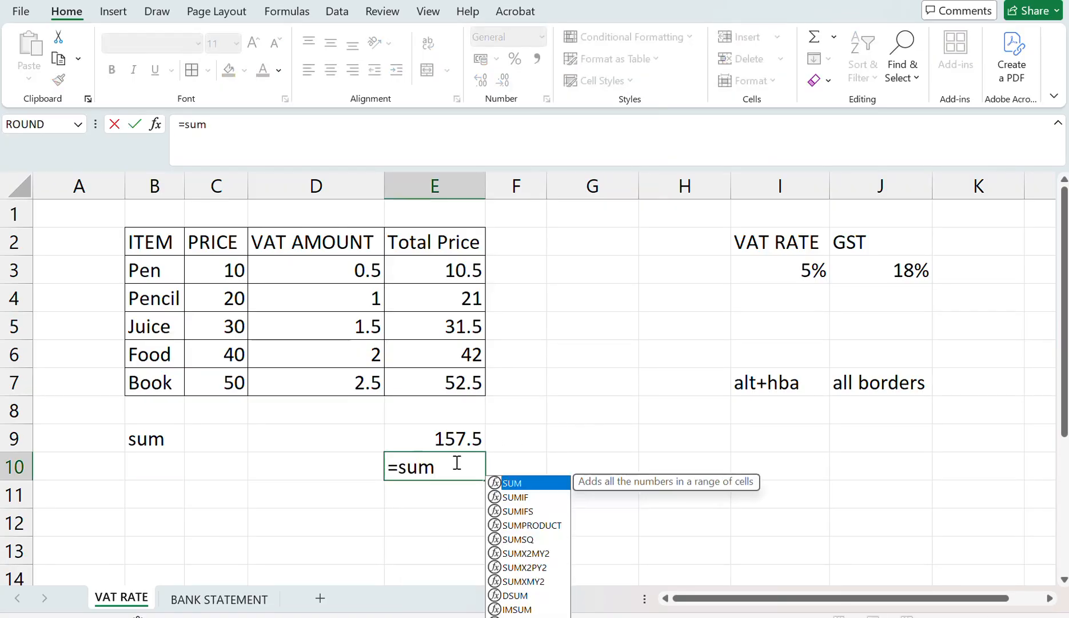
pyautogui.write('(')
pyautogui.moveTo(466, 266); pyautogui.dragTo(462, 372)
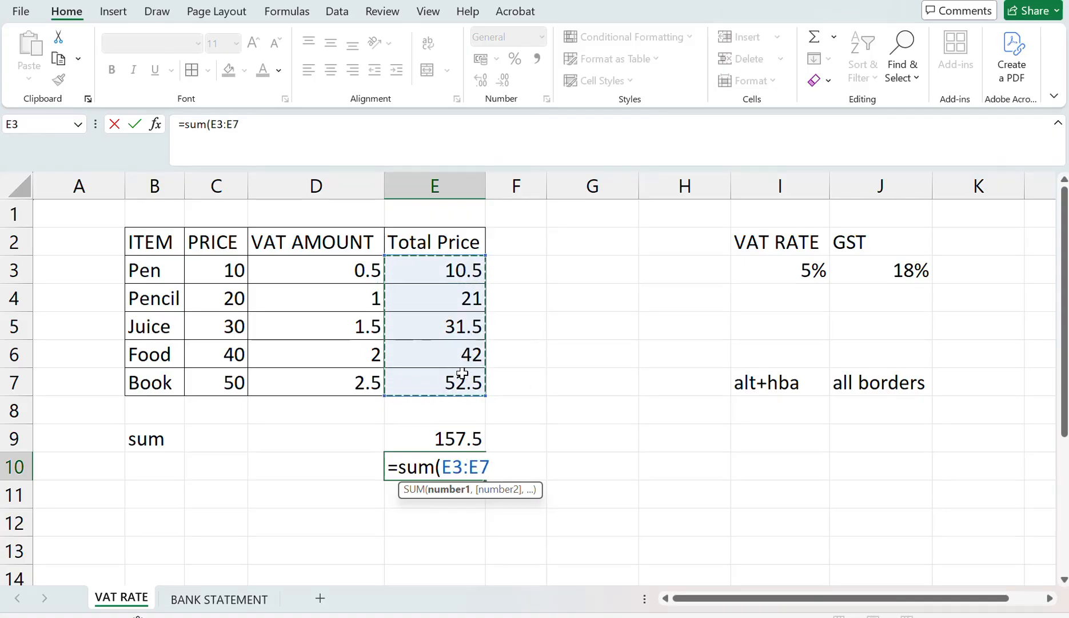
pyautogui.write(')')
pyautogui.press('Return')
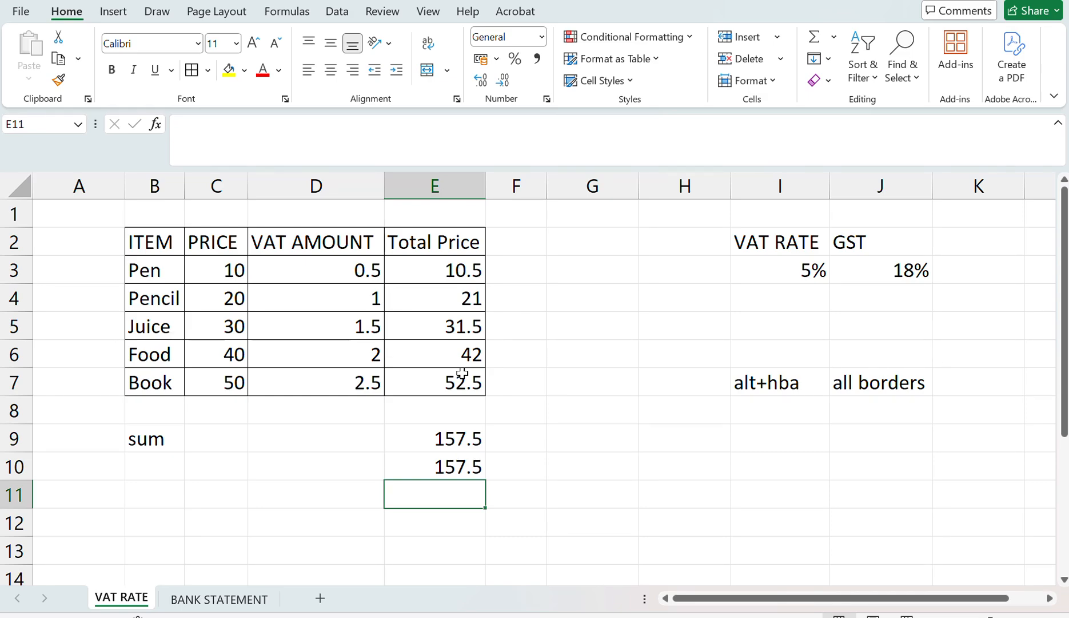
# - Open the BANK STATEMENT sheet and review its transaction table
pyautogui.click(220, 600)
pyautogui.scroll(1, 349, 339)
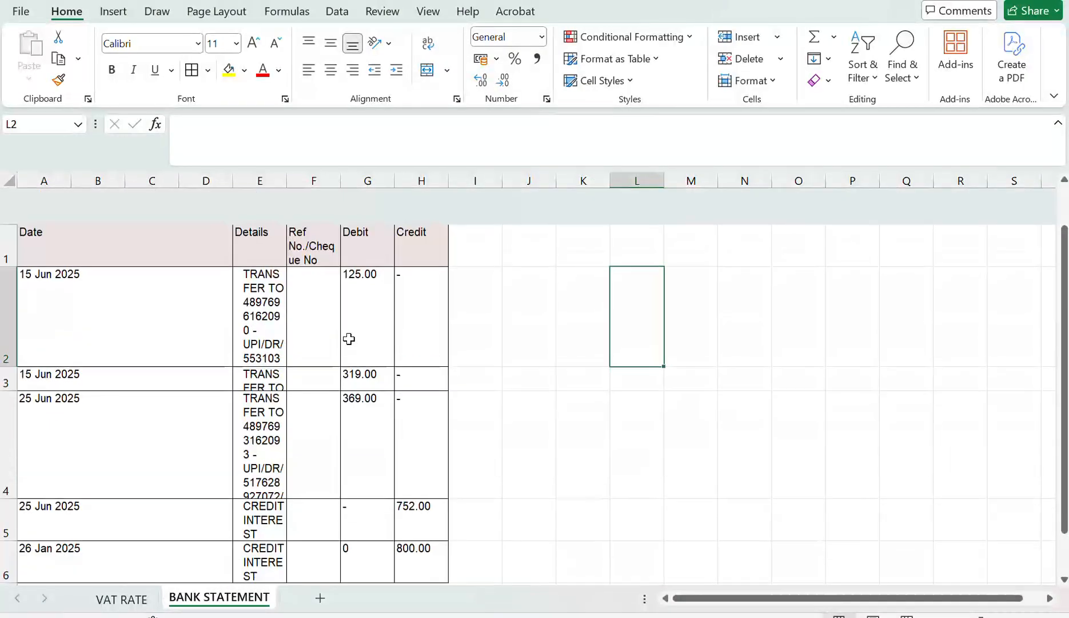
pyautogui.scroll(-1, 166, 458)
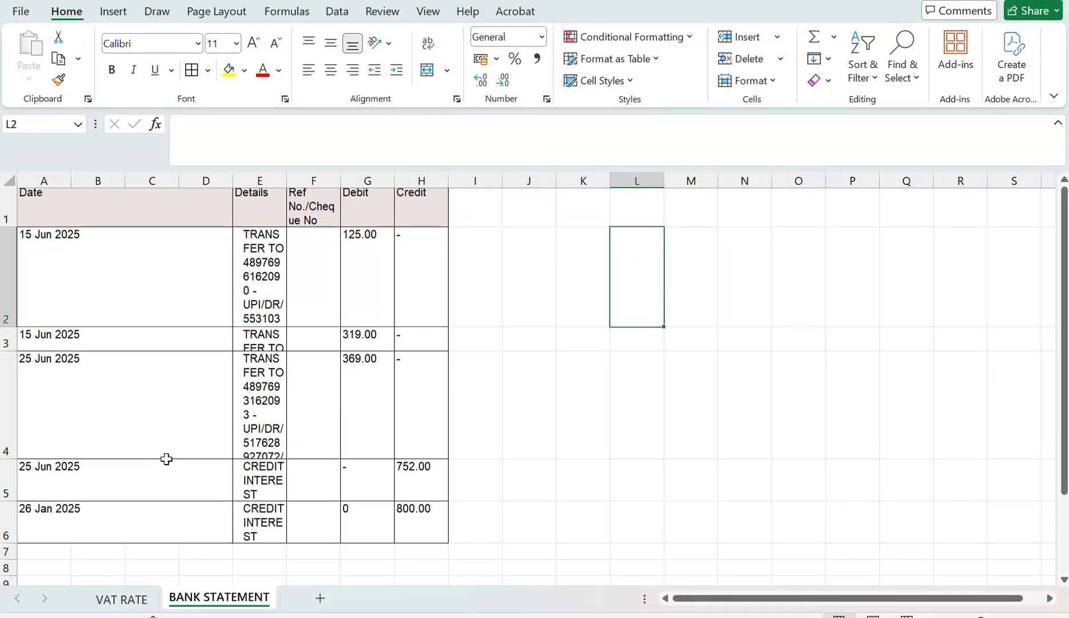
pyautogui.scroll(-1, 166, 458)
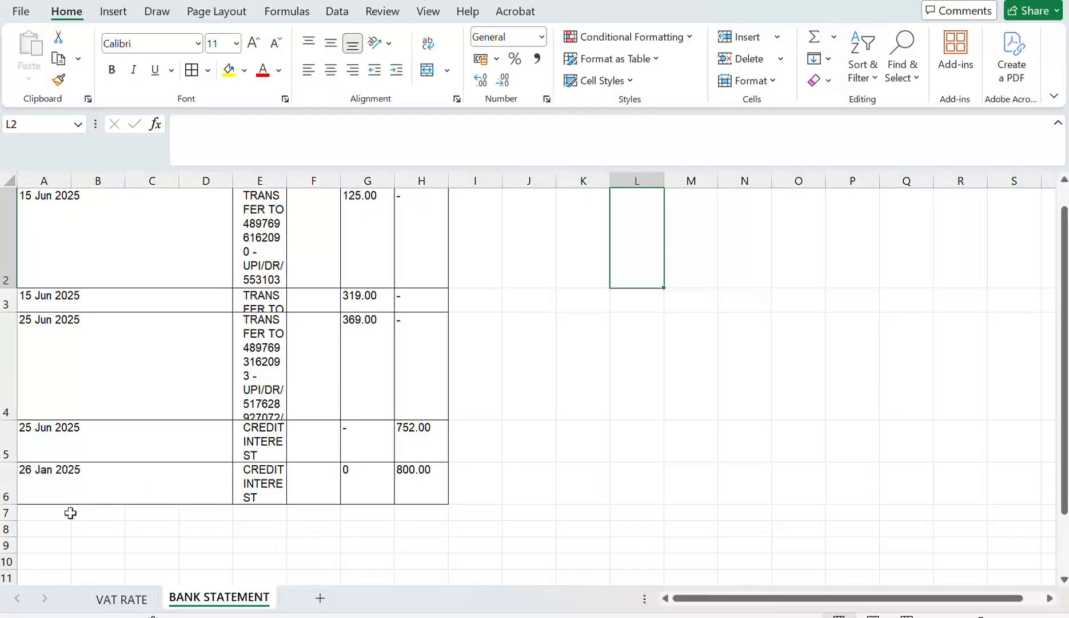
pyautogui.scroll(1, 296, 326)
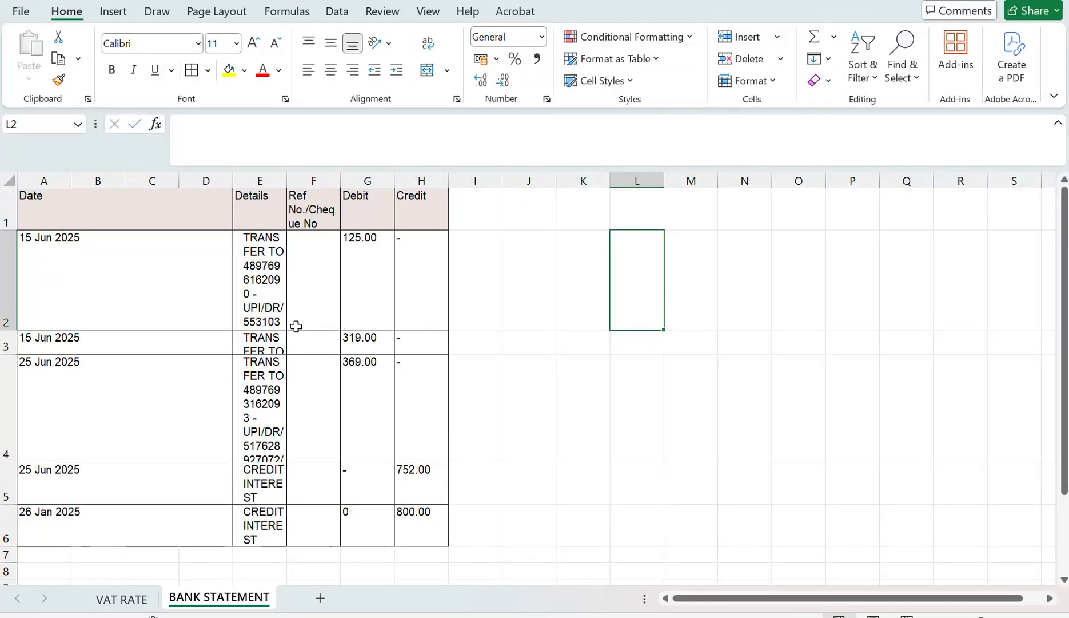
pyautogui.scroll(-1, 258, 294)
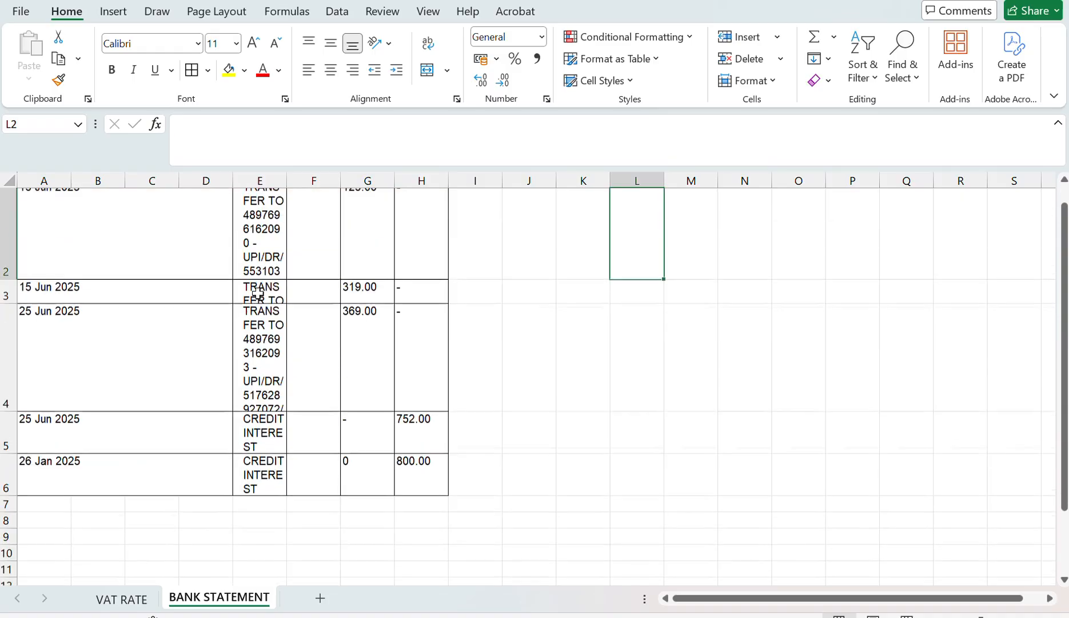
# - Enter the dates 26 feb, 26 march, 26 apr and 26 nov in A7 to A10 below the last transaction
pyautogui.click(50, 513)
pyautogui.doubleClick(51, 513)
pyautogui.write('26 feb')
pyautogui.press('Return')
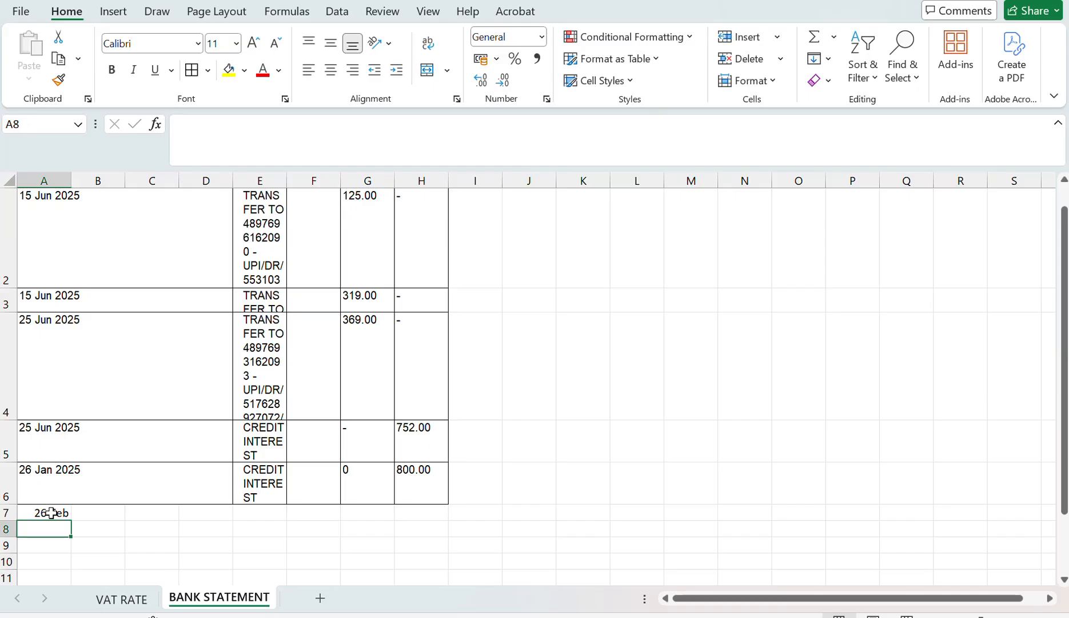
pyautogui.write('26 march')
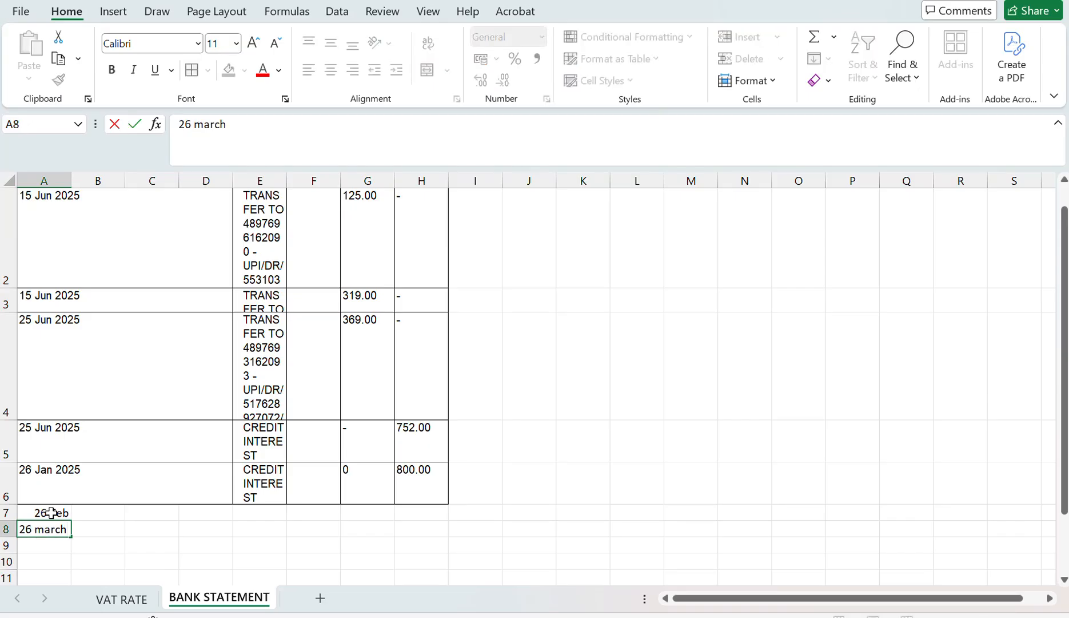
pyautogui.press('Return')
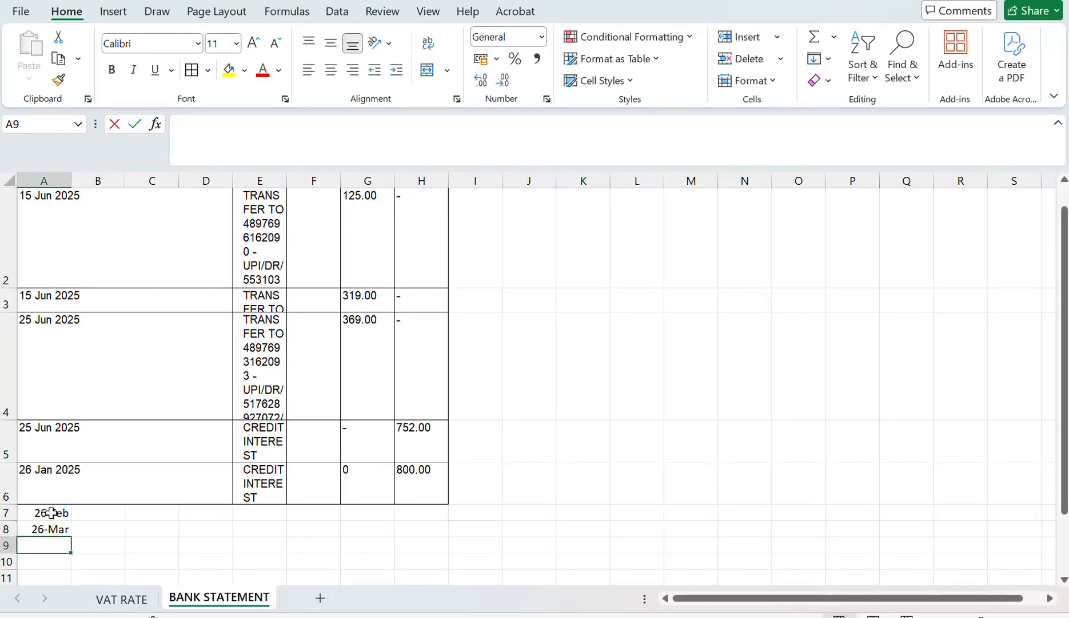
pyautogui.write('26 apr')
pyautogui.press('Return')
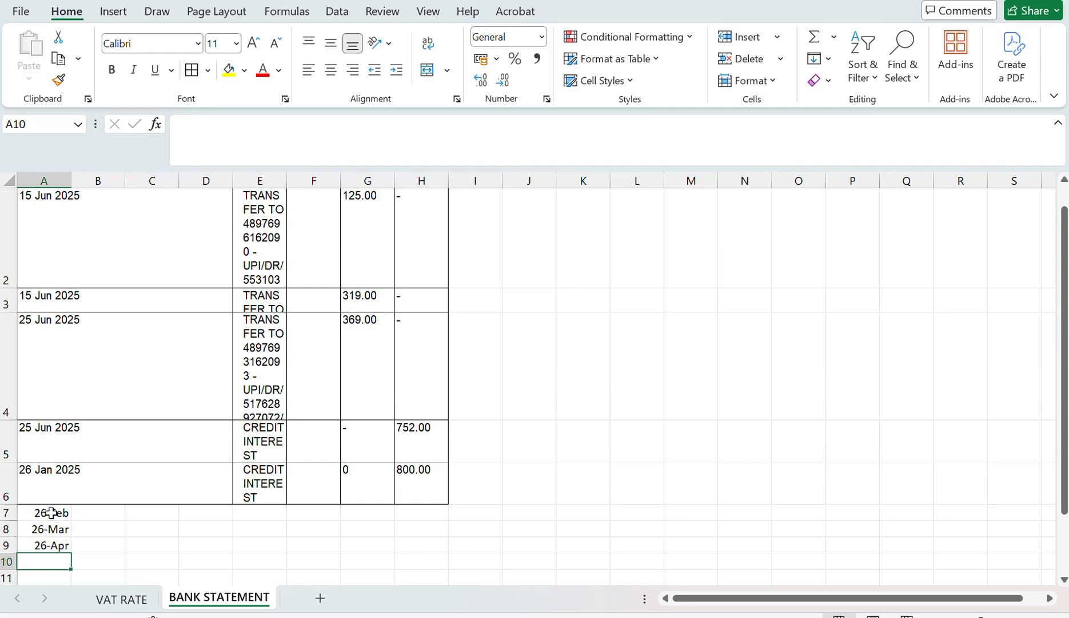
pyautogui.write('26 nov')
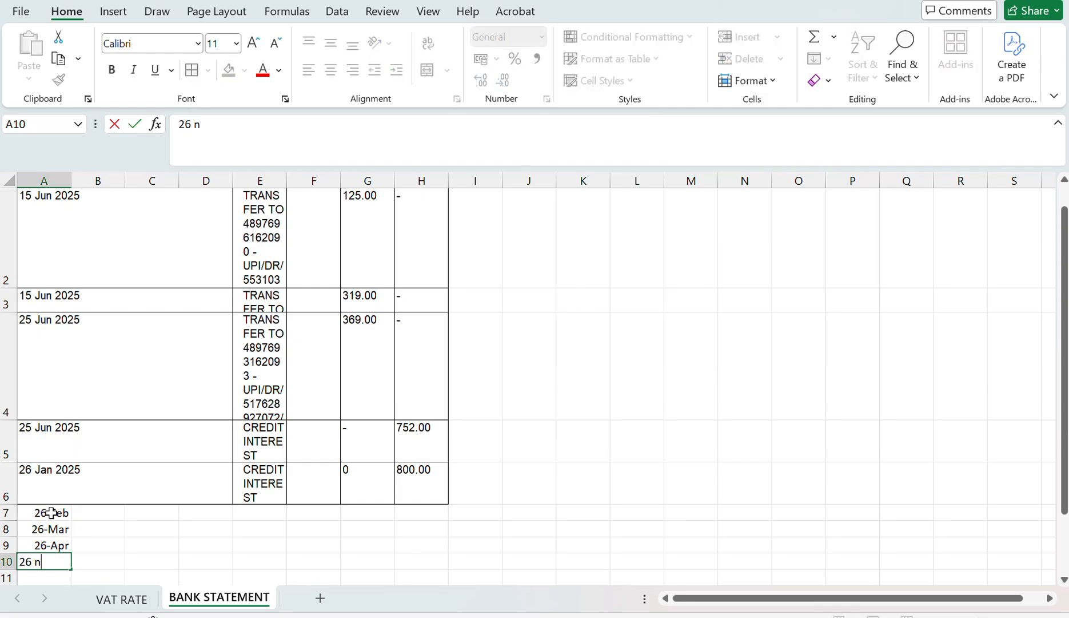
pyautogui.press('Return')
# - Enter "zomato" in E7 and "dividend" in E8 as Details for the 26-Feb and 26-Mar rows
pyautogui.press('Up')
pyautogui.press('Up')
pyautogui.press('Up')
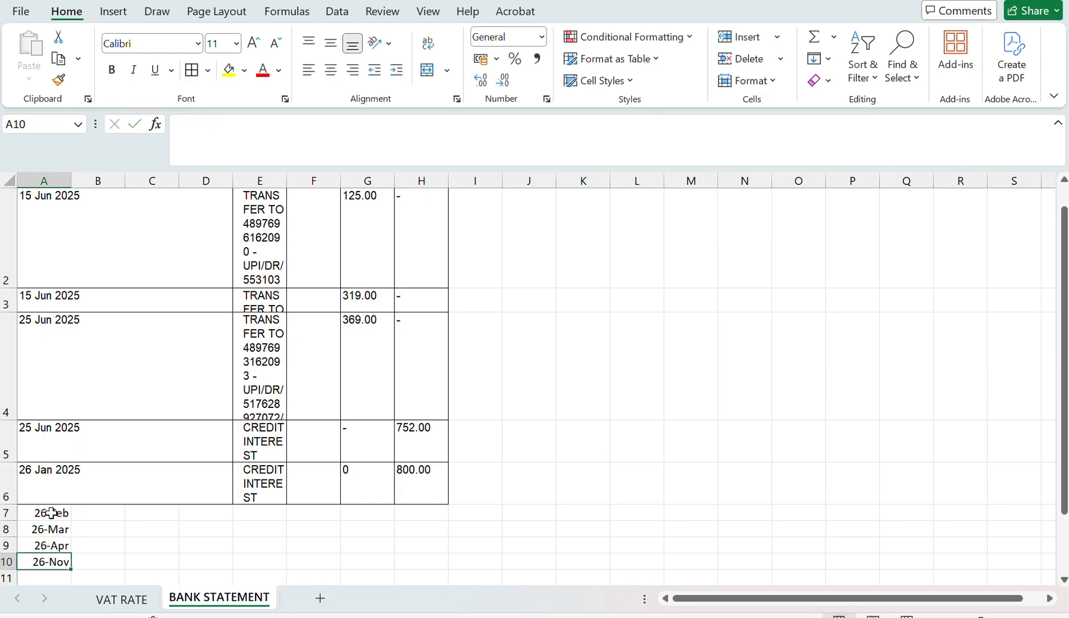
pyautogui.press('Right')
pyautogui.press('Right')
pyautogui.press('Right')
pyautogui.press('Right')
pyautogui.press('Up')
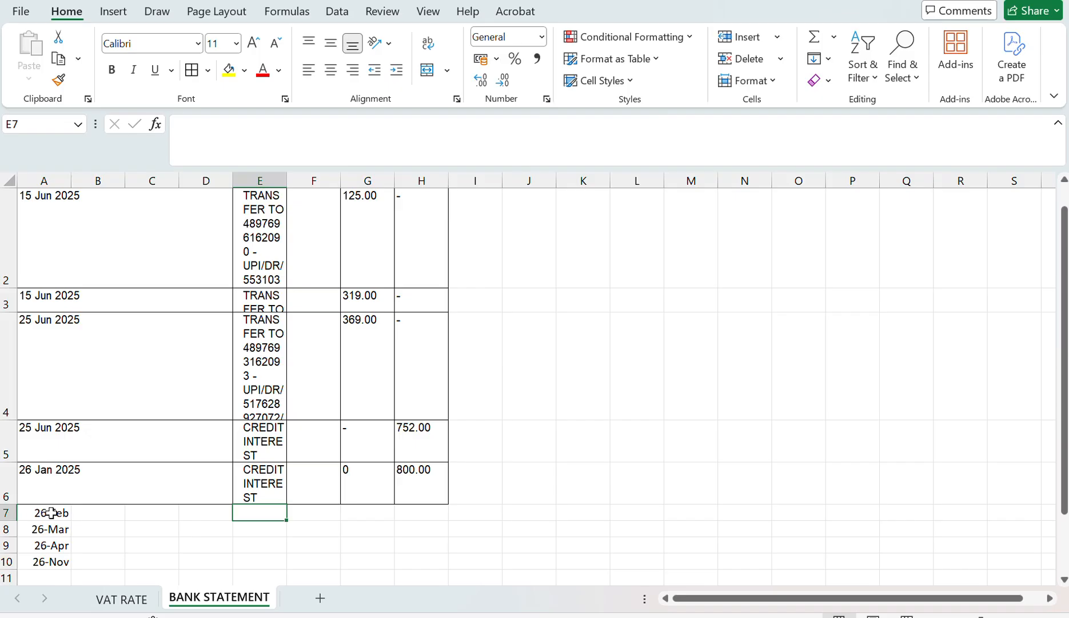
pyautogui.write('zomato')
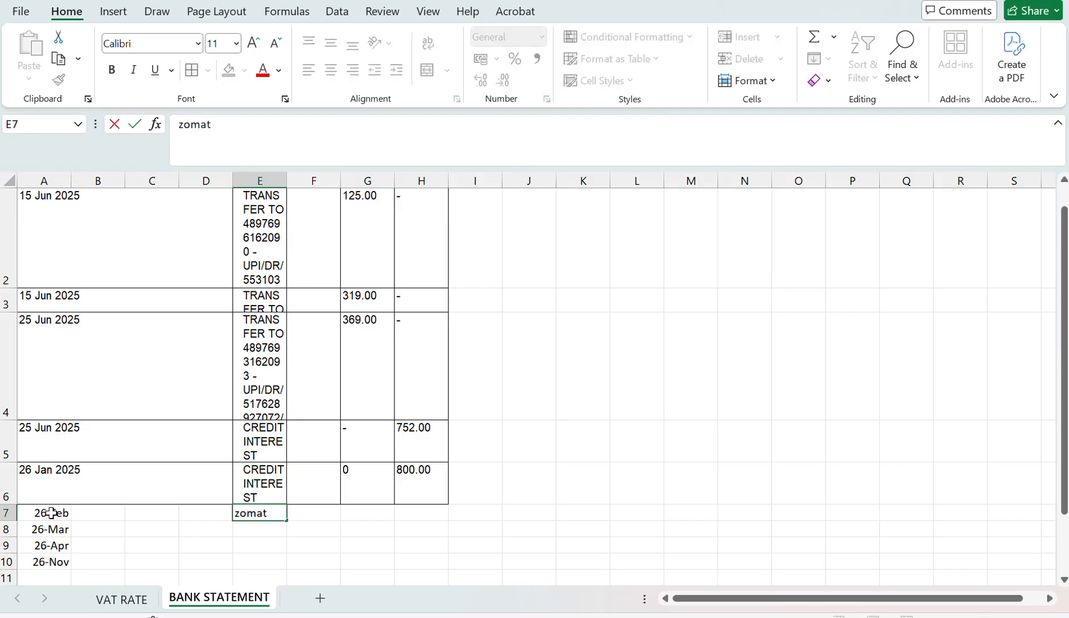
pyautogui.press('Return')
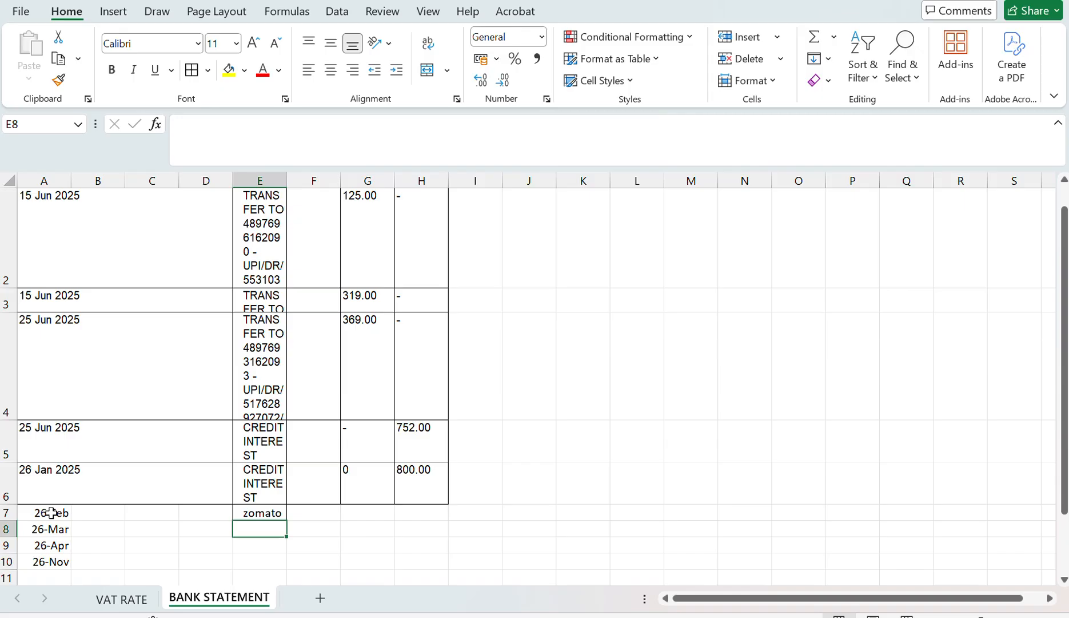
pyautogui.write('dividend')
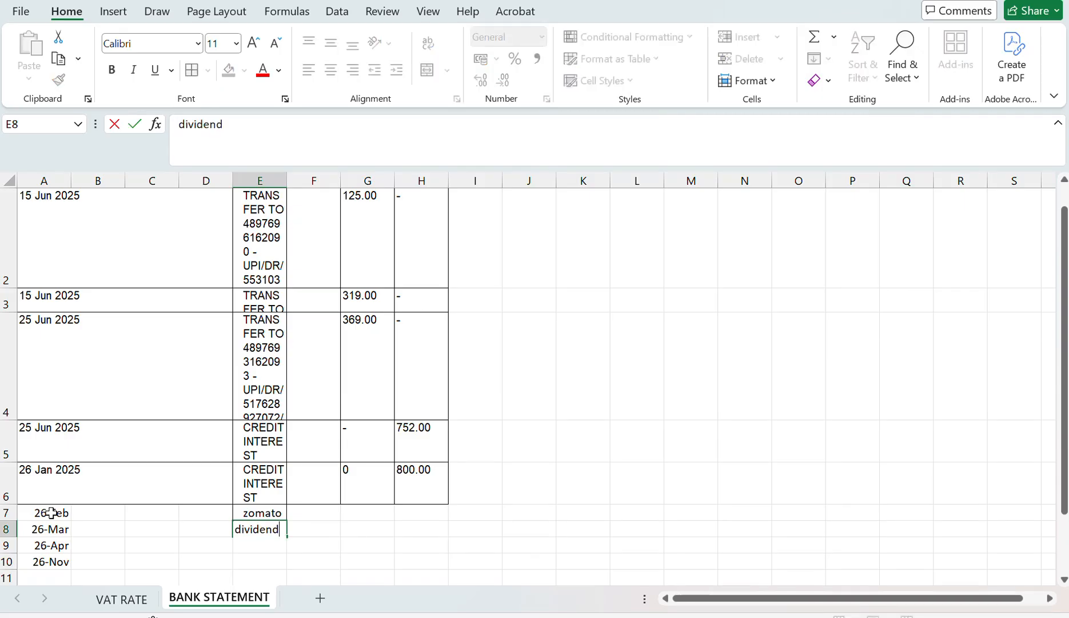
pyautogui.press('Return')
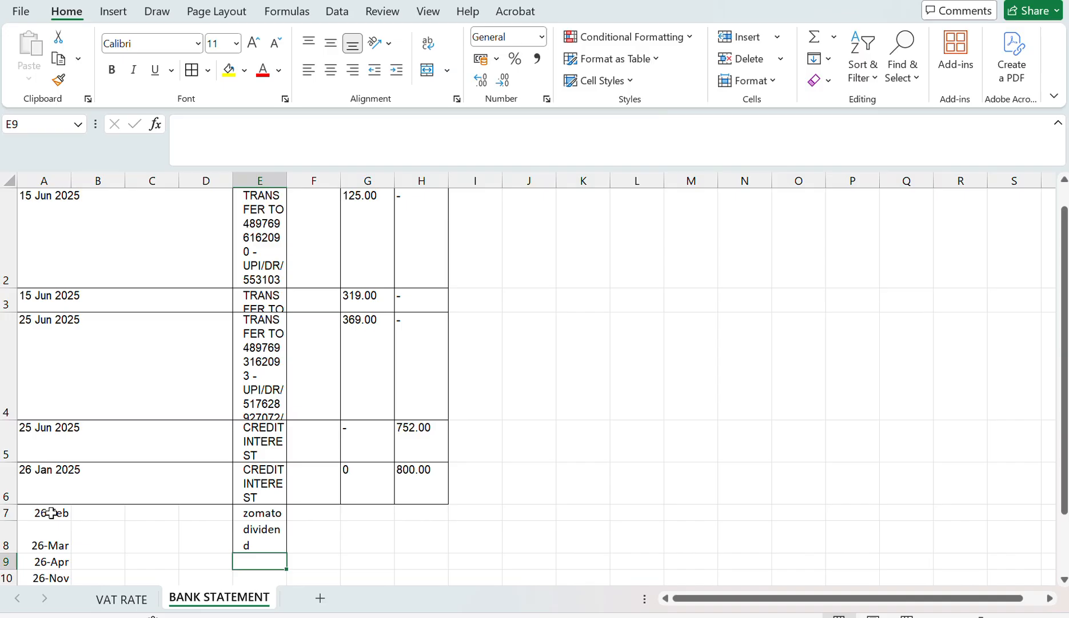
# - Enter a person's name as Details in E9 and another person's name in E10
pyautogui.write('ash')
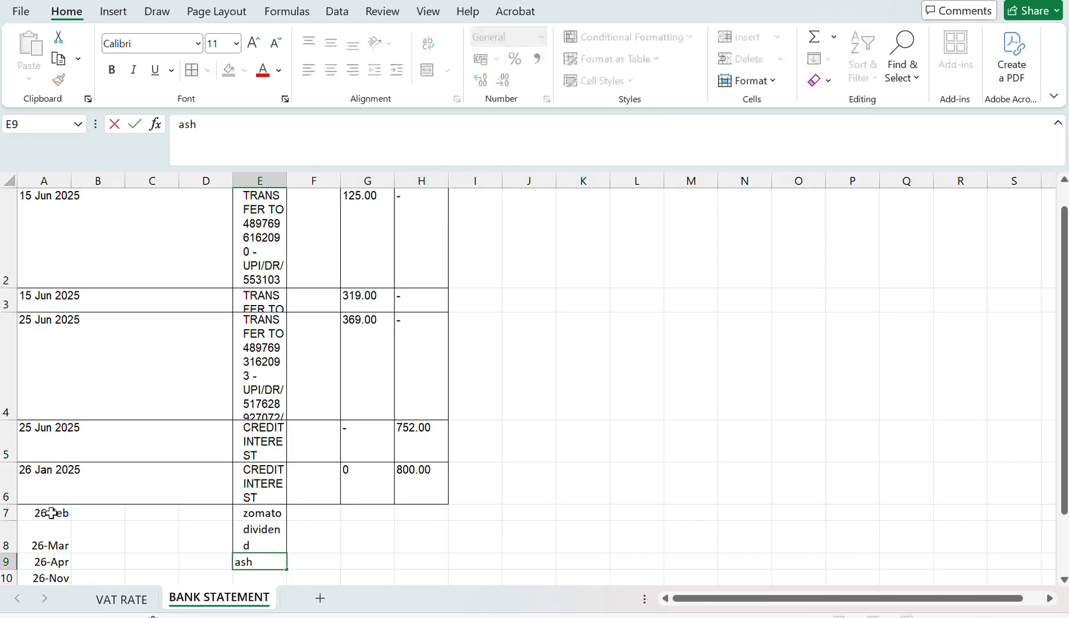
pyautogui.write('faq')
pyautogui.press('Return')
pyautogui.scroll(-2, 51, 513)
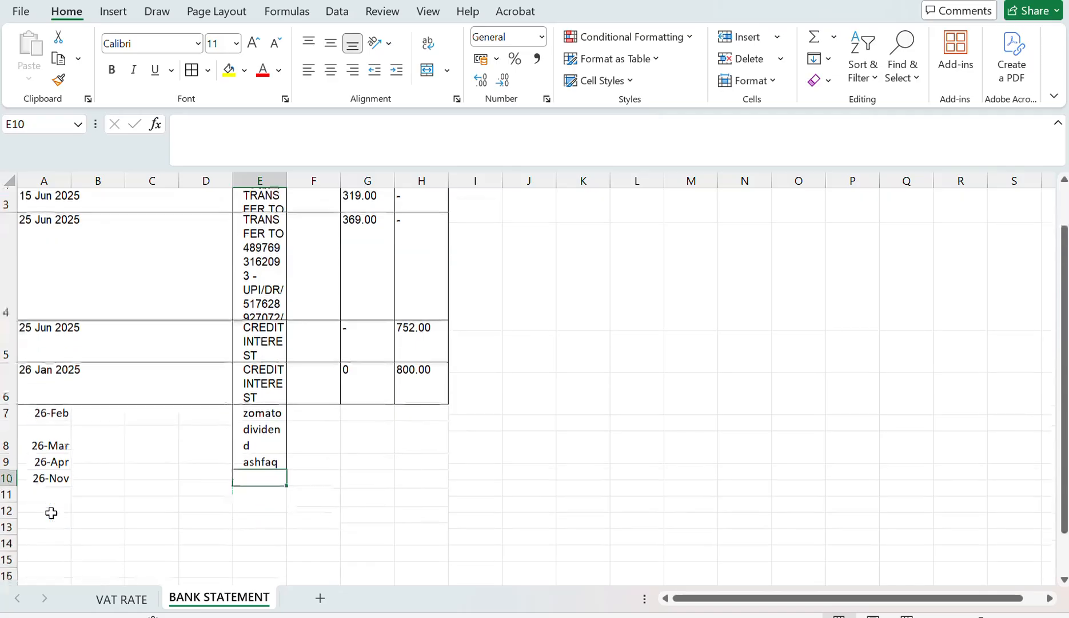
pyautogui.write('sethuramayan')
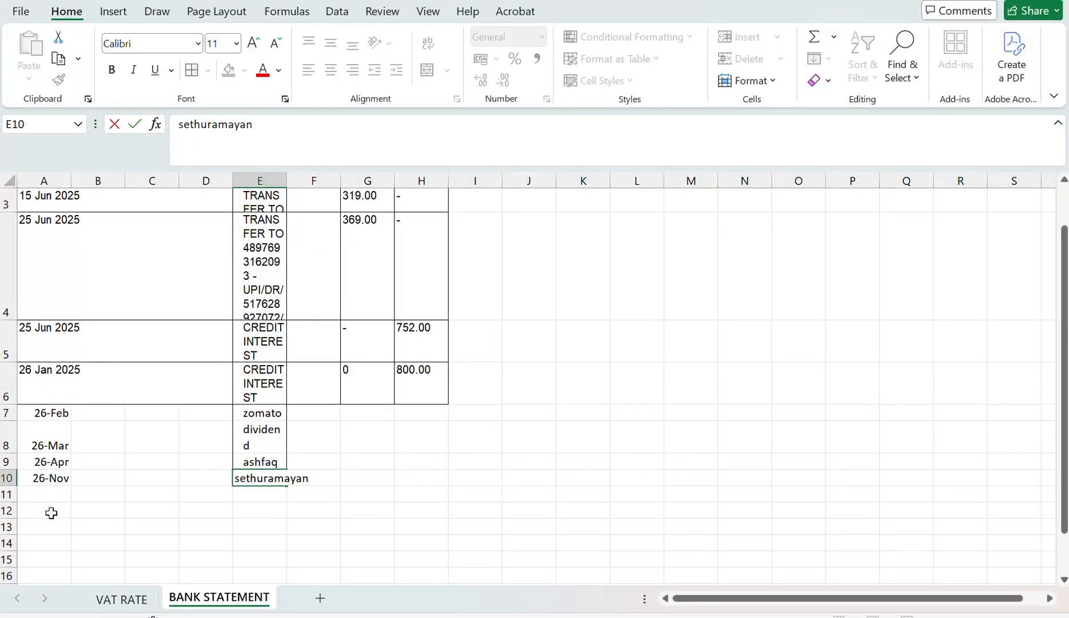
pyautogui.press('Return')
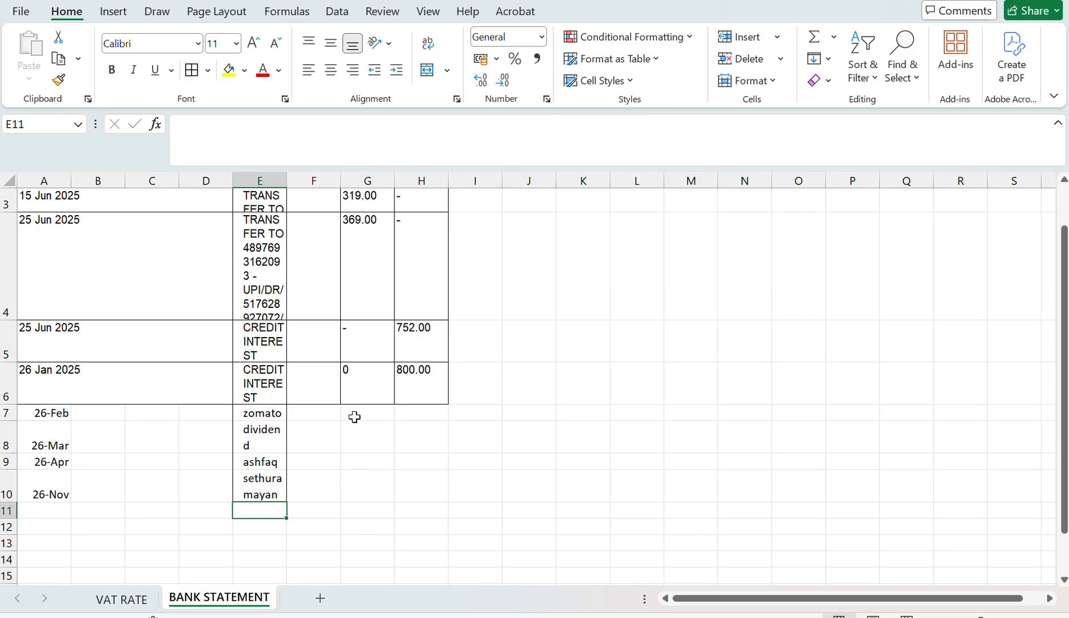
# - Enter 120.00 as the Debit amount in G7 for the zomato transaction
pyautogui.click(321, 409)
pyautogui.scroll(3, 321, 410)
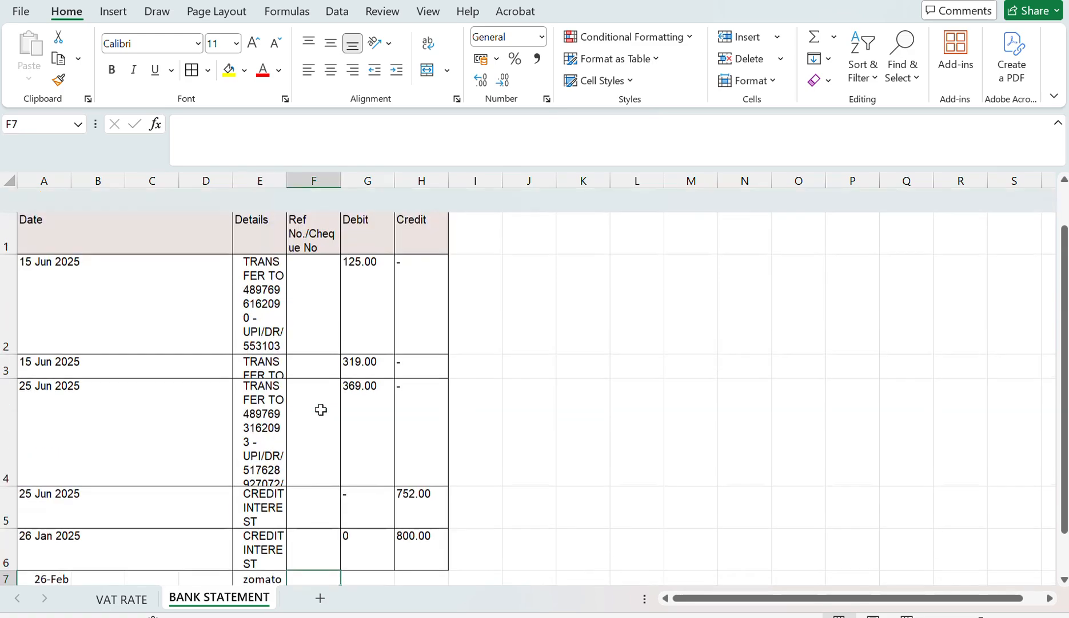
pyautogui.scroll(-1, 337, 503)
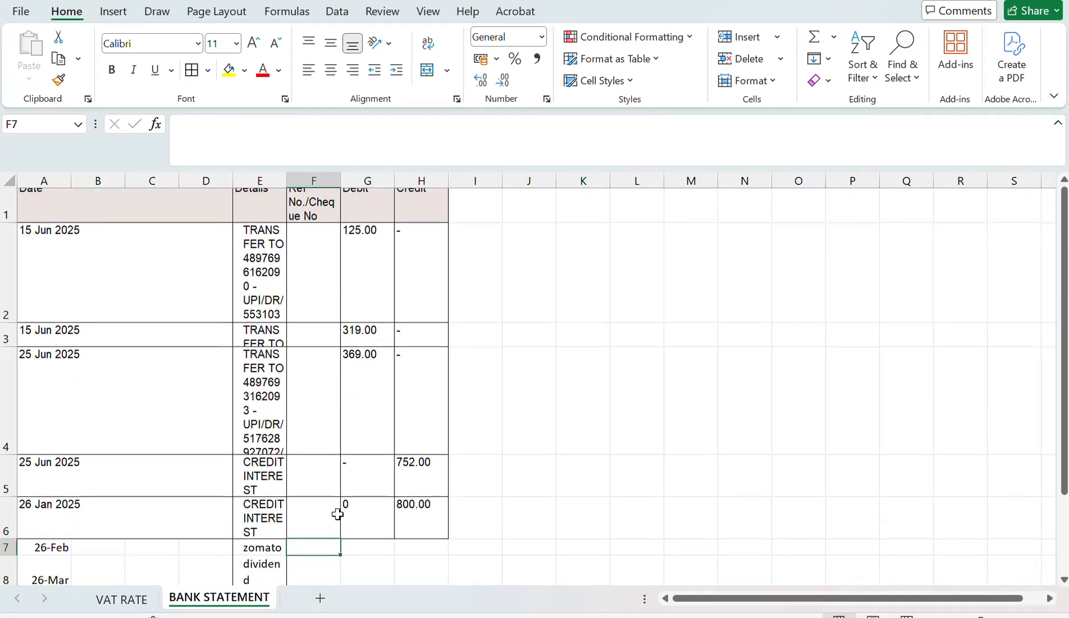
pyautogui.click(366, 516)
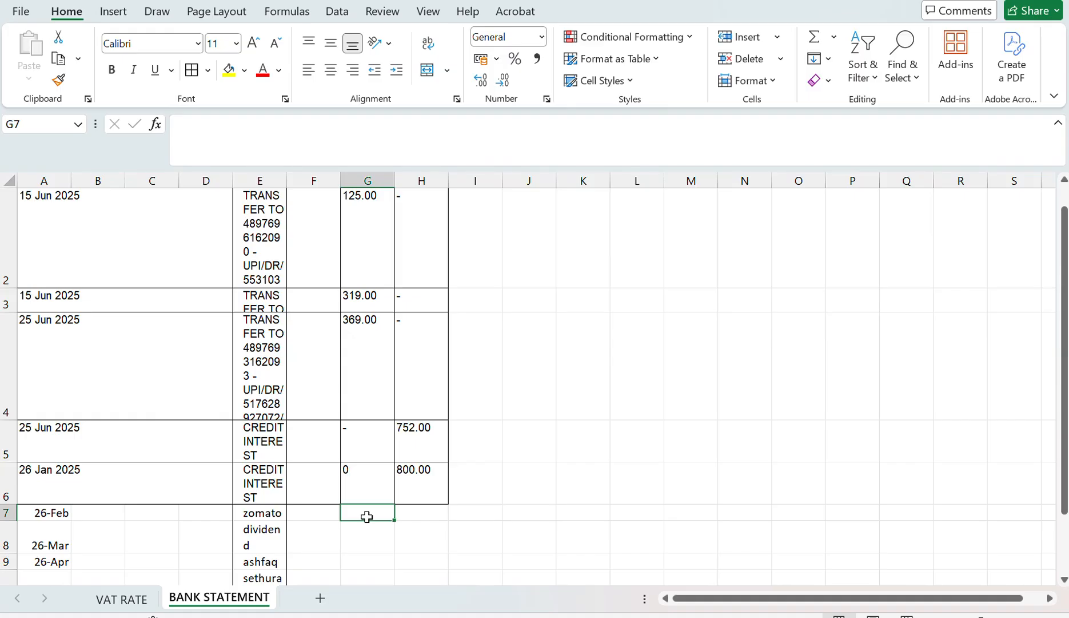
pyautogui.press('Return')
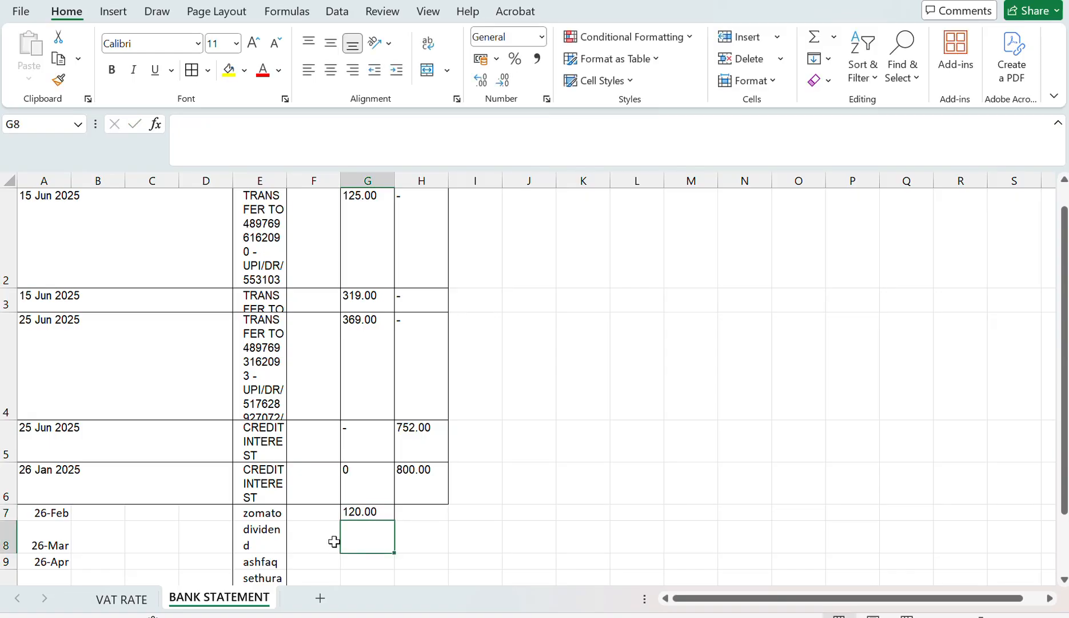
# - Enter the Credit amounts 50, 150 and 200 in H8 to H10 for the March, April and November transactions
pyautogui.scroll(-1, 334, 541)
pyautogui.press('Right')
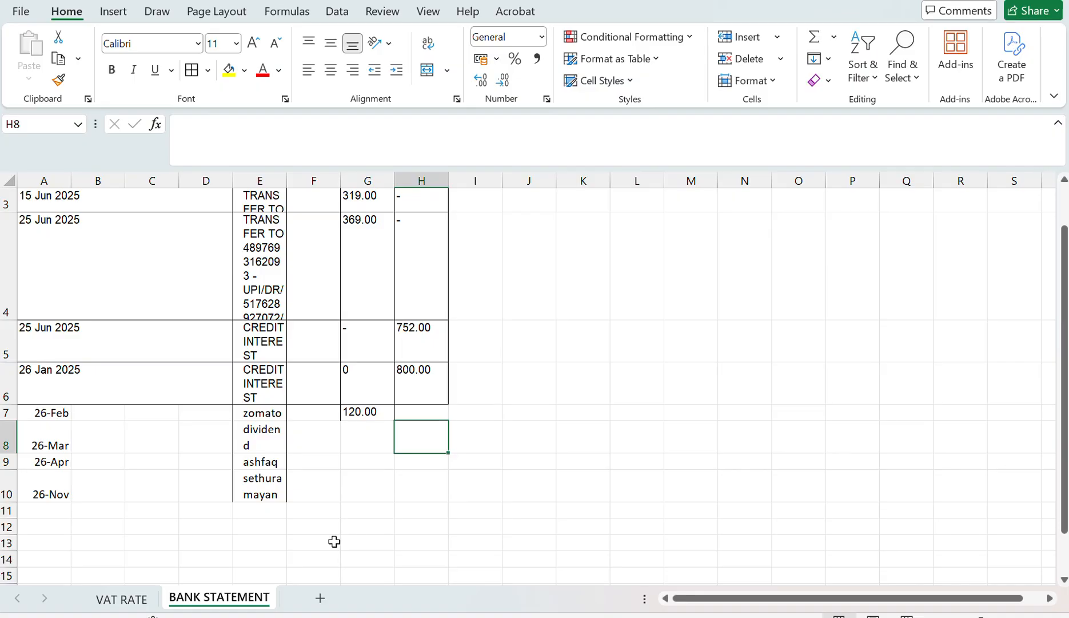
pyautogui.write('50')
pyautogui.press('Return')
pyautogui.press('Left')
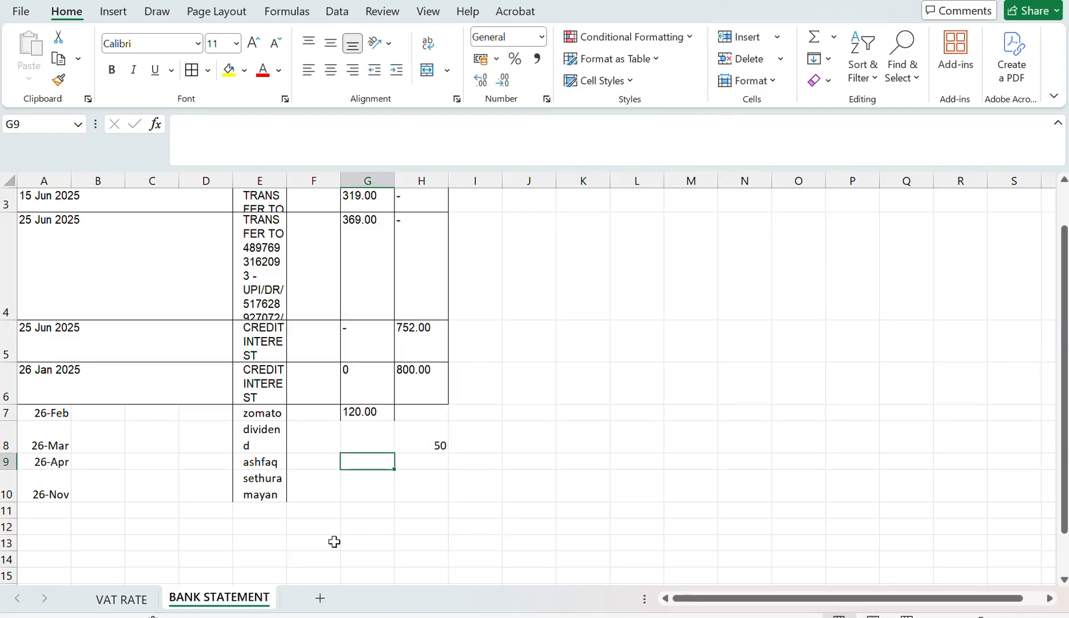
pyautogui.press('Right')
pyautogui.press('BackSpace')
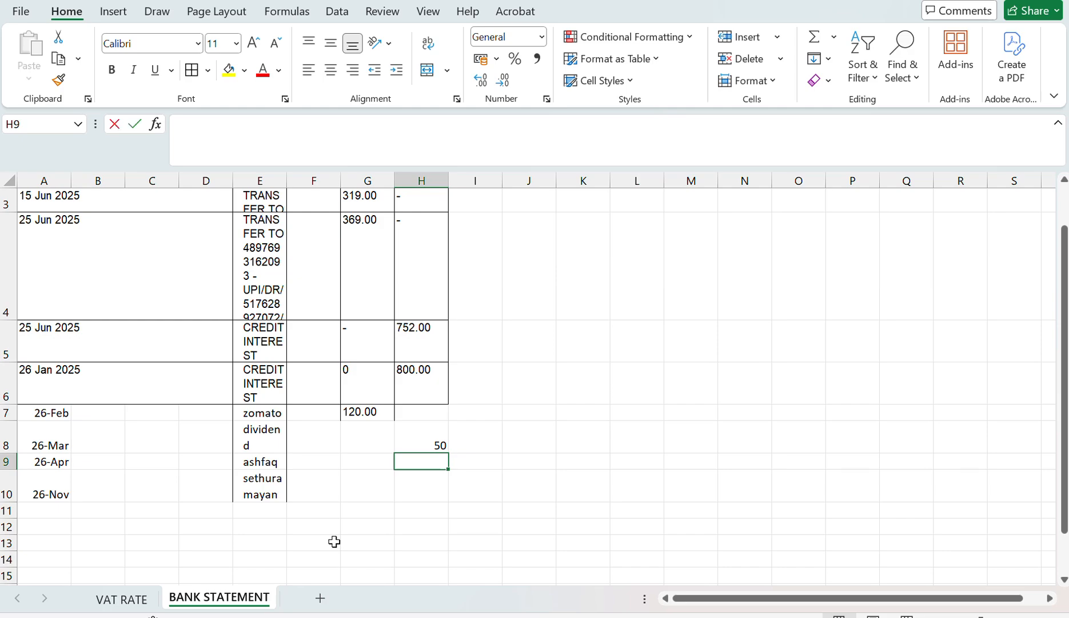
pyautogui.write('150')
pyautogui.press('Return')
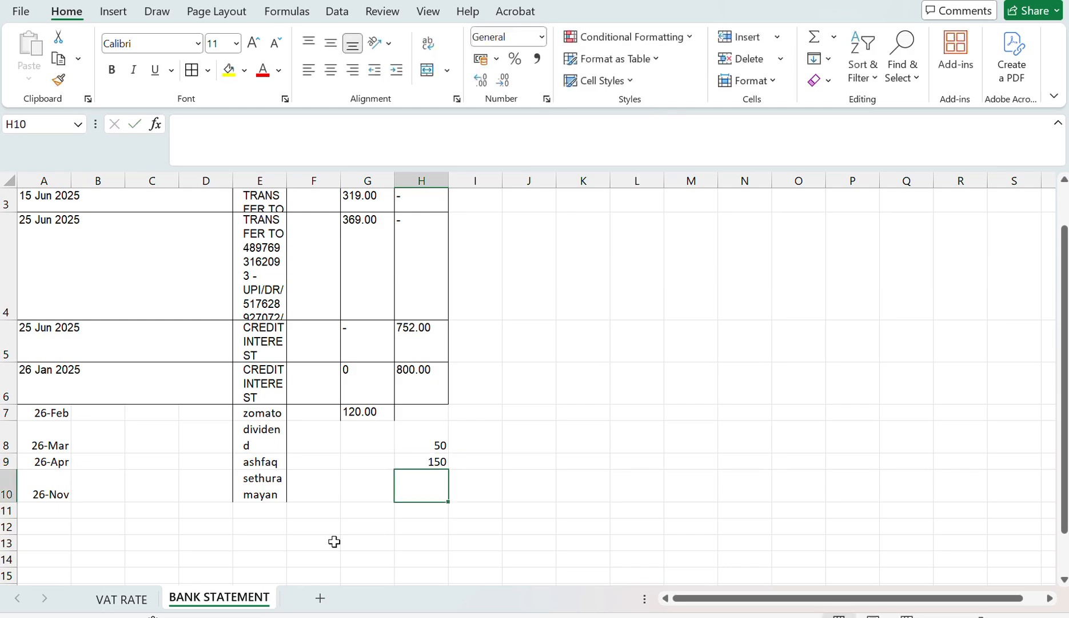
pyautogui.write('200')
pyautogui.press('Return')
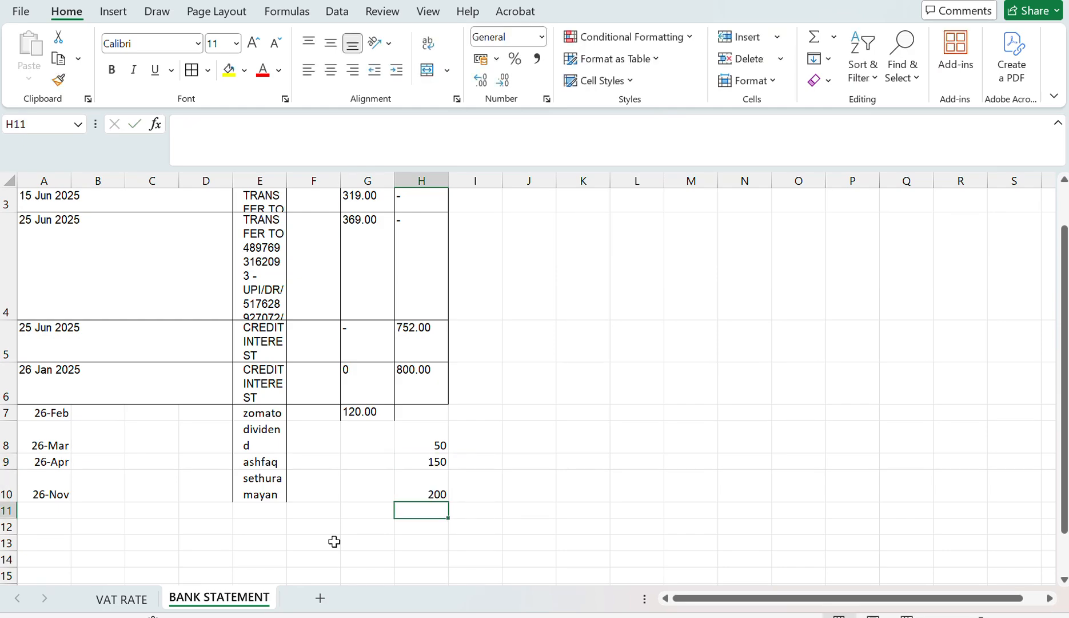
# - Copy the entire 26 Jan 2025 transaction row, row 6
pyautogui.press('Up')
pyautogui.press('Left')
pyautogui.press('Left')
pyautogui.press('Left')
pyautogui.press('Up')
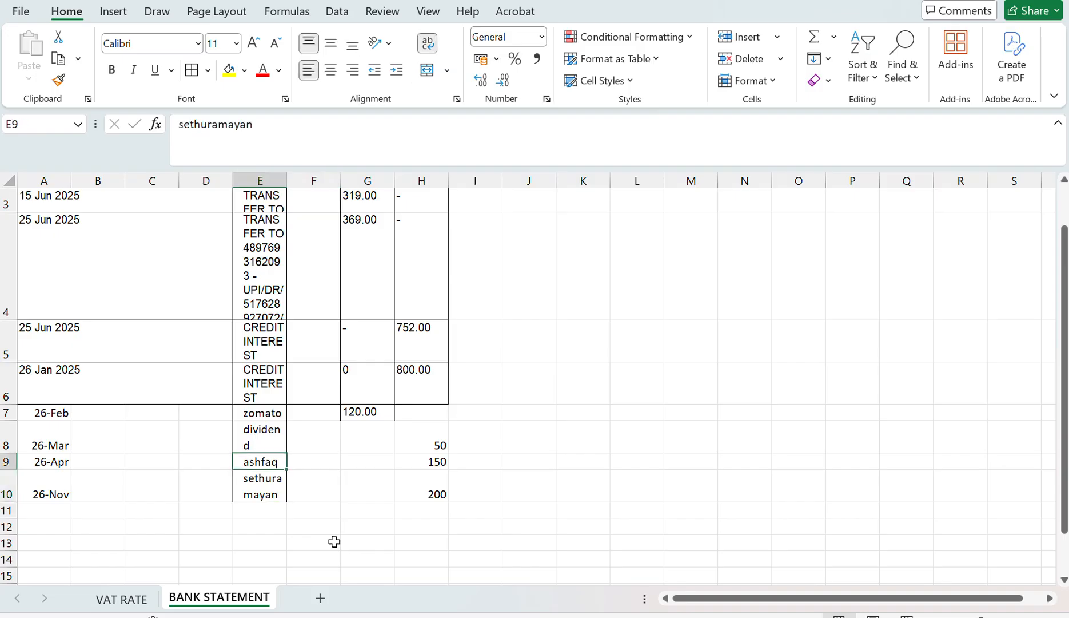
pyautogui.press('Down')
pyautogui.press('Up')
pyautogui.press('Up')
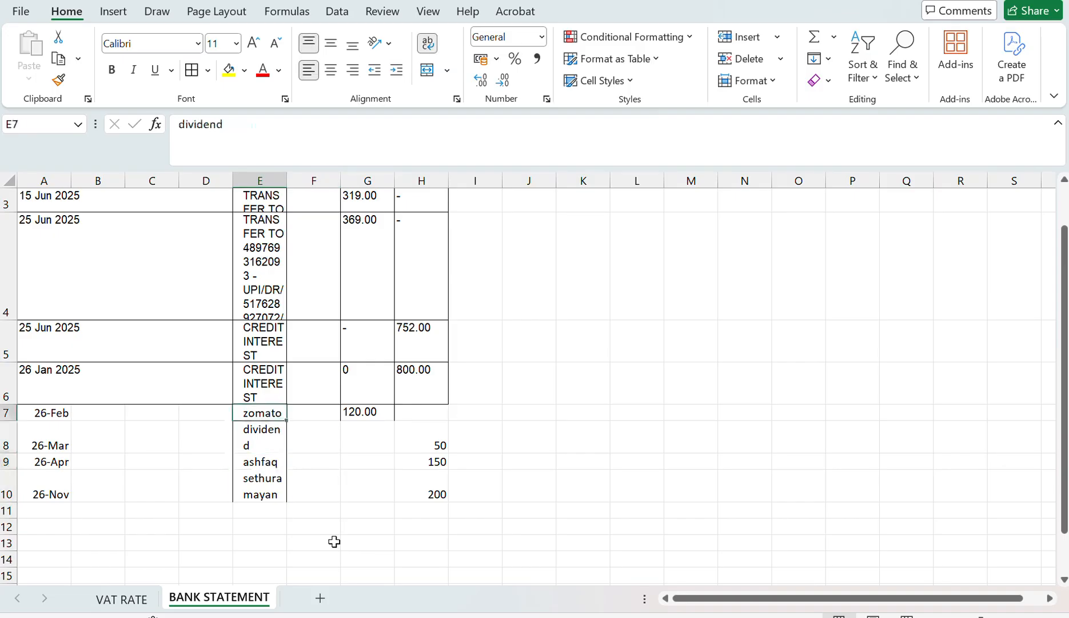
pyautogui.press('Up')
pyautogui.press('Up')
pyautogui.press('Left')
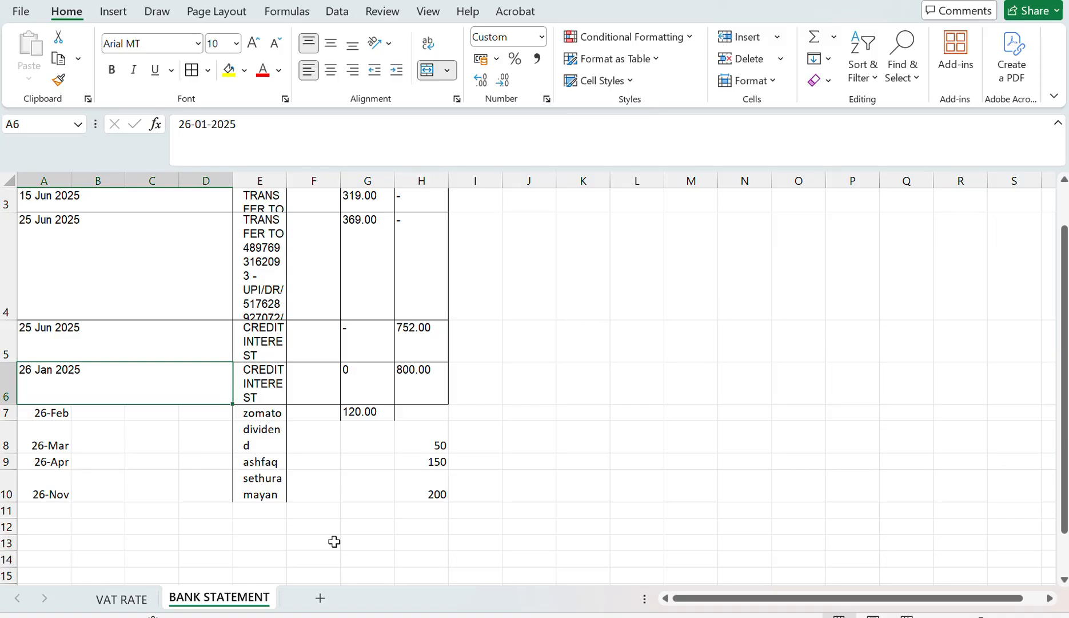
pyautogui.hotkey('shift', 'space')
pyautogui.press('Left')
pyautogui.hotkey('shift', 'space')
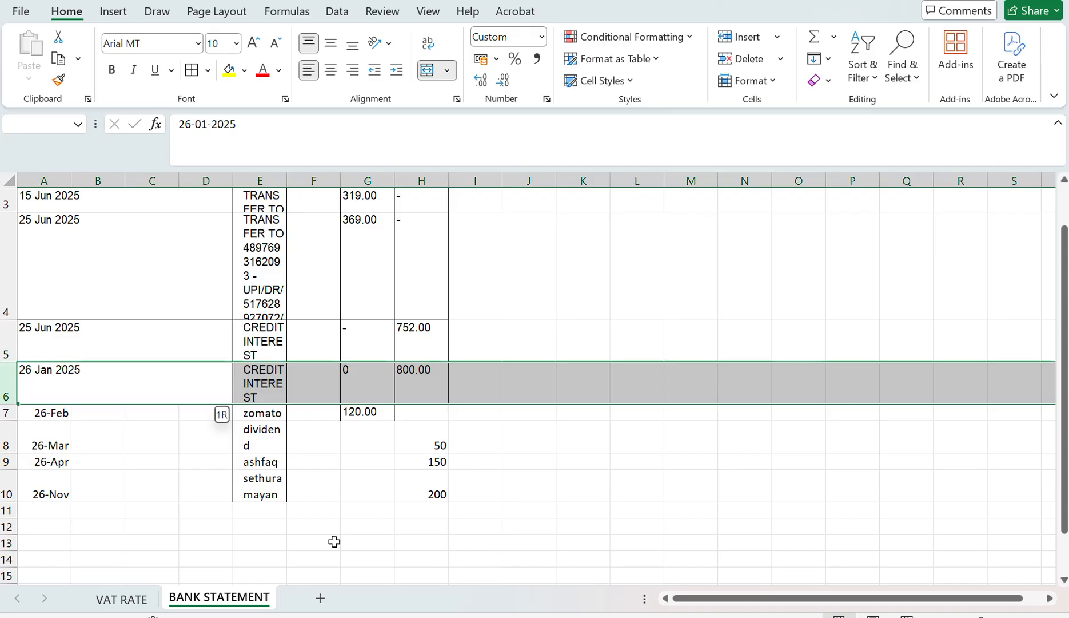
pyautogui.hotkey('ctrl', 'c')
# - Apply only the formats of the copied row to rows 7 to 10 with Paste Special
pyautogui.press('Down')
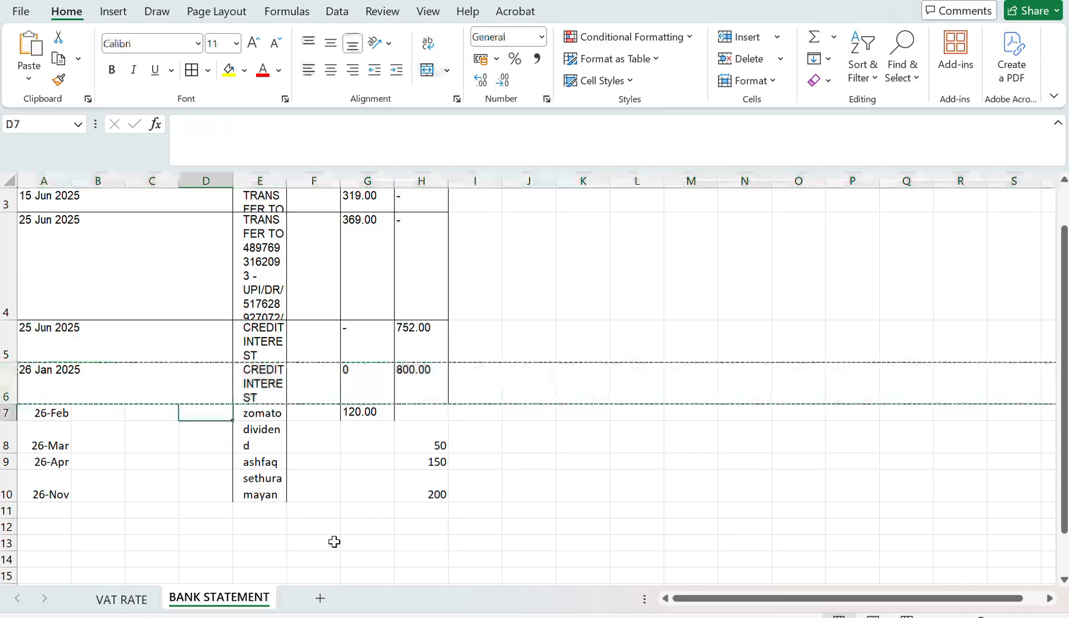
pyautogui.hotkey('shift', 'space')
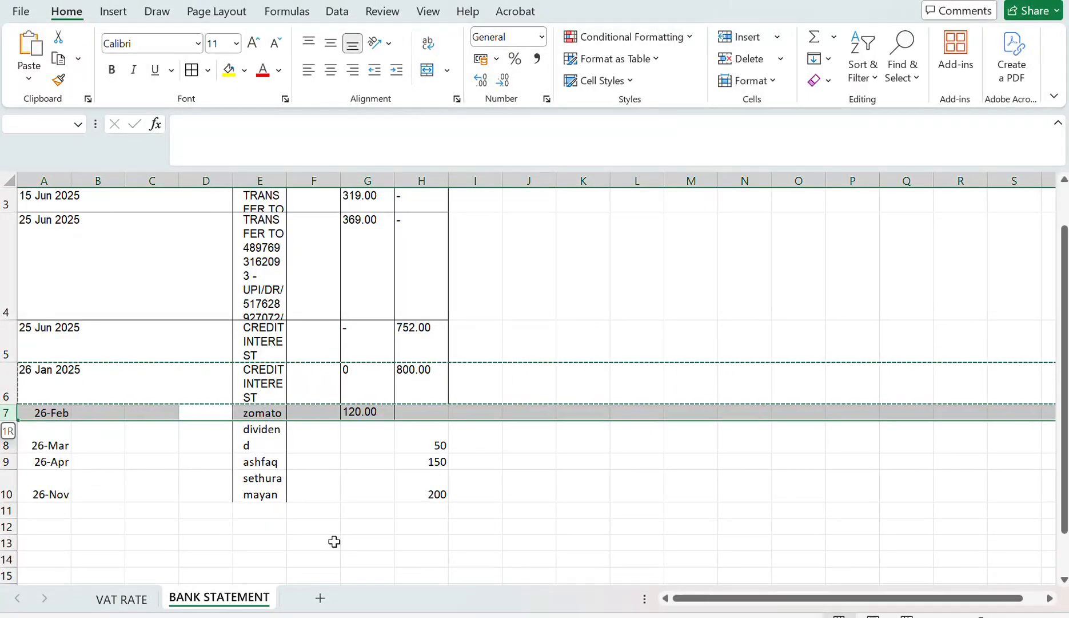
pyautogui.hotkey('shift', 'Down')
pyautogui.hotkey('shift', 'Down')
pyautogui.hotkey('shift', 'Down')
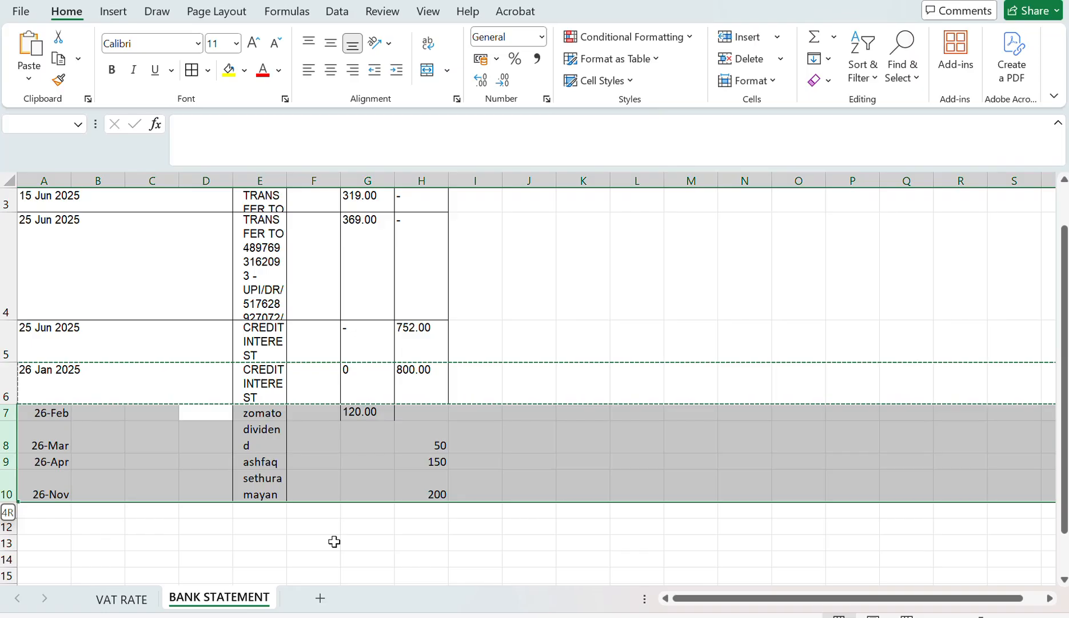
pyautogui.hotkey('ctrl', 'alt', 'v')
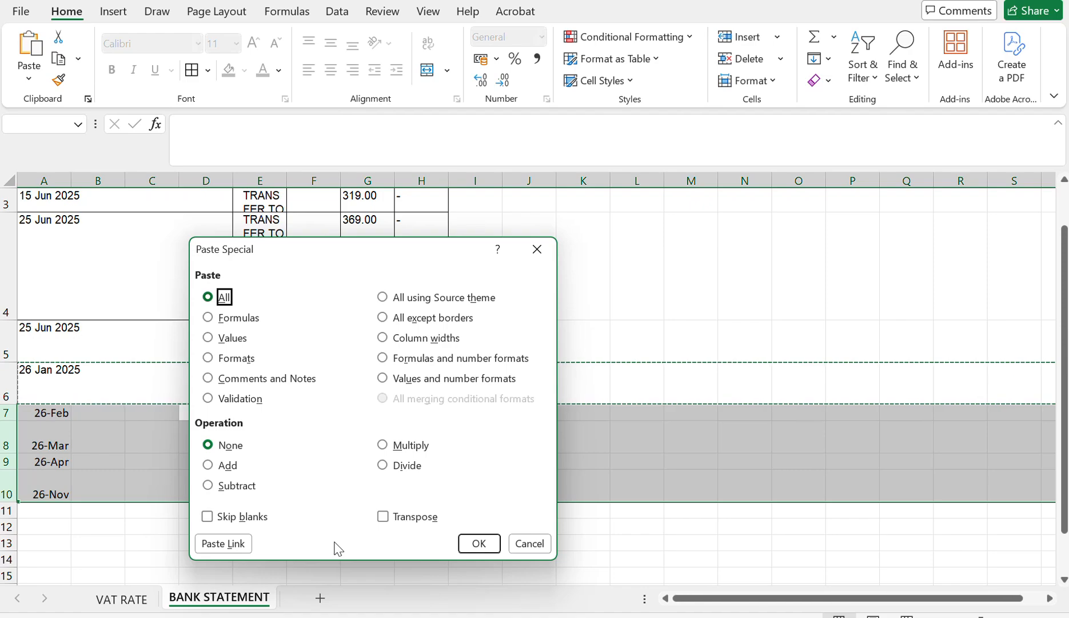
pyautogui.press('f')
pyautogui.press('t')
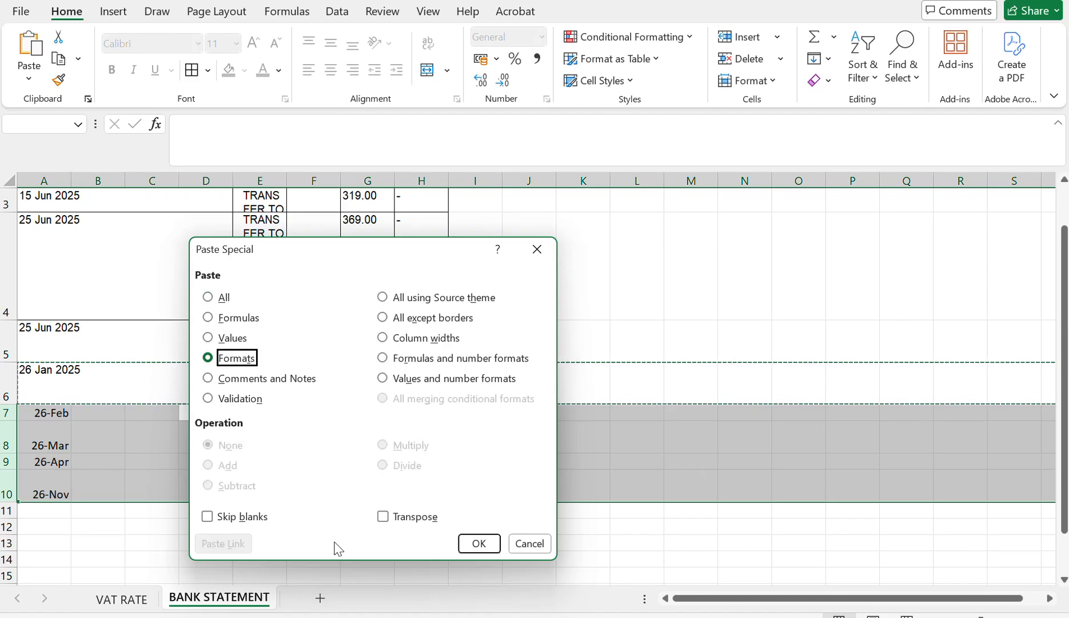
pyautogui.press('Return')
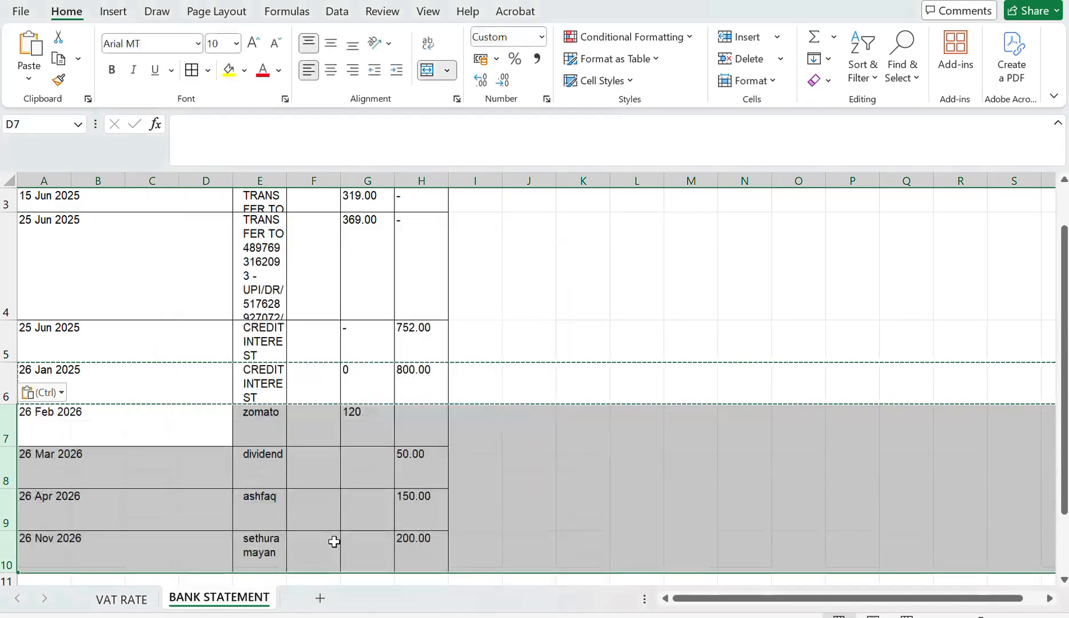
# - Review the statement table from its header row down to the formatted rows 7 to 10
pyautogui.scroll(-1, 537, 327)
pyautogui.click(585, 303)
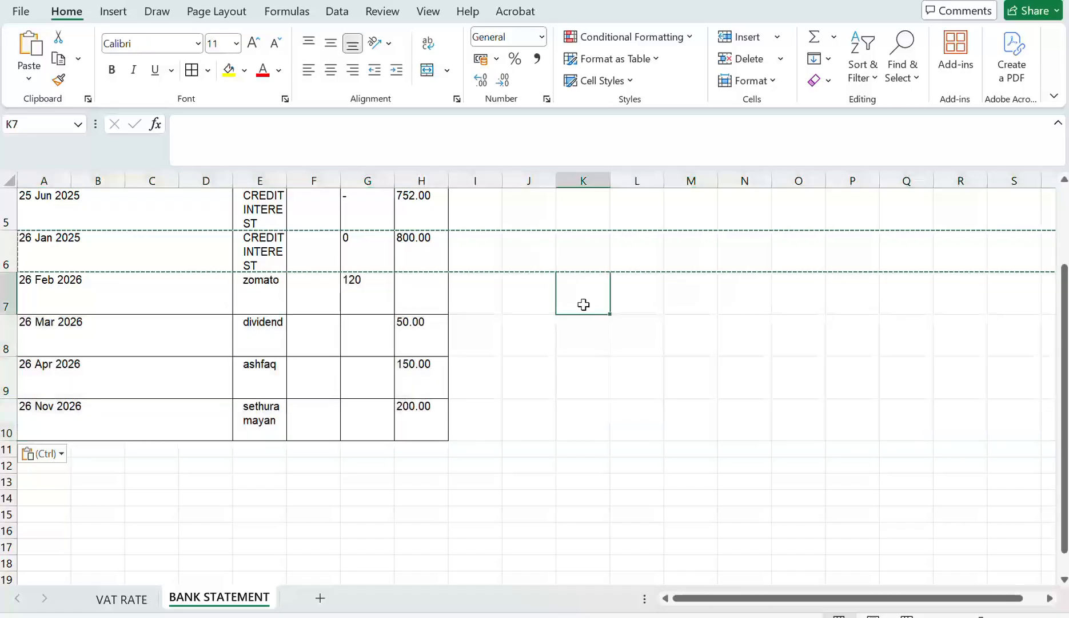
pyautogui.doubleClick(593, 348)
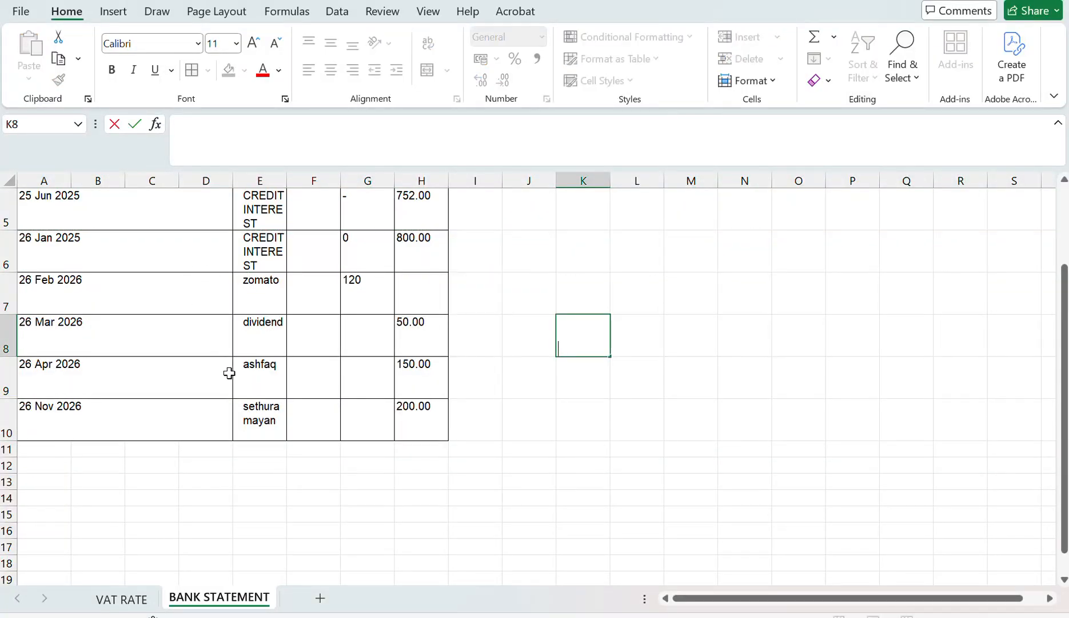
pyautogui.scroll(1, 244, 341)
pyautogui.scroll(-1, 244, 342)
pyautogui.scroll(2, 244, 342)
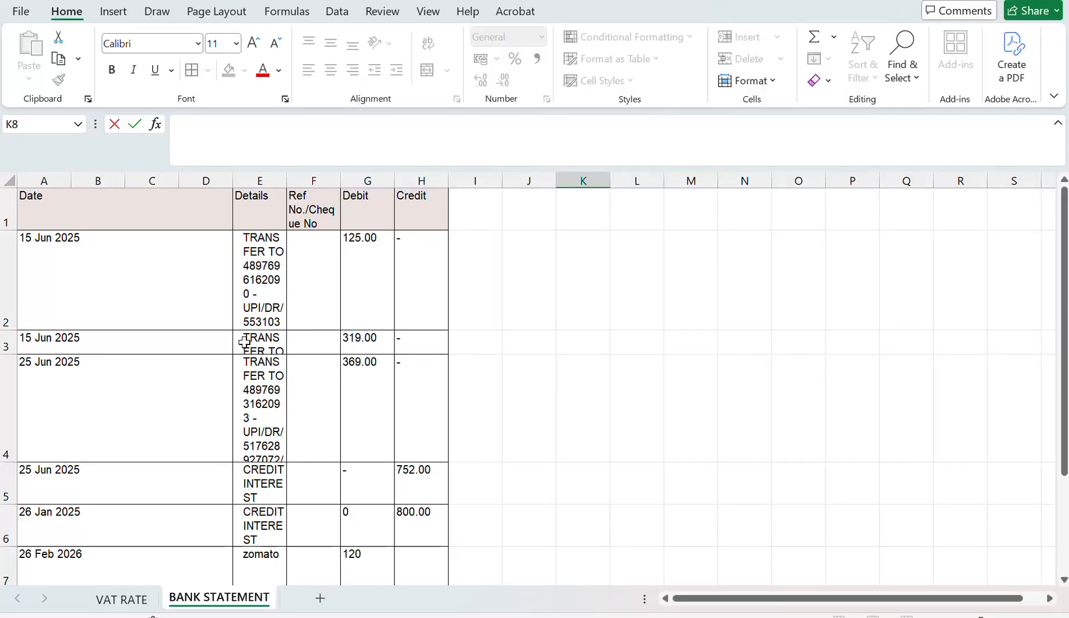
pyautogui.scroll(-2, 244, 342)
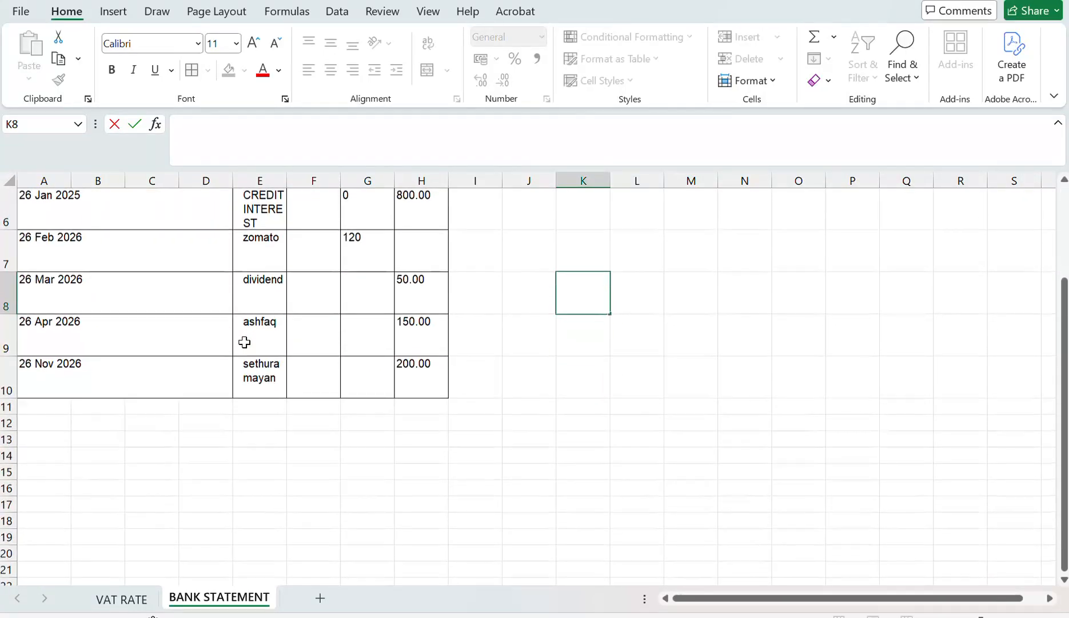
pyautogui.click(53, 406)
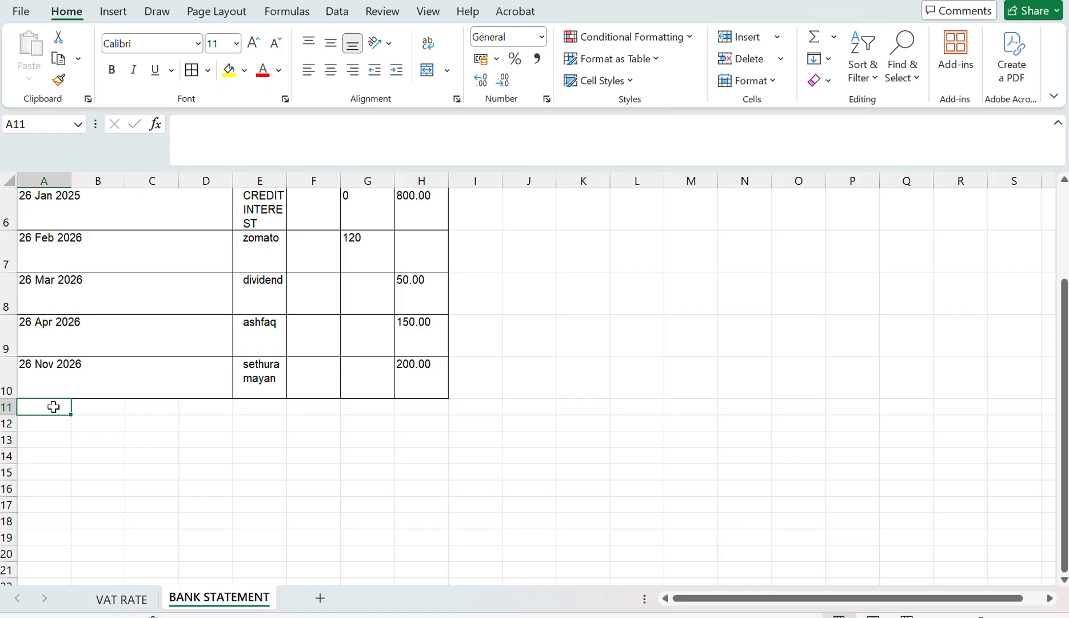
pyautogui.click(8, 335)
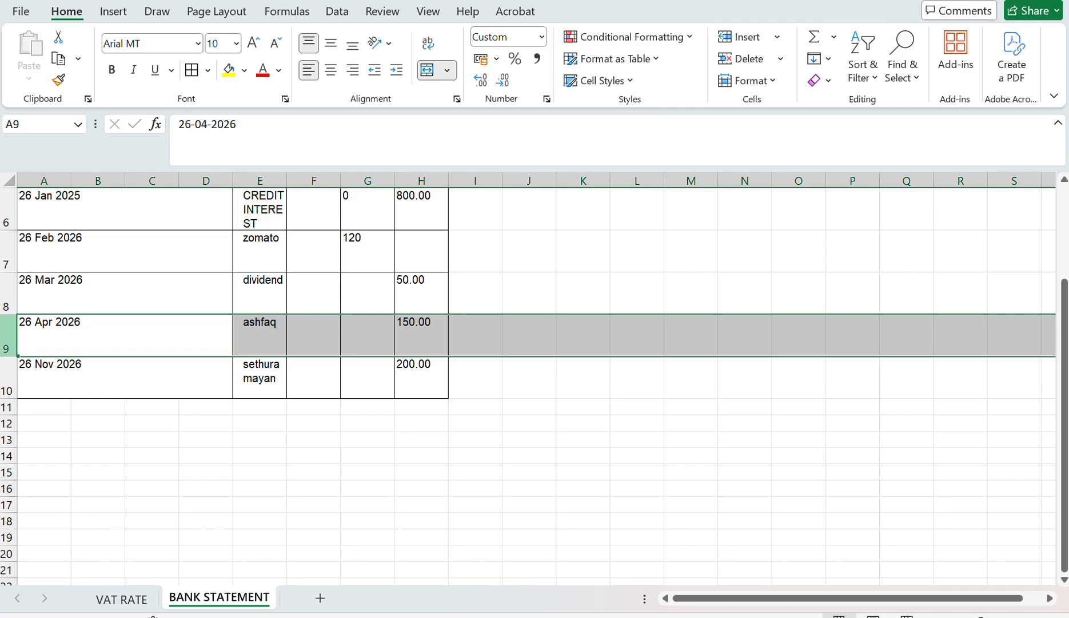
pyautogui.click(5, 329)
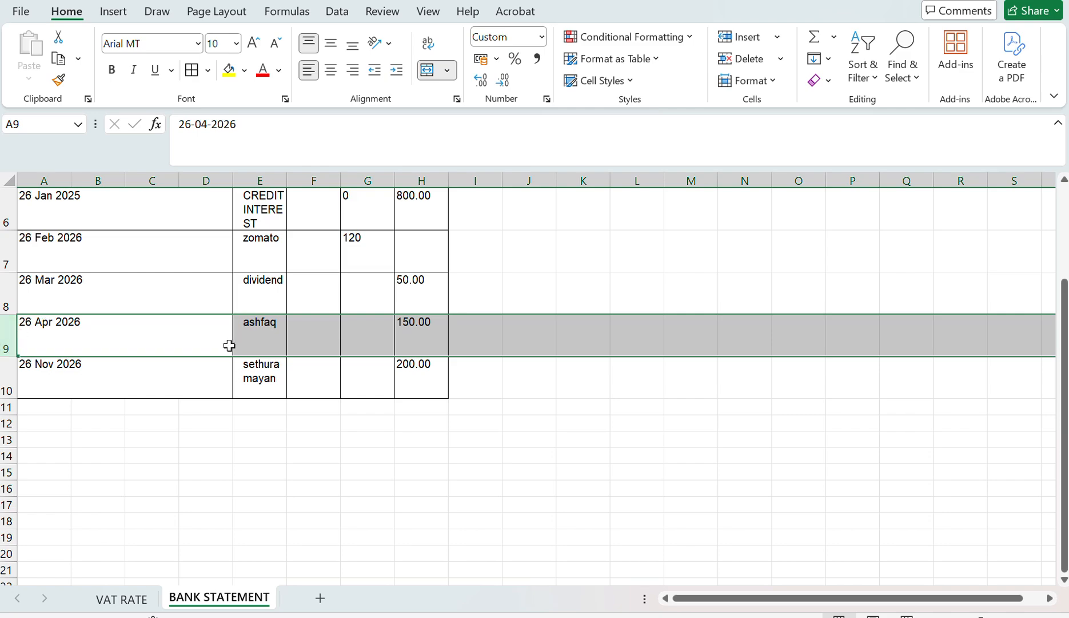
# - Enter the date 27 nov in A11 and clear the stray character from B11
pyautogui.click(20, 409)
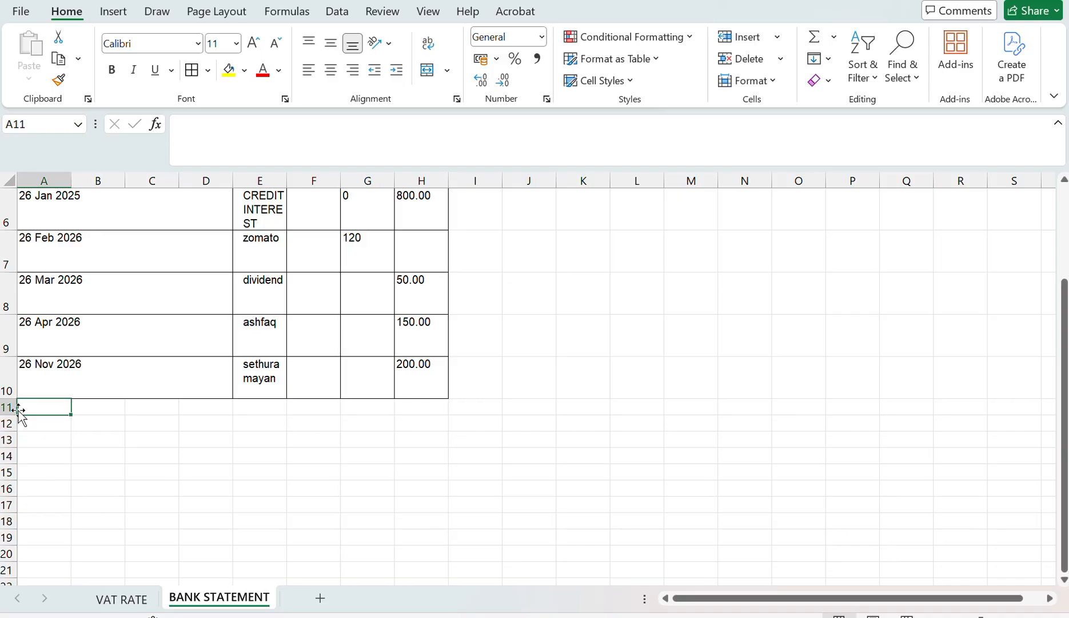
pyautogui.press('F2')
pyautogui.write('27 nov')
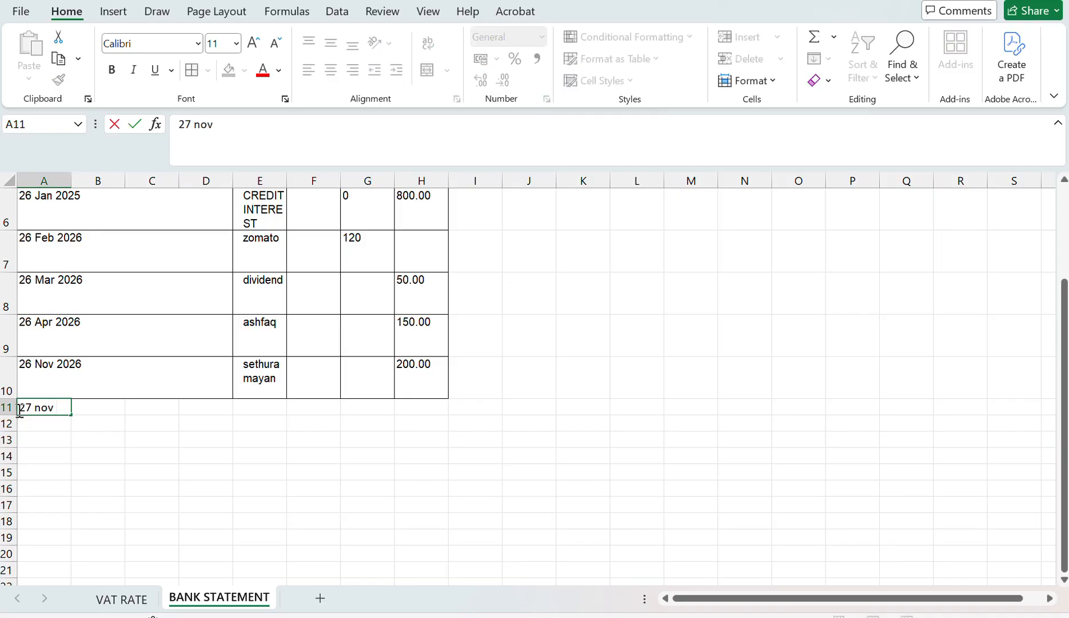
pyautogui.press('Tab')
pyautogui.write('`')
pyautogui.press('Tab')
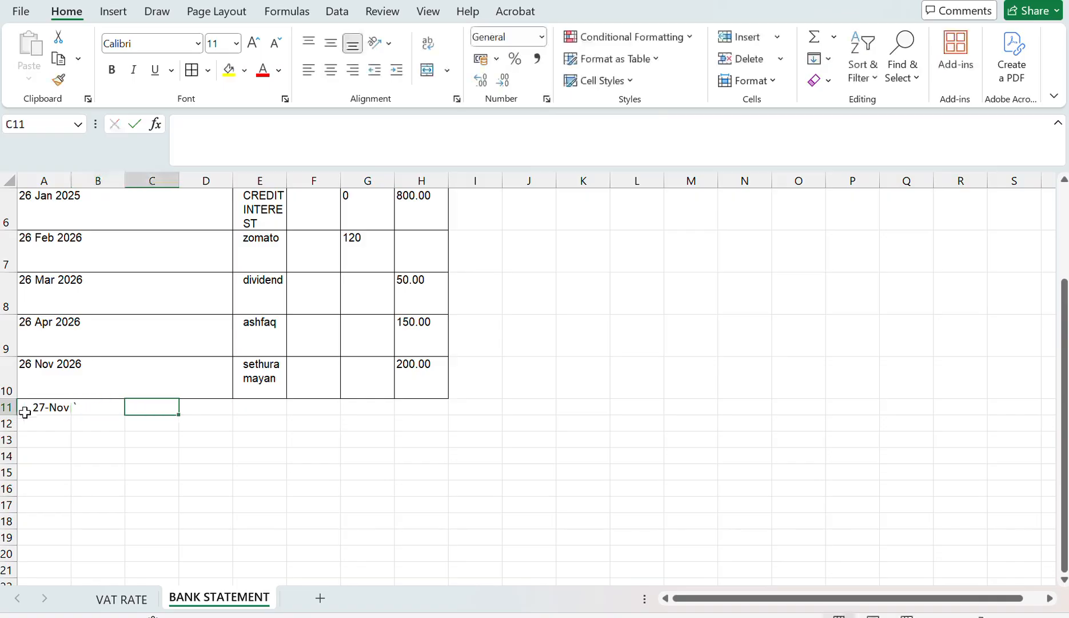
pyautogui.click(91, 408)
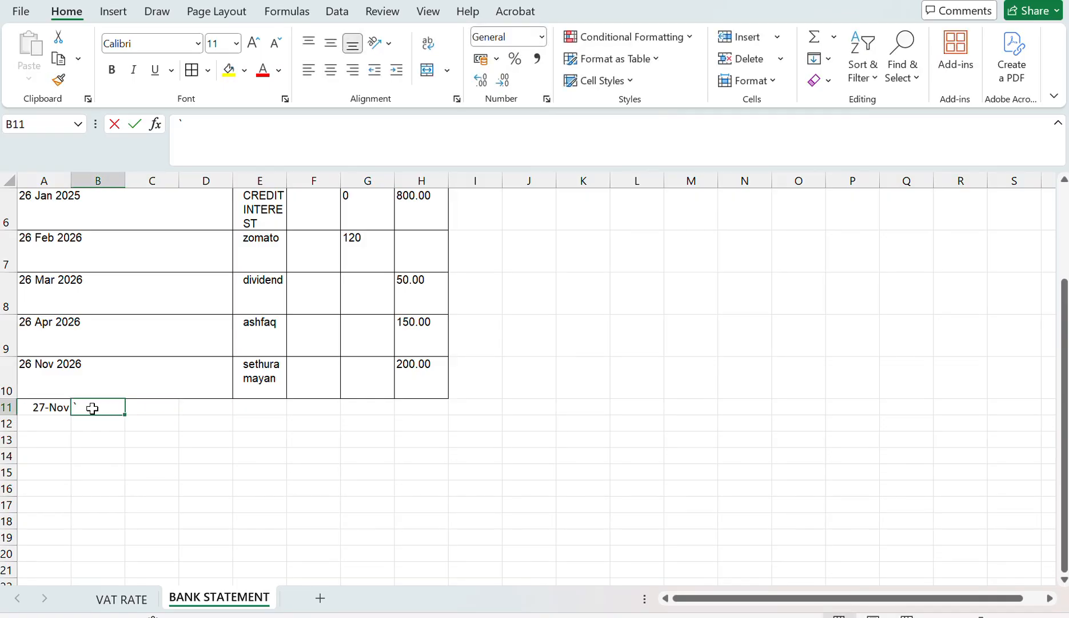
pyautogui.press('Delete')
# - Enter "bnk charge" as Details in E11 and 15 as the Debit amount in G11
pyautogui.press('Tab')
pyautogui.press('Tab')
pyautogui.press('Tab')
pyautogui.write('bnk')
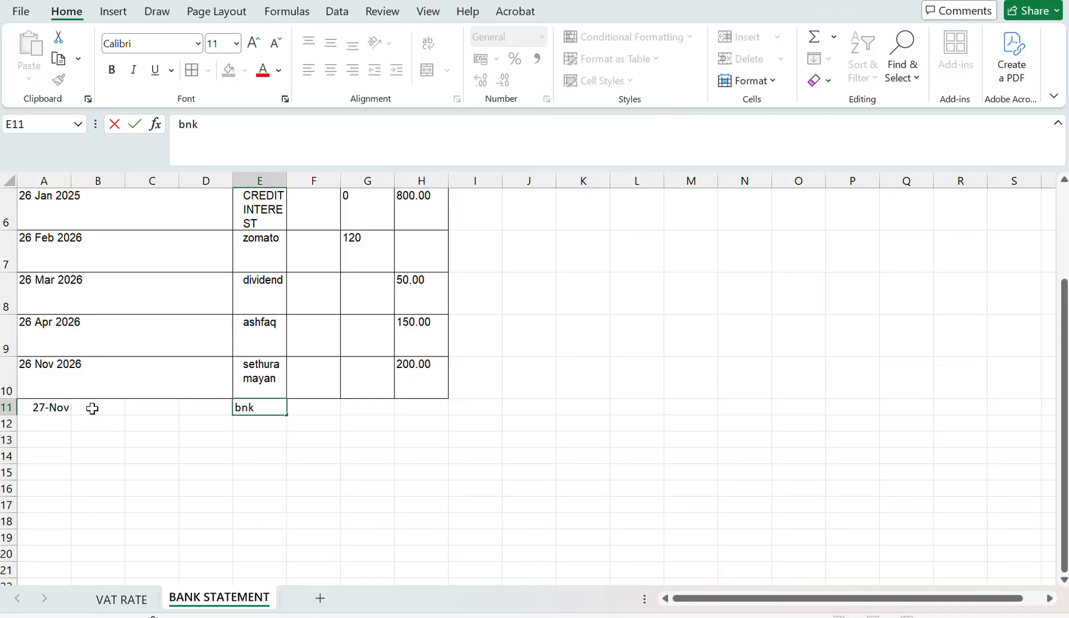
pyautogui.write(' charge')
pyautogui.press('Tab')
pyautogui.press('Tab')
pyautogui.press('Tab')
pyautogui.press('Left')
pyautogui.press('F2')
pyautogui.write('15')
pyautogui.press('Return')
# - Enter the date 21 jan in A12 below the 27-Nov transaction
pyautogui.press('Left')
pyautogui.press('Left')
pyautogui.press('Left')
pyautogui.press('Left')
pyautogui.press('Left')
pyautogui.press('Left')
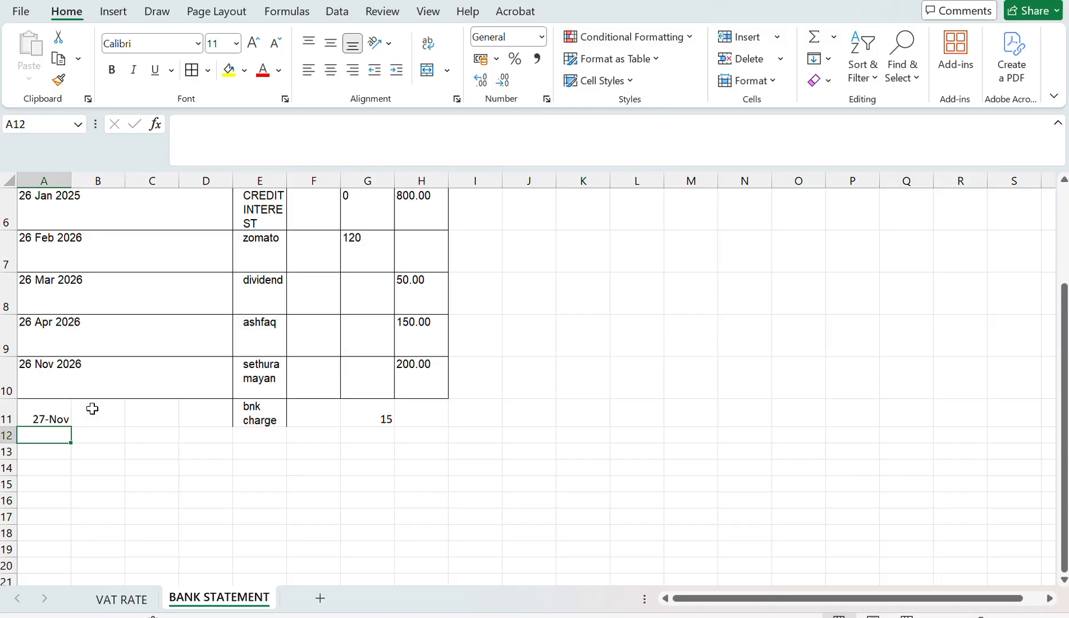
pyautogui.write('21 jan')
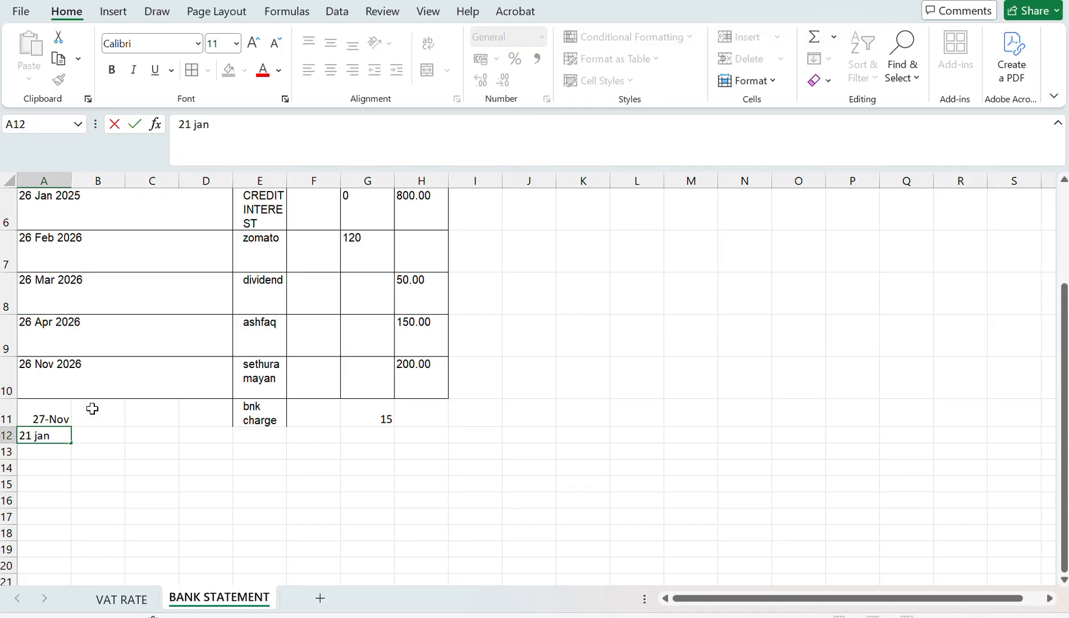
# - Enter "bnk charge" as Details in E12 and 10 as the Debit amount in G12
pyautogui.press('Tab')
pyautogui.press('Tab')
pyautogui.press('Tab')
pyautogui.press('Tab')
pyautogui.write('bnk')
pyautogui.press('Tab')
pyautogui.press('Tab')
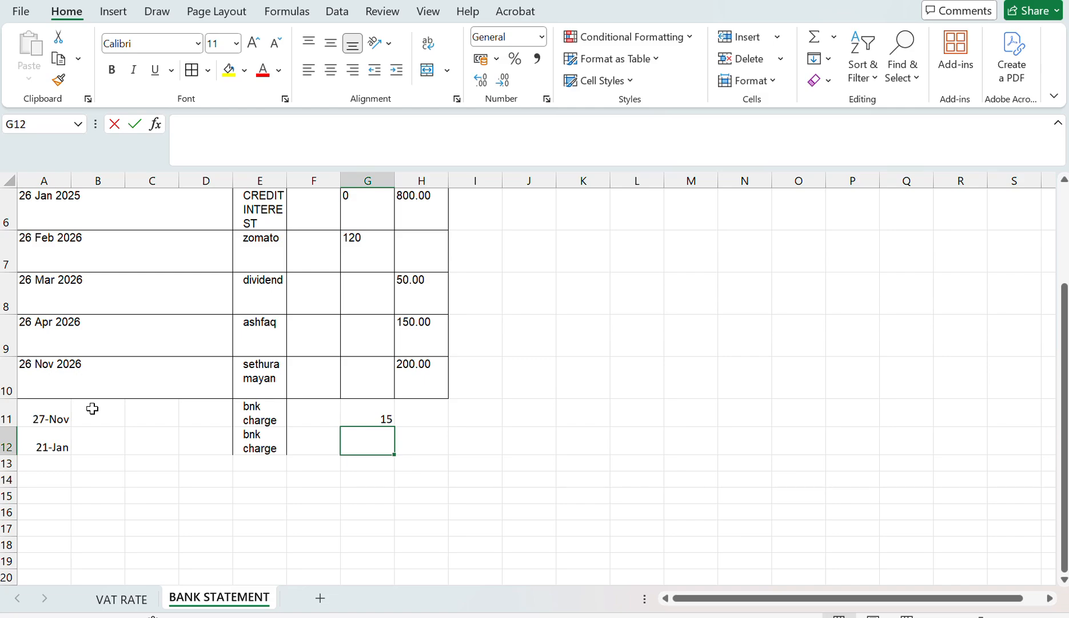
pyautogui.write('10')
pyautogui.press('Return')
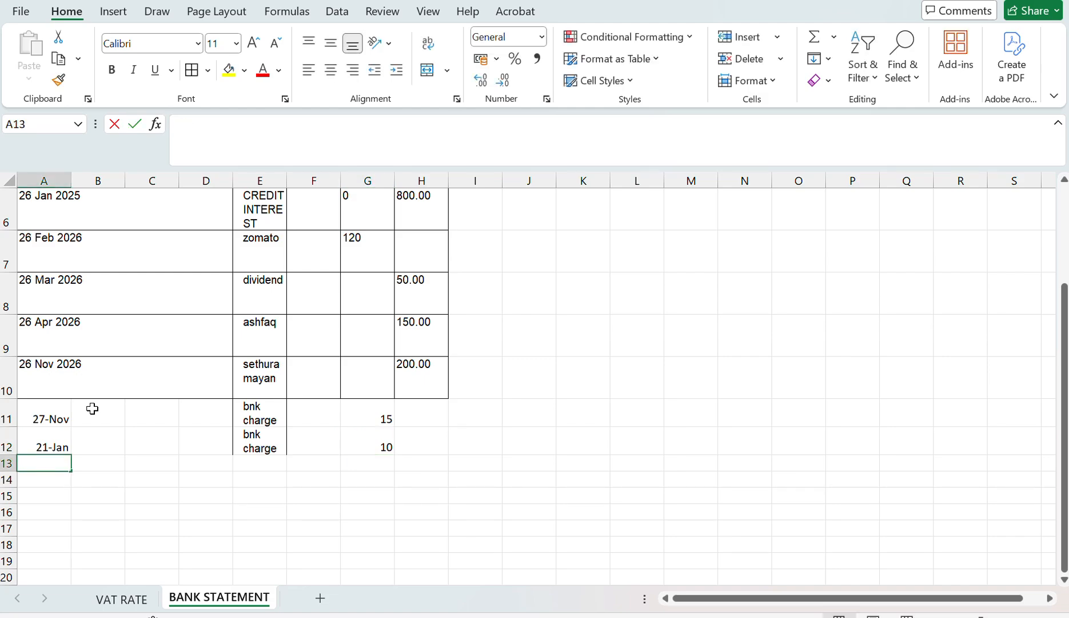
# - Add a transaction in row 13 dated 26 feb with Details "bnk charge" and a Debit amount of 23
pyautogui.write('26 feb')
pyautogui.press('Tab')
pyautogui.press('Tab')
pyautogui.press('Tab')
pyautogui.press('Tab')
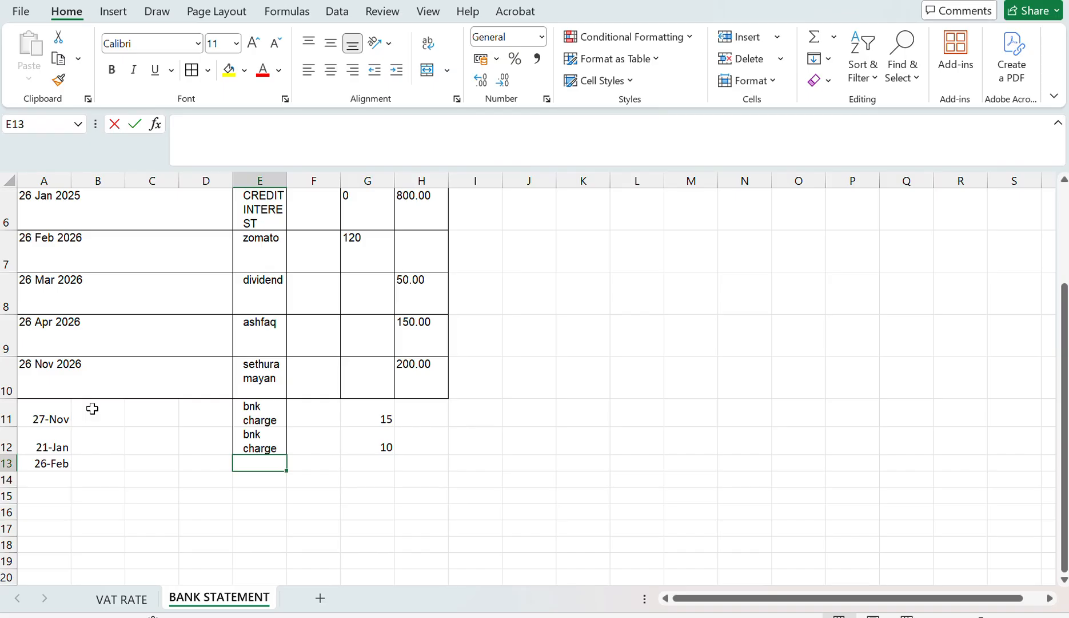
pyautogui.write('bnk charge')
pyautogui.press('Tab')
pyautogui.press('Tab')
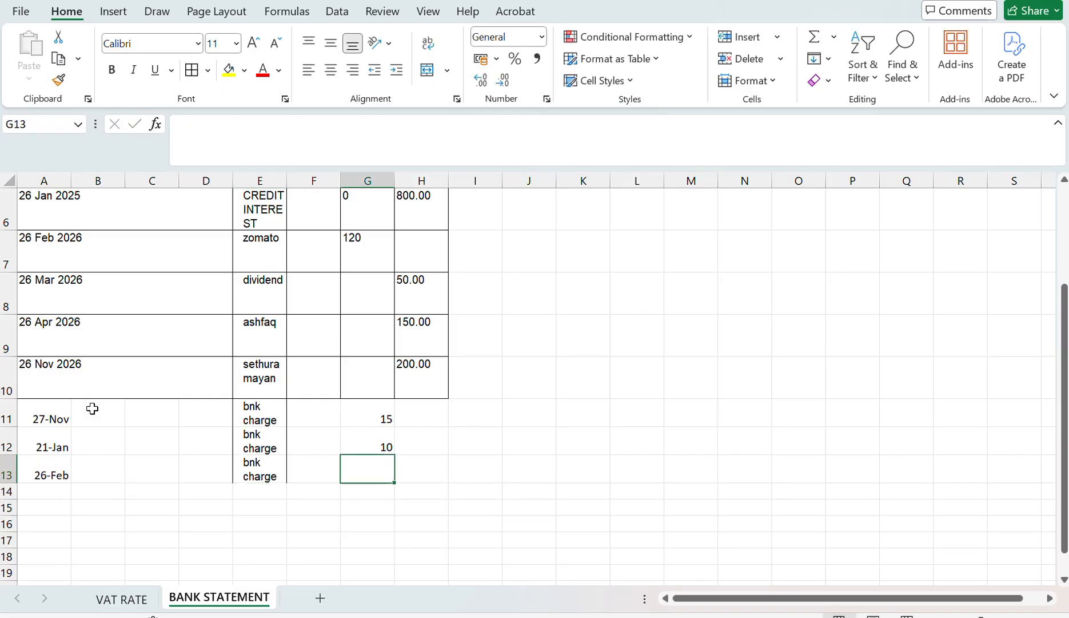
pyautogui.write('23')
pyautogui.hotkey('ctrl', 'Return')
# - Copy row 10 and paste only its formats onto the three new transactions in rows 11 to 13
pyautogui.press('Up')
pyautogui.press('Up')
pyautogui.press('Up')
pyautogui.press('Up')
pyautogui.press('Down')
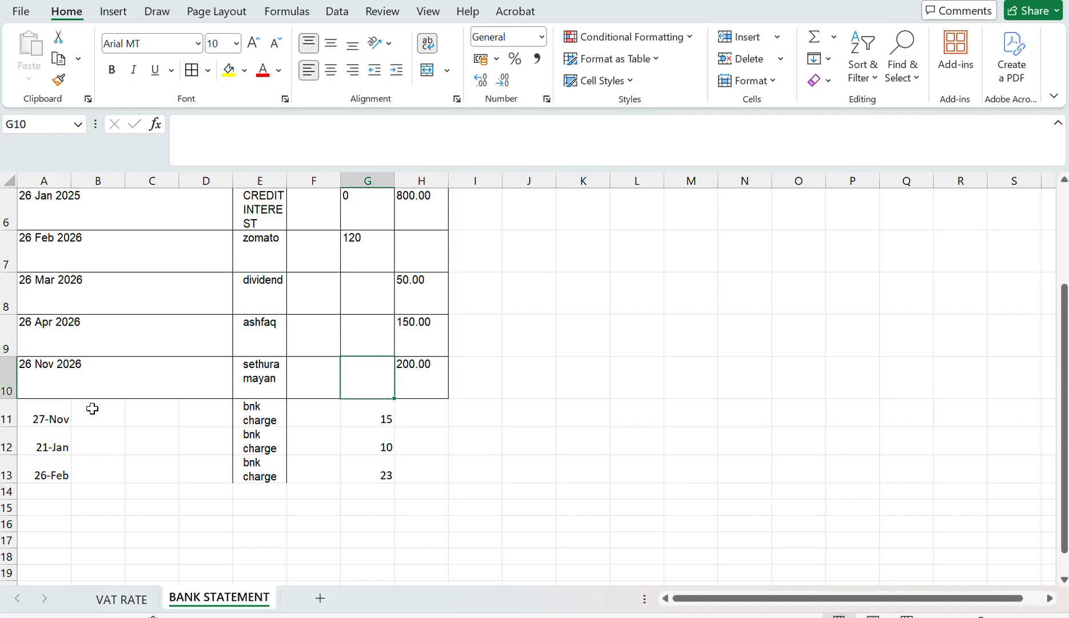
pyautogui.hotkey('shift', 'space')
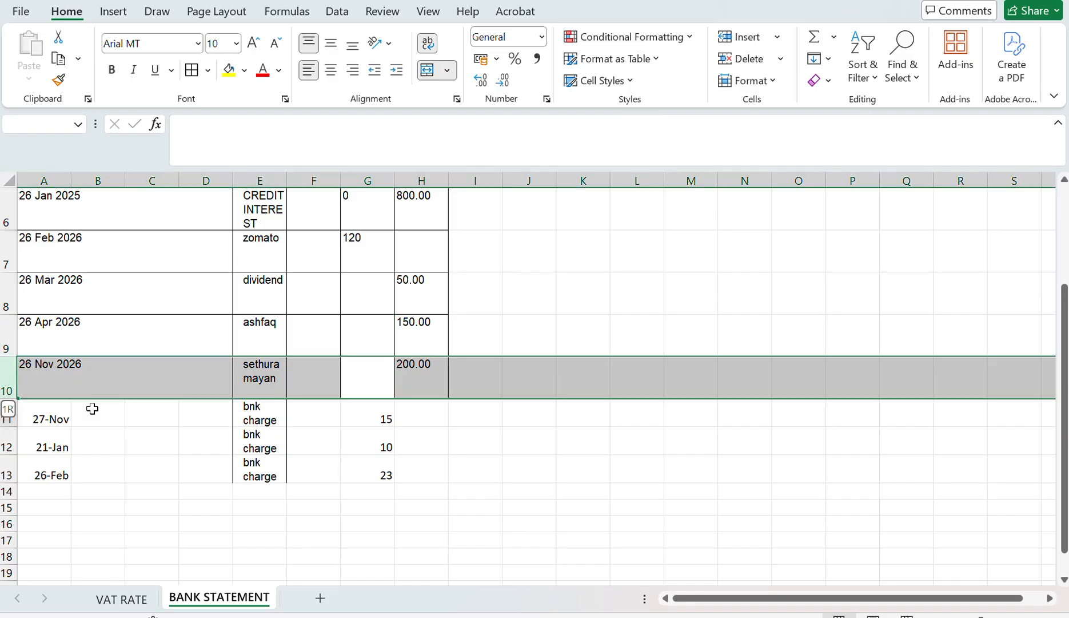
pyautogui.hotkey('ctrl', 'c')
pyautogui.press('Down')
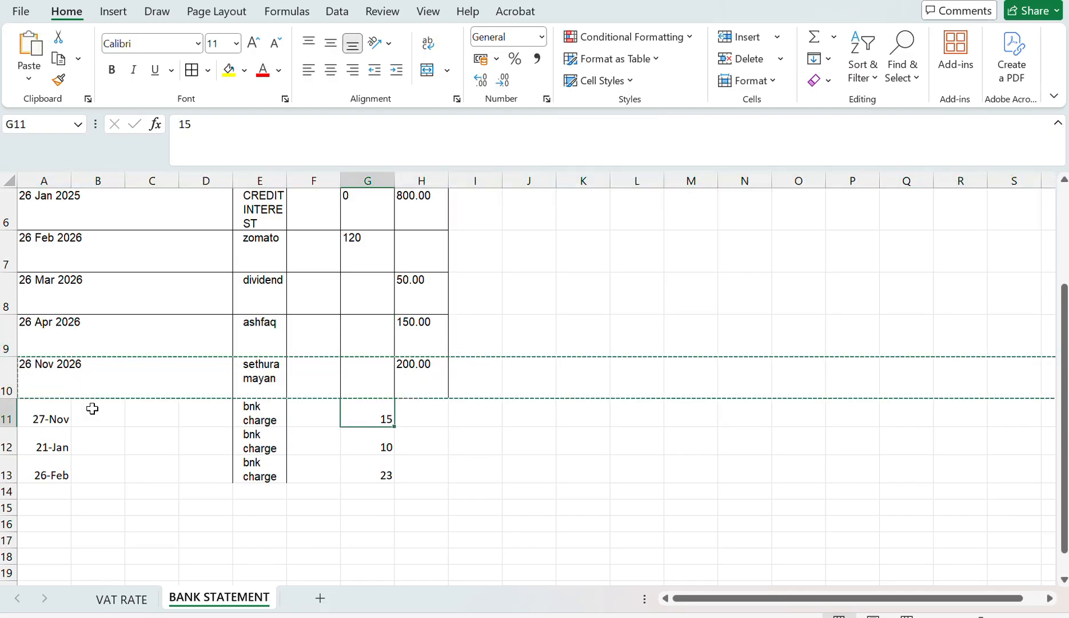
pyautogui.hotkey('shift', 'space')
pyautogui.hotkey('shift', 'Down')
pyautogui.hotkey('shift', 'Down')
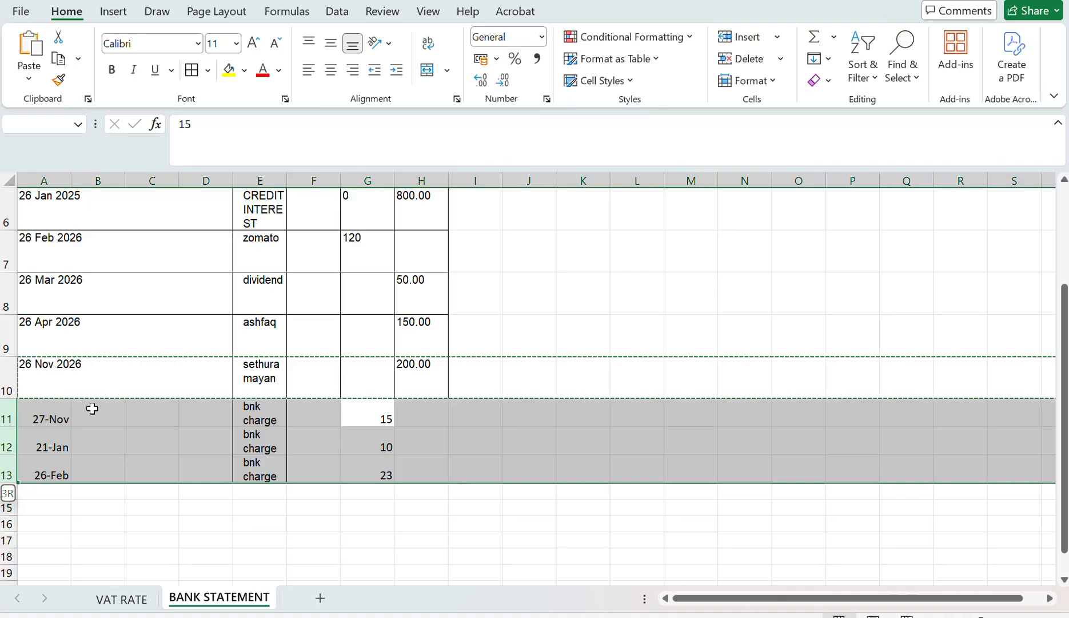
pyautogui.hotkey('ctrl', 'alt', 'v')
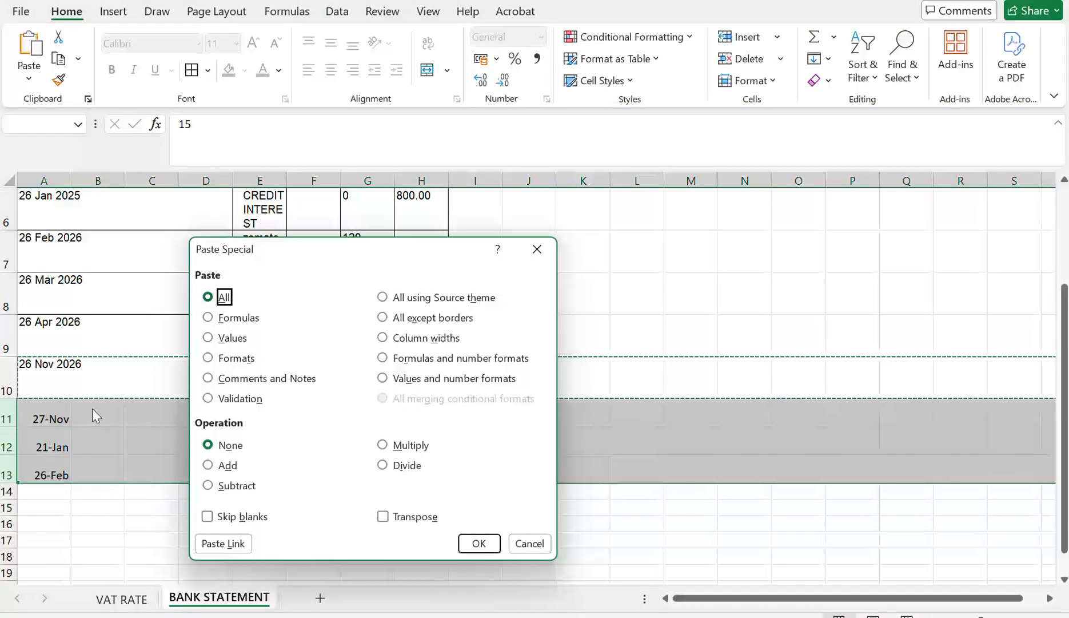
pyautogui.press('Down')
pyautogui.press('Down')
pyautogui.press('Down')
pyautogui.press('Return')
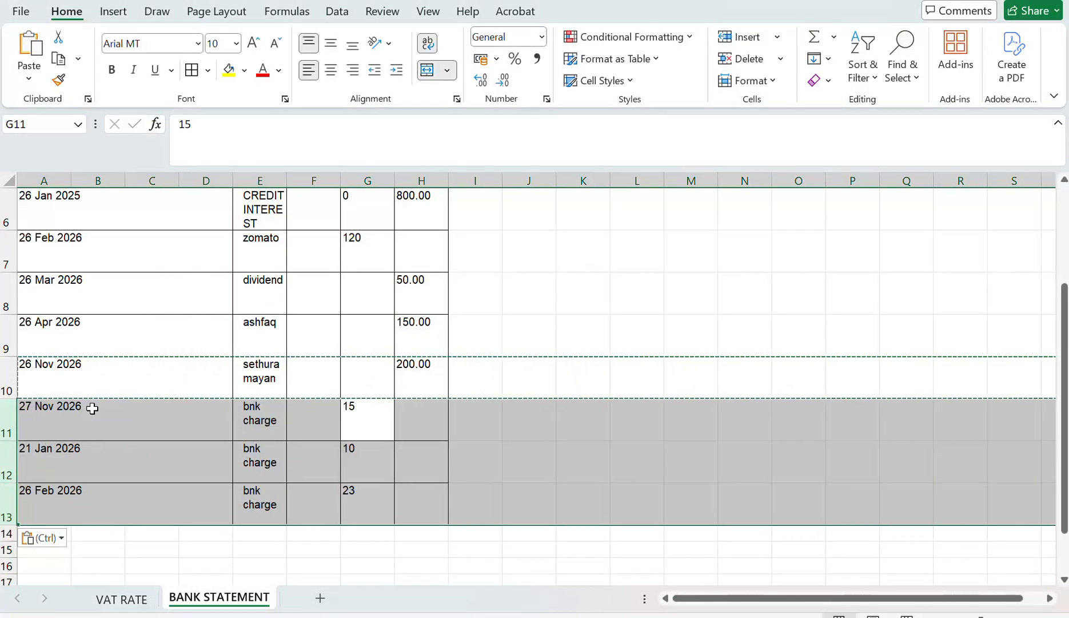
# - Review the bank statement table from the header row to row 13, checking the years in the Date column
pyautogui.click(525, 435)
pyautogui.doubleClick(525, 436)
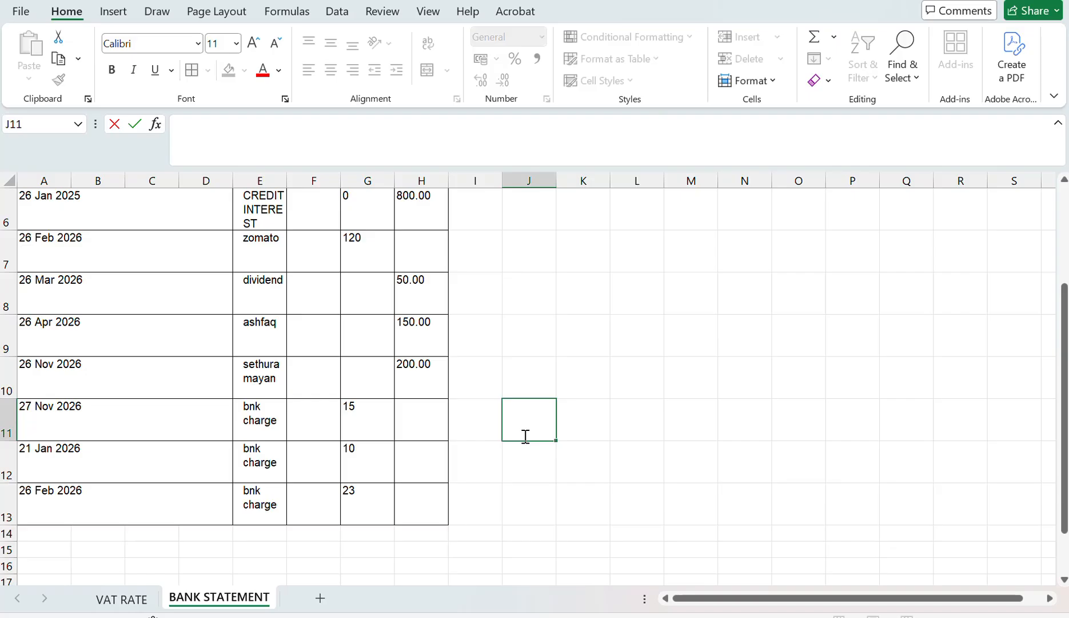
pyautogui.scroll(2, 524, 436)
pyautogui.scroll(-2, 524, 436)
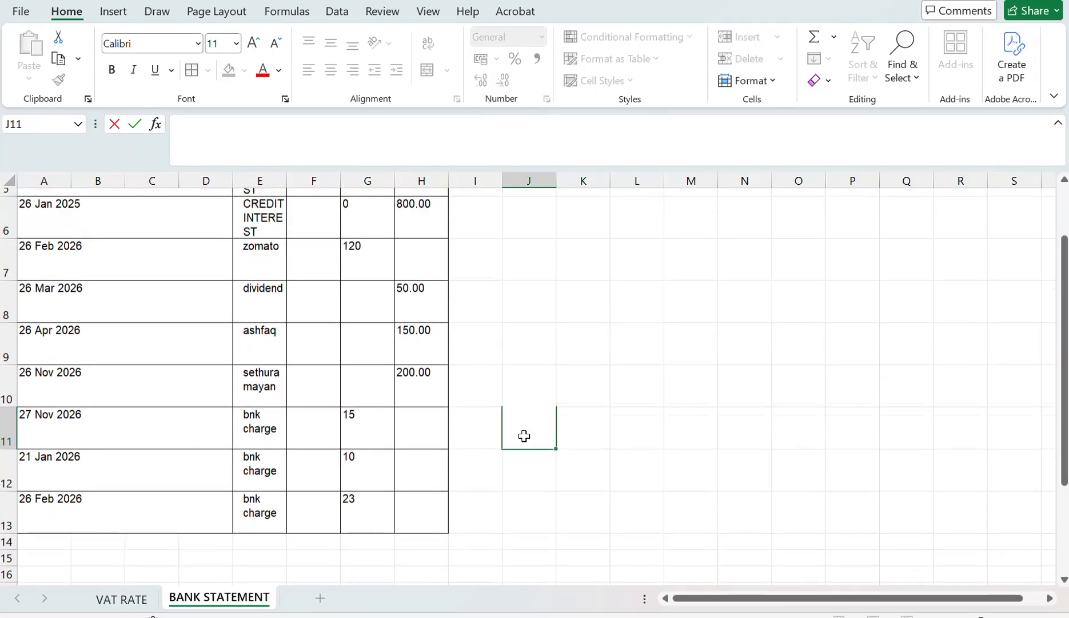
pyautogui.scroll(2, 524, 436)
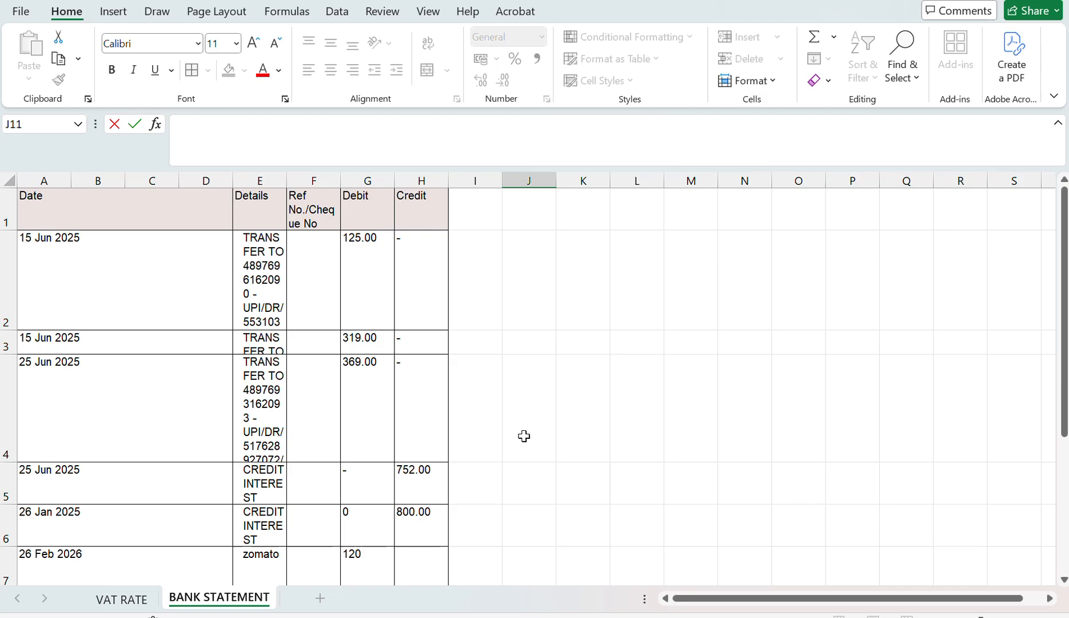
pyautogui.click(189, 210)
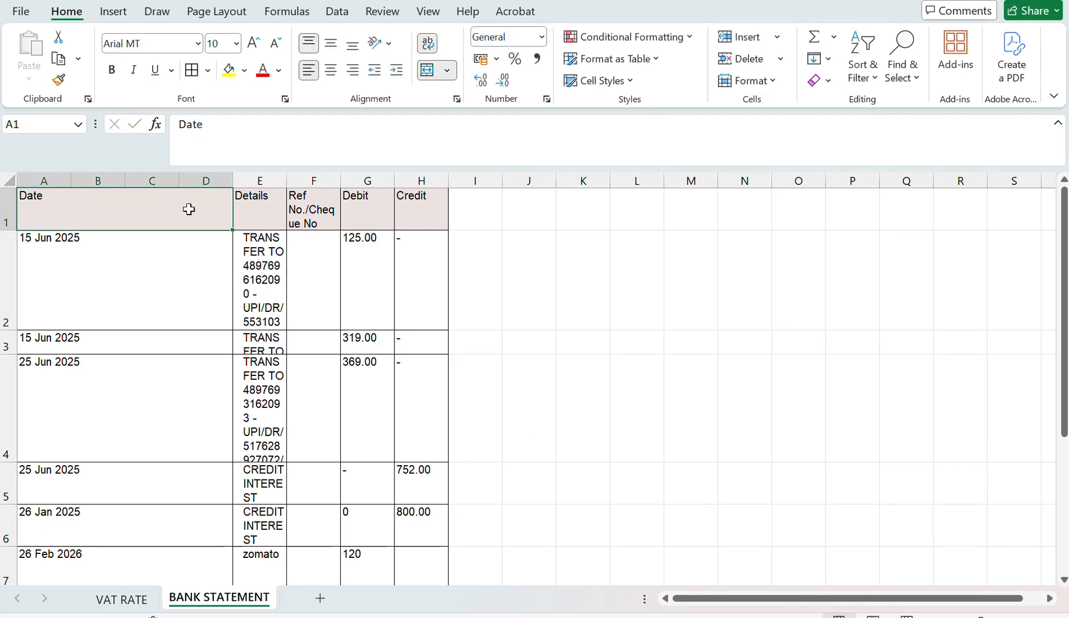
pyautogui.scroll(-3, 147, 359)
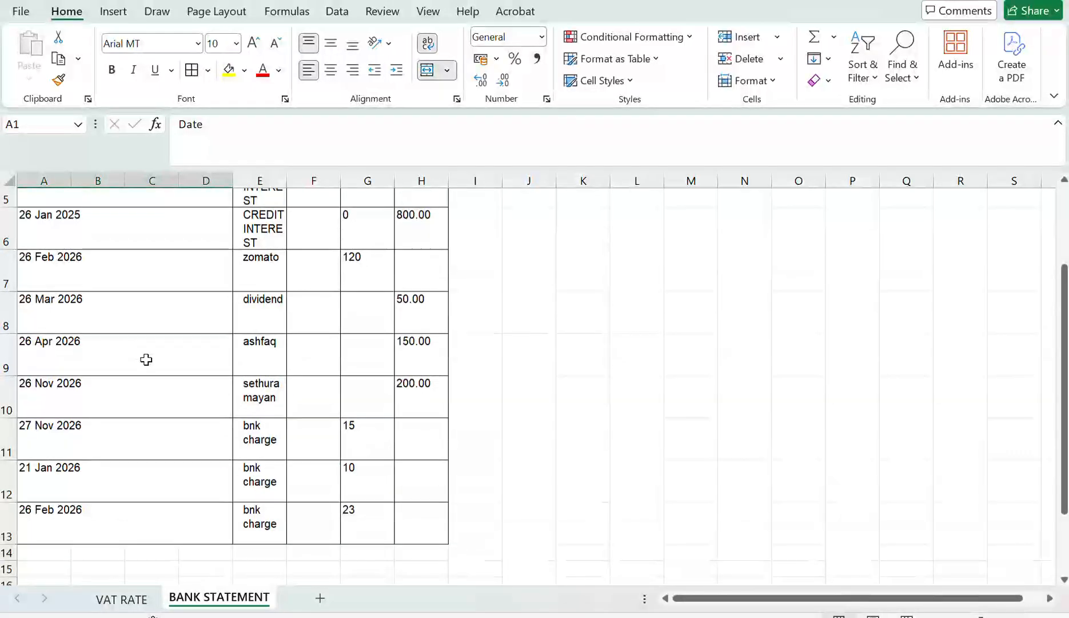
pyautogui.scroll(-1, 146, 359)
pyautogui.scroll(1, 142, 316)
pyautogui.scroll(-1, 142, 316)
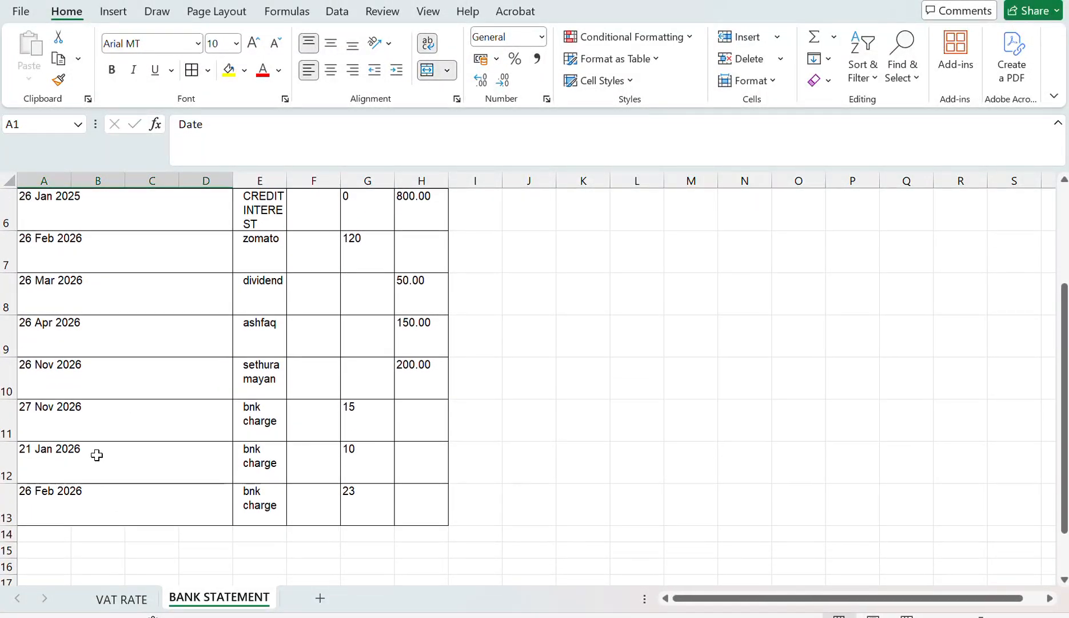
pyautogui.scroll(5, 97, 455)
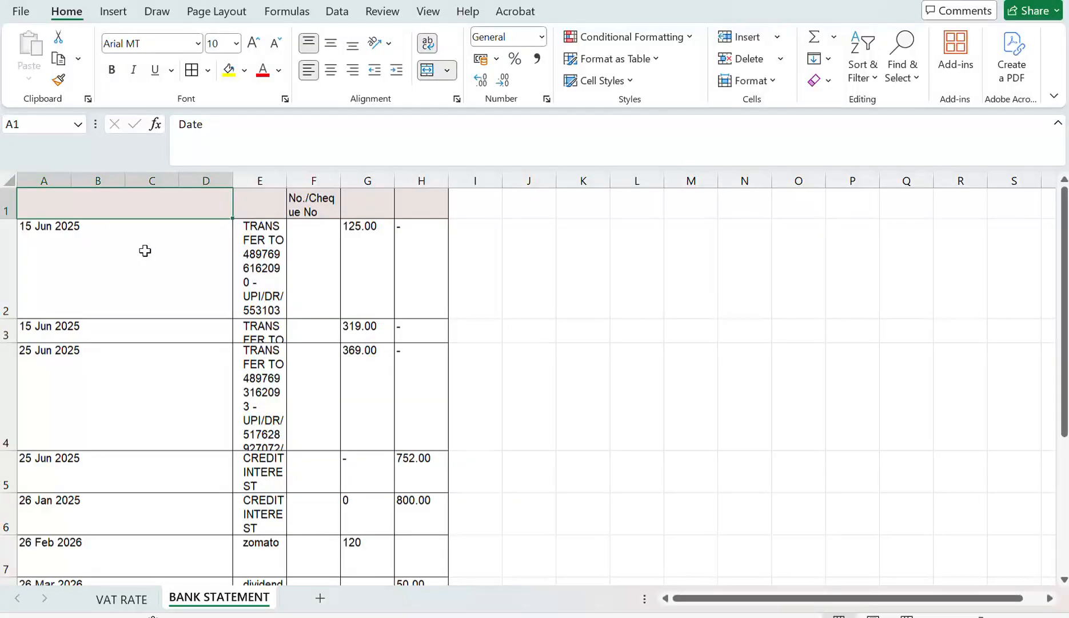
pyautogui.scroll(-4, 146, 250)
# - Change the dates of the zomato and dividend transactions in A7 and A8 to 26-02-2025 and 26-03-2025
pyautogui.click(127, 327)
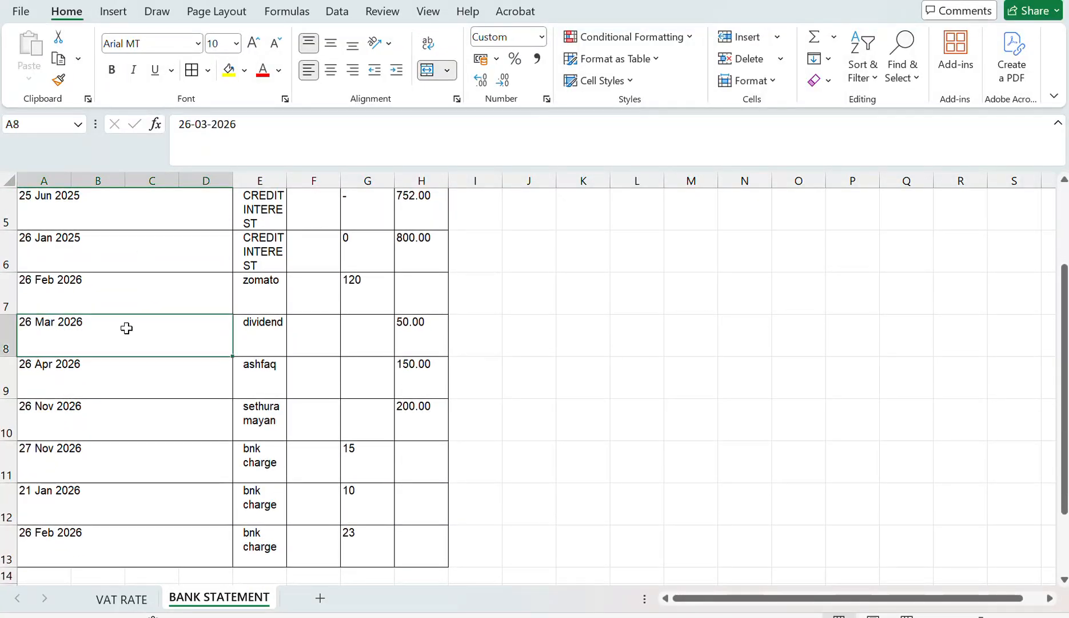
pyautogui.click(120, 294)
pyautogui.doubleClick(122, 293)
pyautogui.press('BackSpace')
pyautogui.write('5')
pyautogui.press('Return')
pyautogui.doubleClick(124, 322)
pyautogui.press('BackSpace')
pyautogui.write('5')
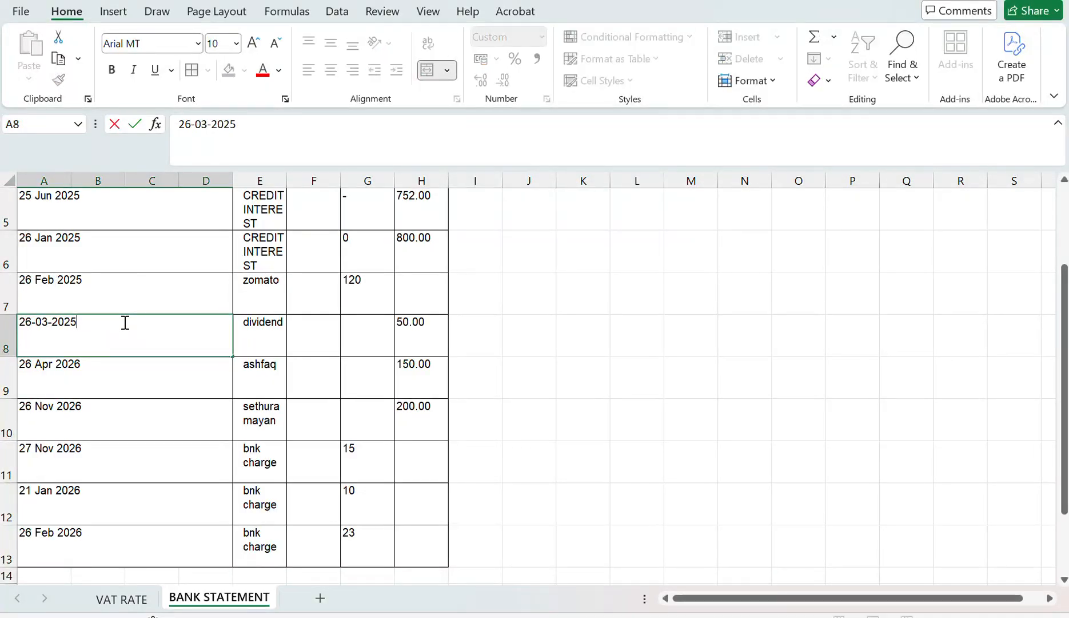
pyautogui.press('Return')
# - Change the dates in A9 and A10 to 26-04-2025 and 26-11-2025
pyautogui.doubleClick(127, 382)
pyautogui.press('BackSpace')
pyautogui.write('5')
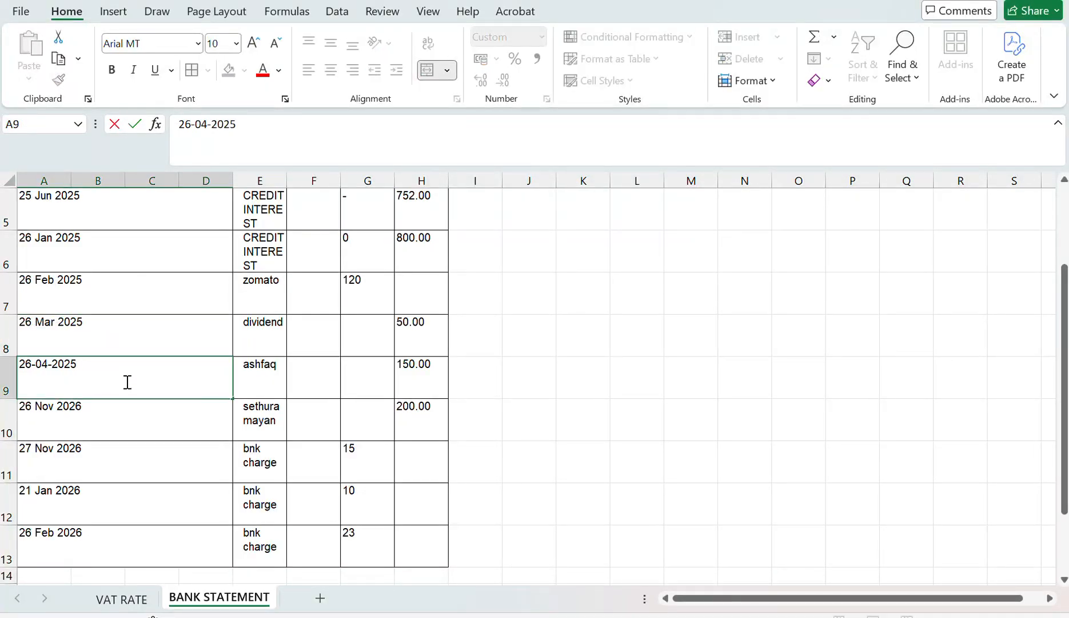
pyautogui.press('Return')
pyautogui.doubleClick(133, 409)
pyautogui.press('BackSpace')
pyautogui.write('5')
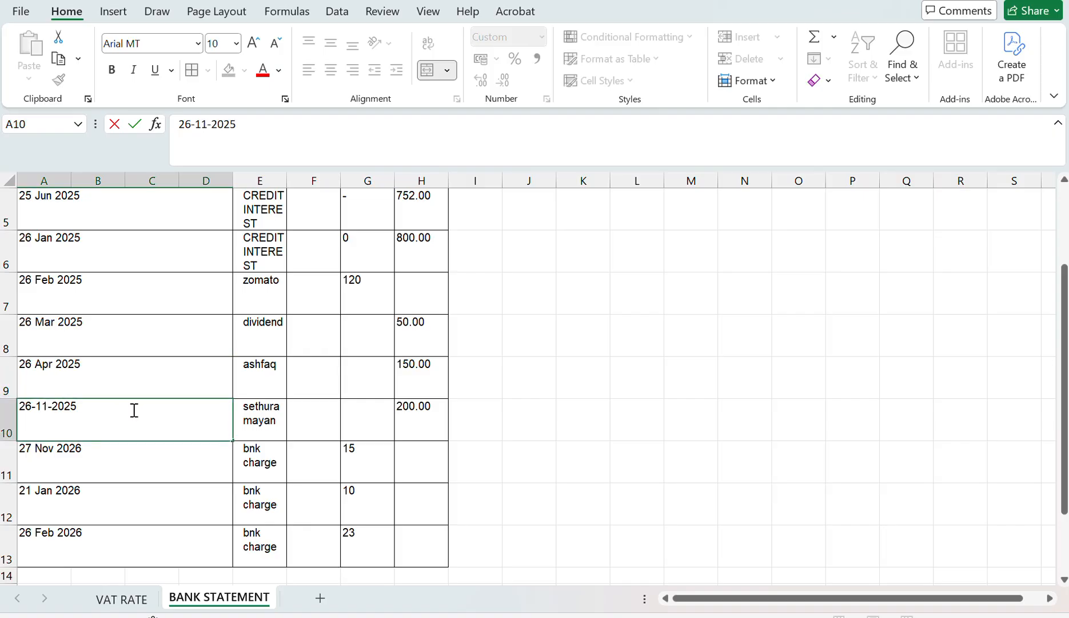
pyautogui.press('Return')
# - Change the dates of the first two bnk charge transactions in A11 and A12 to 27-11-2025 and 21-01-2025
pyautogui.doubleClick(137, 454)
pyautogui.press('BackSpace')
pyautogui.write('5')
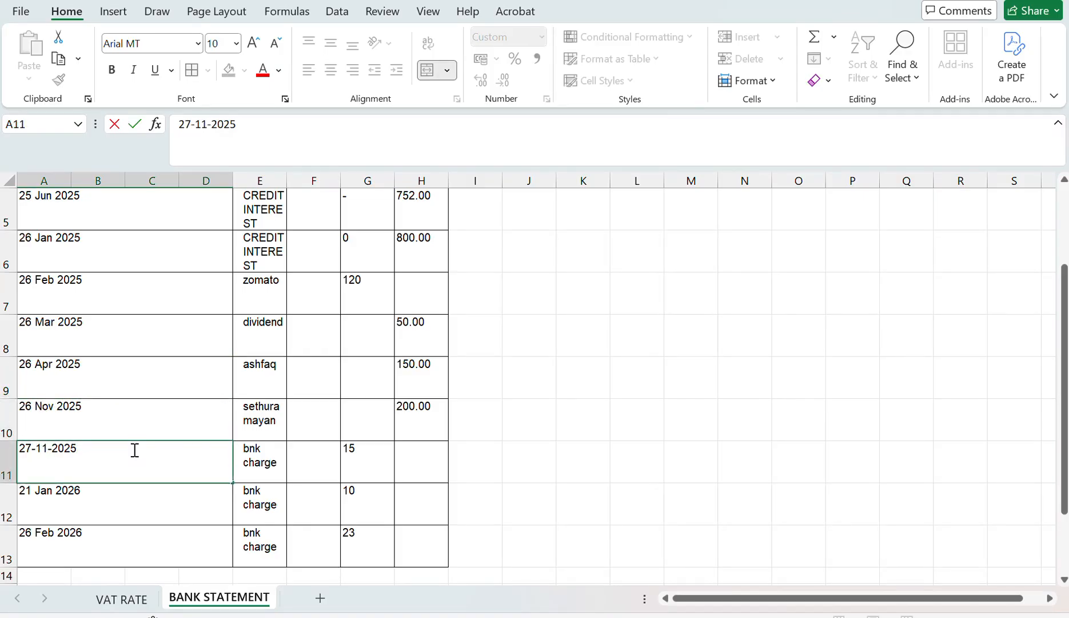
pyautogui.press('Return')
pyautogui.doubleClick(138, 496)
pyautogui.press('BackSpace')
pyautogui.write('5')
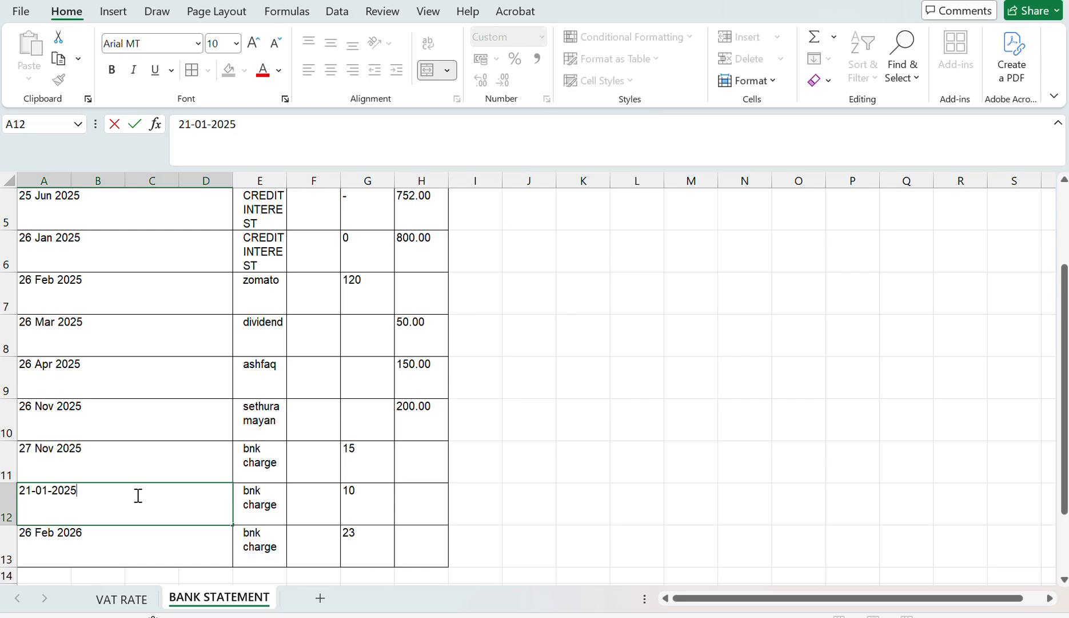
pyautogui.press('Return')
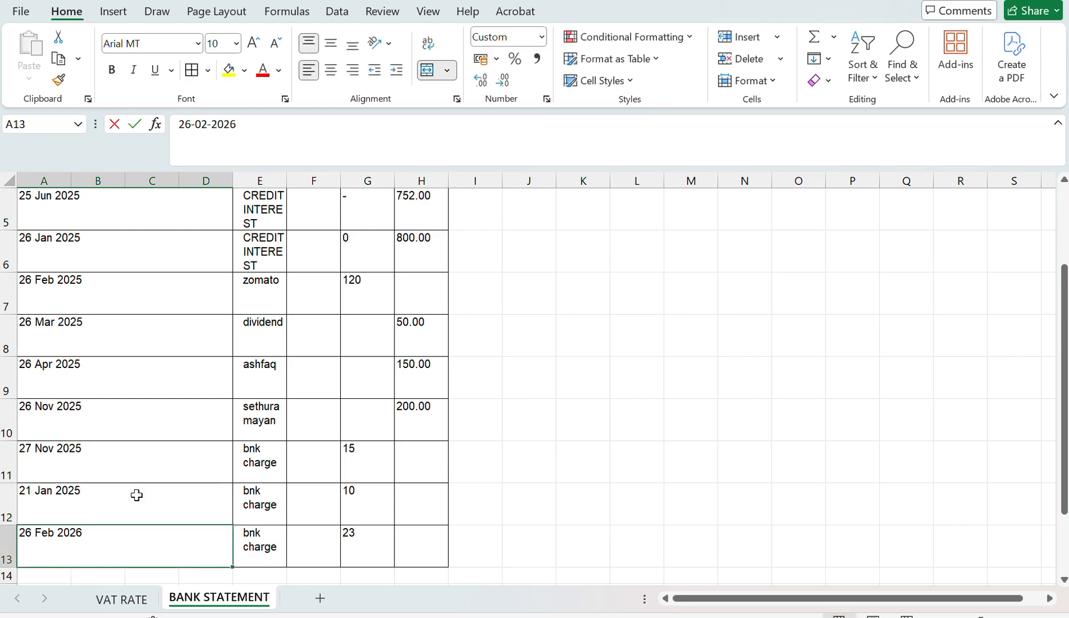
# - Change the date of the last bnk charge transaction in A13 to 26-02-2025
pyautogui.press('F2')
pyautogui.press('BackSpace')
pyautogui.write('5')
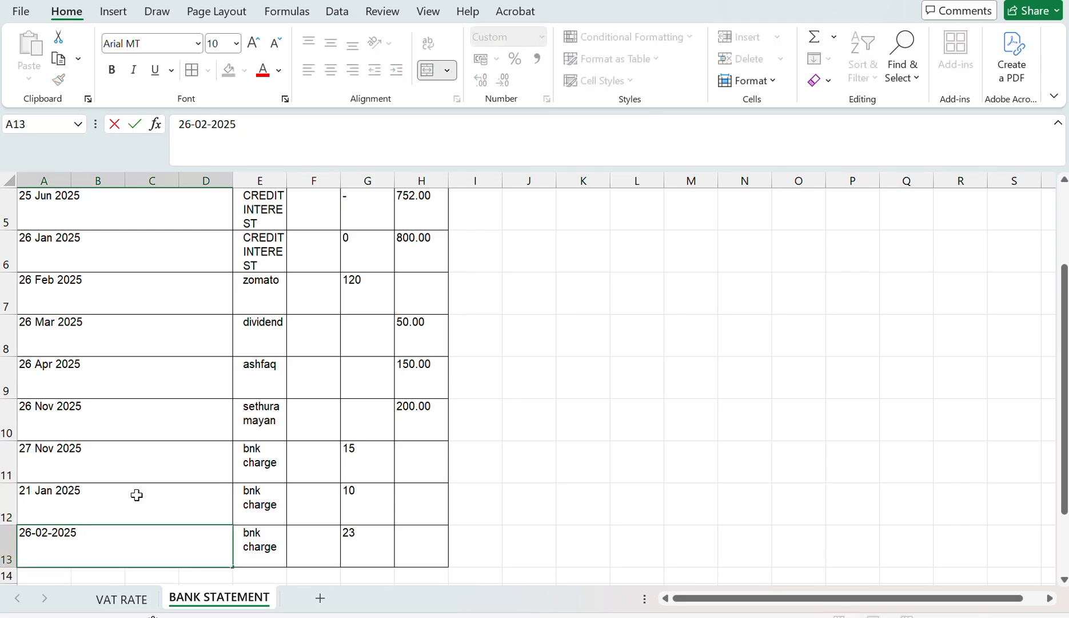
pyautogui.press('Return')
# - Go through the Date column cell by cell to check the dates, ending on the Date header in A1
pyautogui.press('Up')
pyautogui.press('Up')
pyautogui.press('Up')
pyautogui.press('Up')
pyautogui.press('Up')
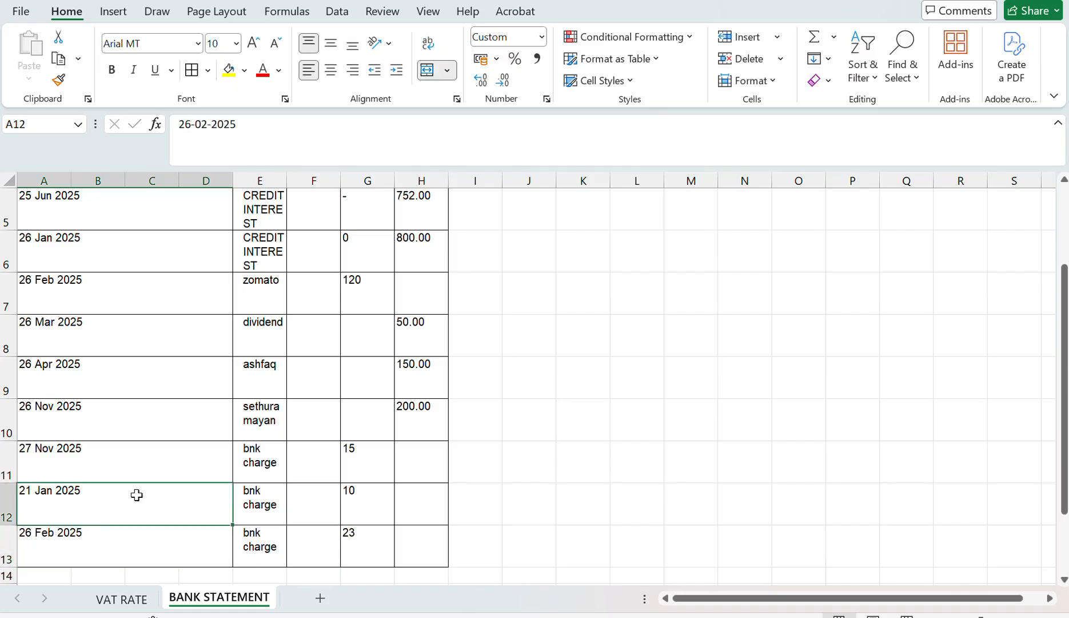
pyautogui.press('Up')
pyautogui.press('Up')
pyautogui.press('Up')
pyautogui.press('Up')
pyautogui.press('Up')
pyautogui.press('Up')
pyautogui.press('Up')
pyautogui.press('Up')
pyautogui.press('Down')
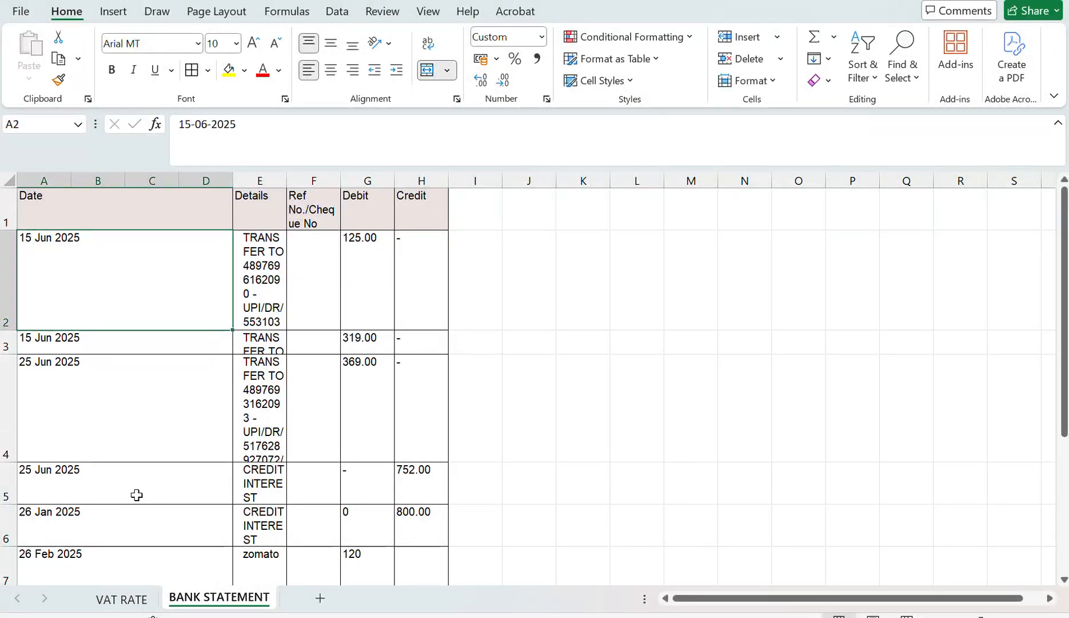
pyautogui.press('Down')
pyautogui.press('Down')
pyautogui.press('Down')
pyautogui.press('Down')
pyautogui.press('Down')
pyautogui.press('Down')
pyautogui.press('Down')
pyautogui.press('Down')
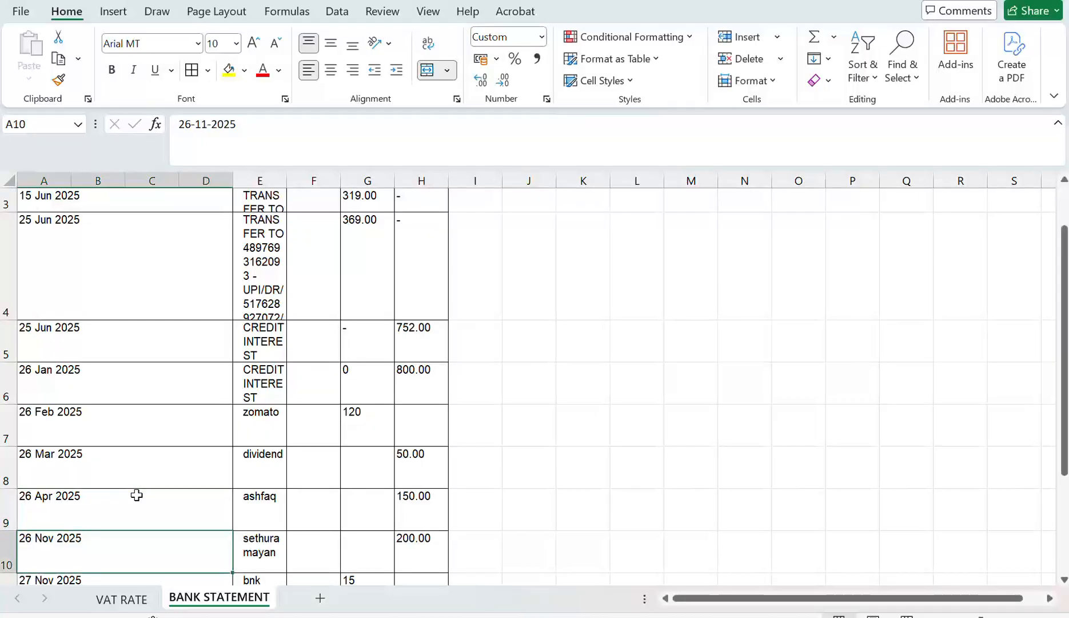
pyautogui.press('Up')
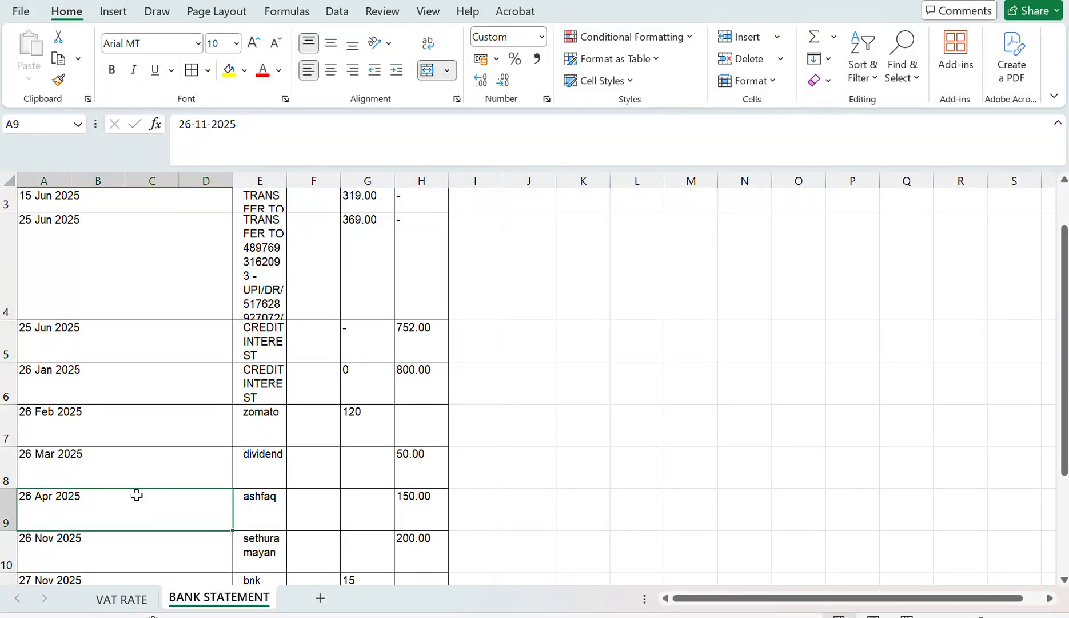
pyautogui.press('Up')
pyautogui.press('Up')
pyautogui.press('Up')
pyautogui.press('Up')
pyautogui.press('Up')
pyautogui.press('Up')
pyautogui.press('Up')
pyautogui.press('Up')
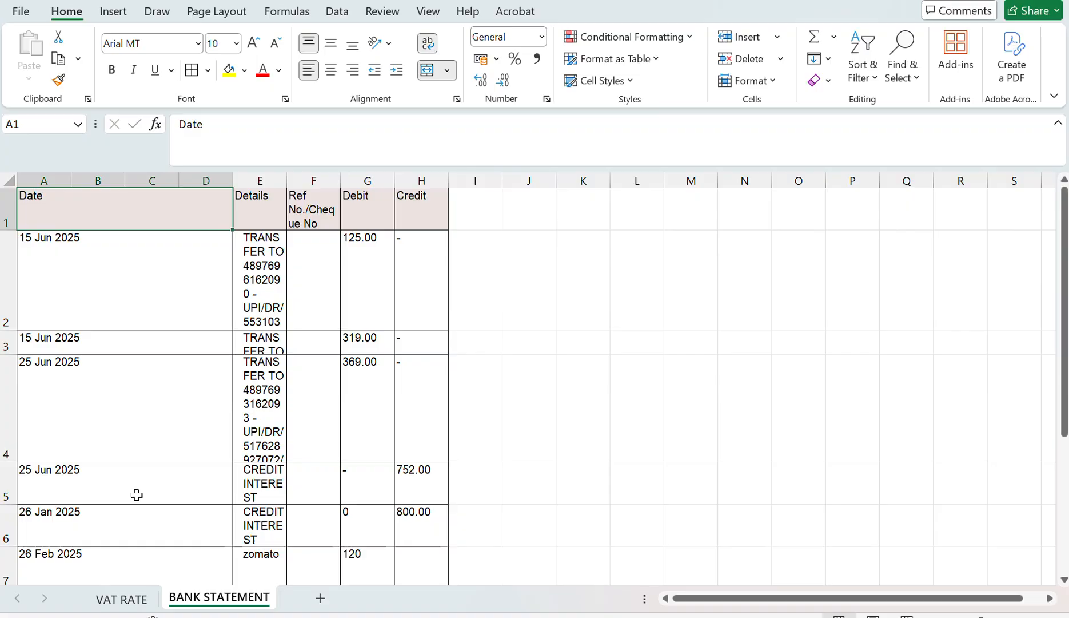
# - Select the whole statement table A1:H13 and turn on Filter for its header row
pyautogui.hotkey('shift', 'Right')
pyautogui.hotkey('shift', 'Right')
pyautogui.hotkey('shift', 'Right')
pyautogui.hotkey('shift', 'Right')
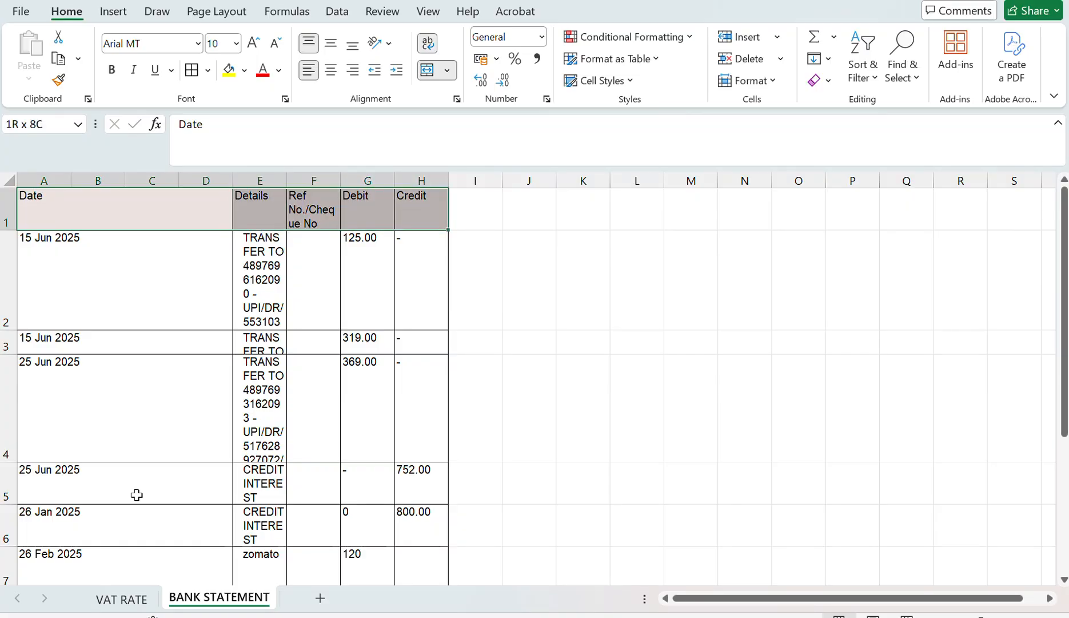
pyautogui.hotkey('ctrl', 'shift', 'Down')
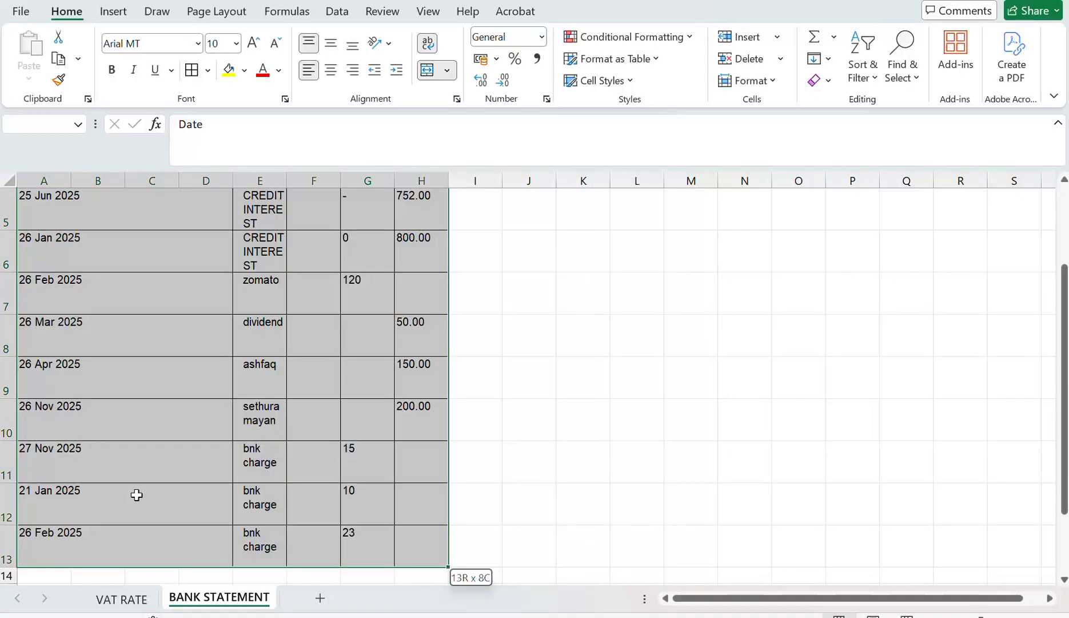
pyautogui.press('alt')
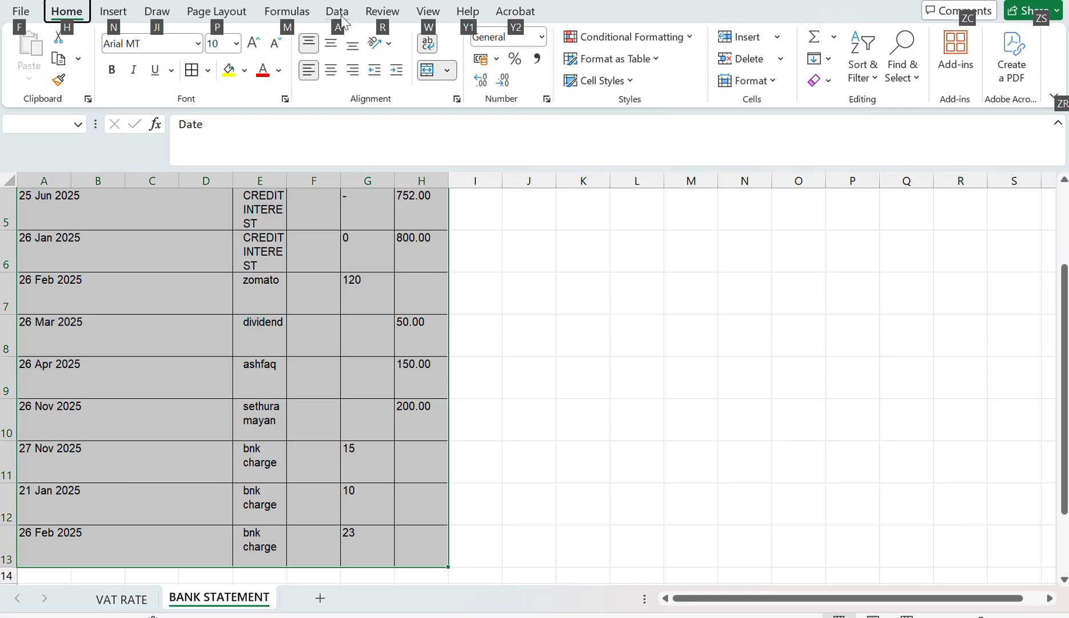
pyautogui.press('a')
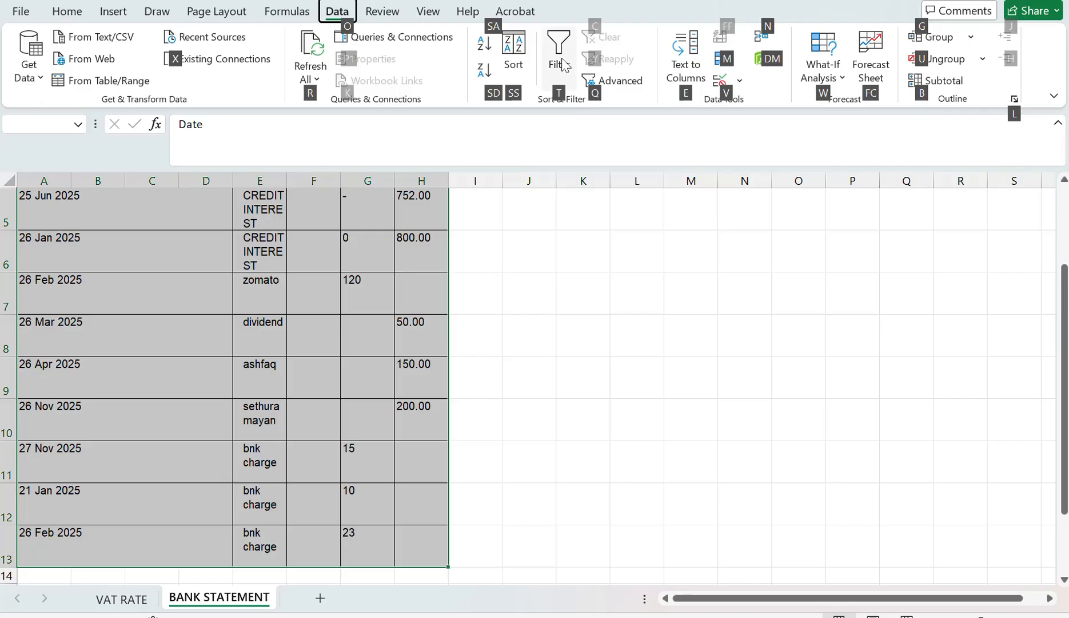
pyautogui.click(562, 62)
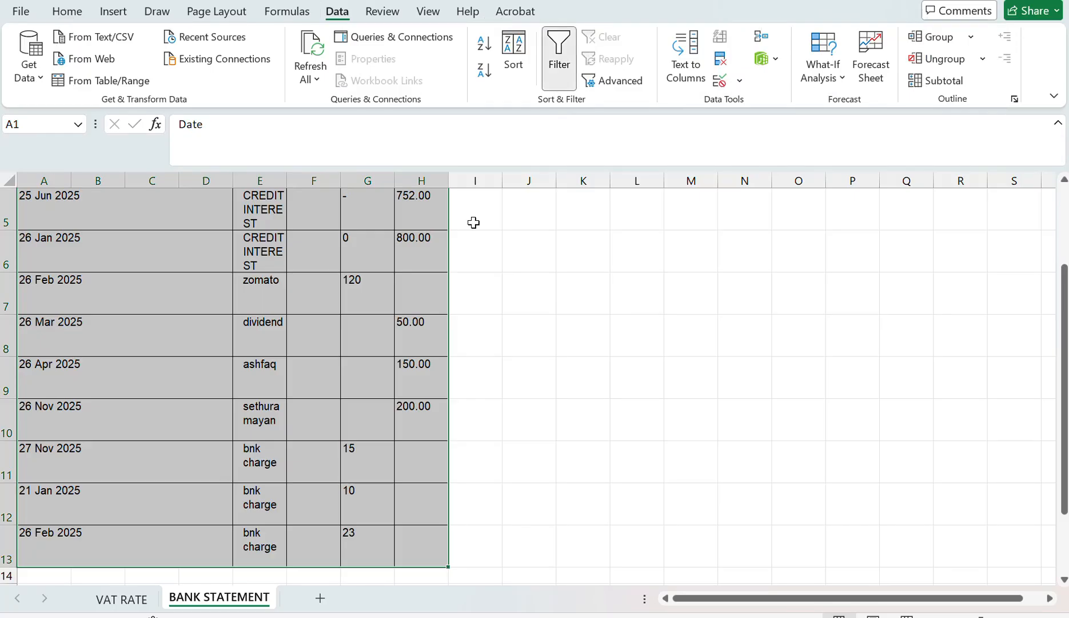
# - Examine the filter arrows across the header cells from Date to Credit
pyautogui.hotkey('ctrl', 'Home')
pyautogui.press('Right')
pyautogui.press('Right')
pyautogui.press('Right')
pyautogui.press('Left')
pyautogui.press('Left')
pyautogui.press('Left')
pyautogui.press('Right')
pyautogui.press('Right')
pyautogui.press('Right')
pyautogui.press('Right')
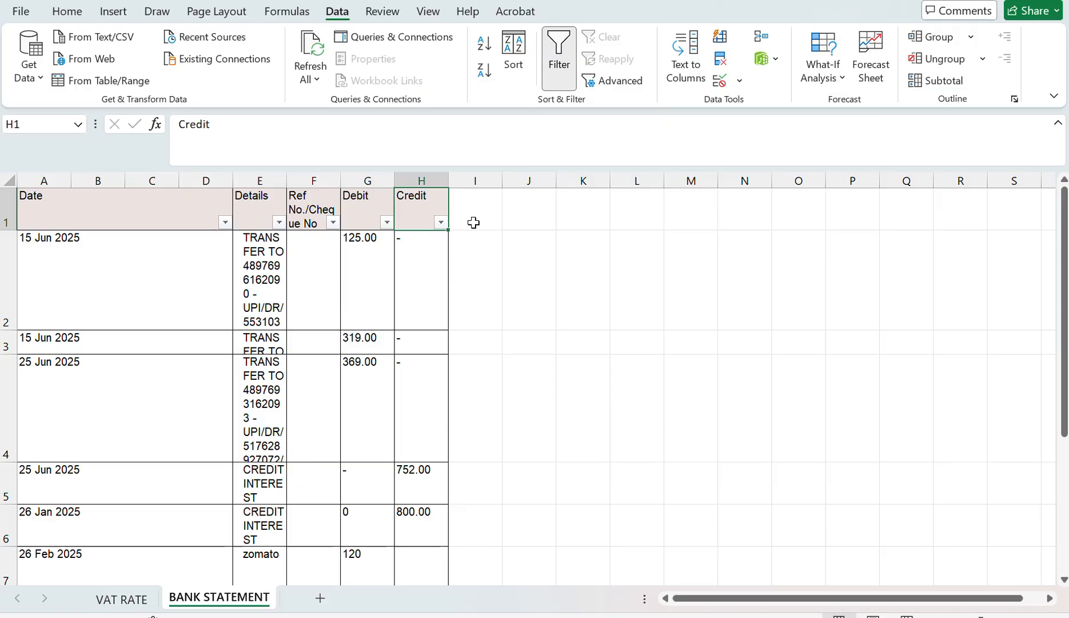
# - Try to sort the bank statement by the Date column from newest to oldest
pyautogui.press('Left')
pyautogui.press('Left')
pyautogui.press('Left')
pyautogui.press('Left')
pyautogui.hotkey('alt', 'Down')
pyautogui.press('Down')
pyautogui.press('Down')
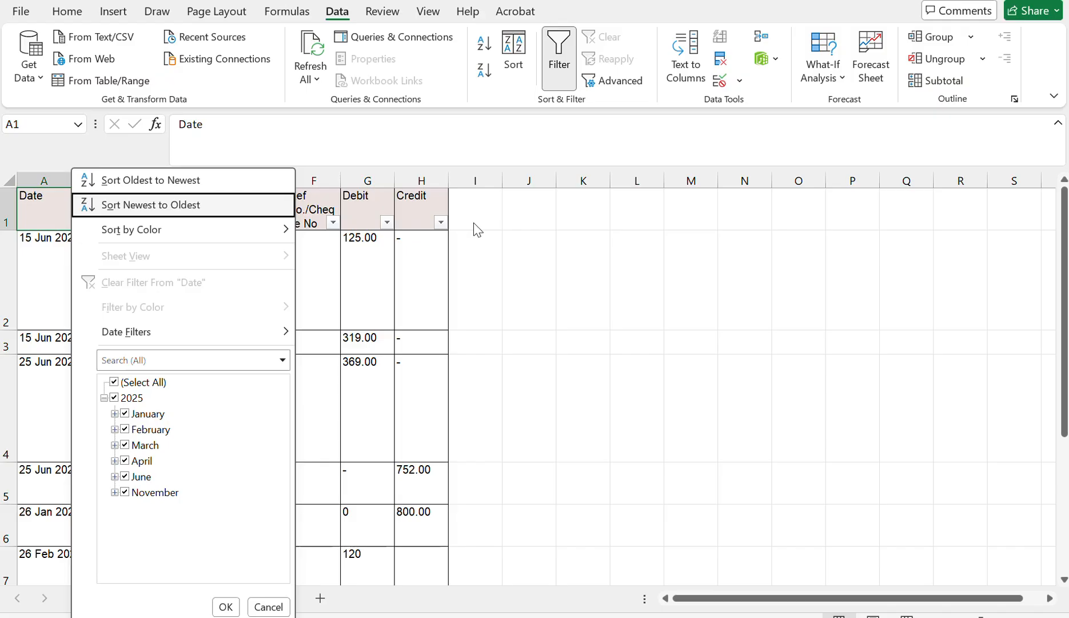
pyautogui.press('Return')
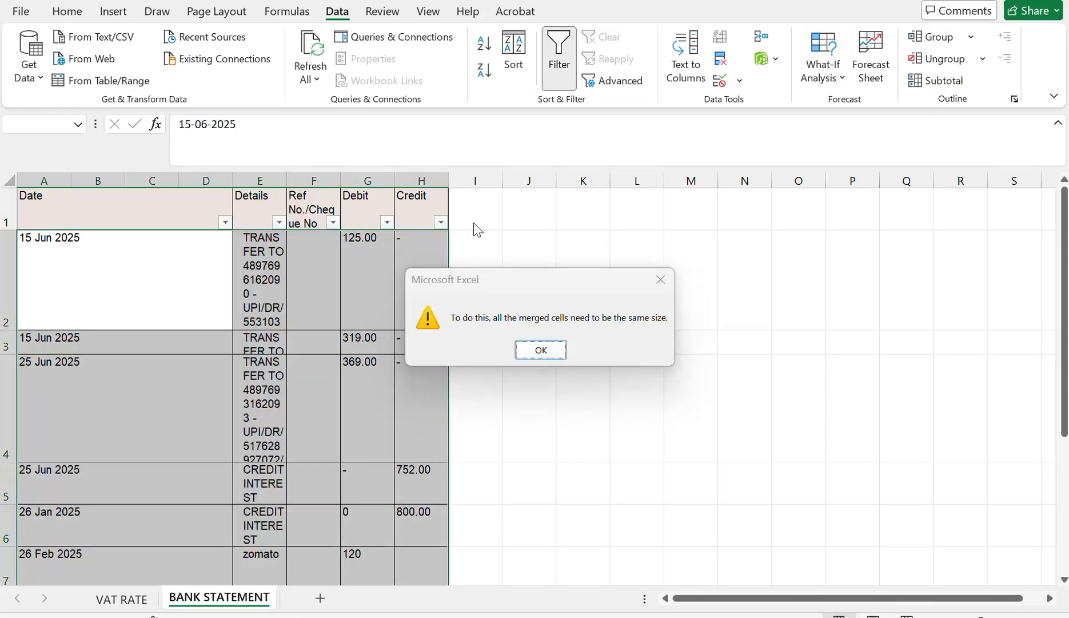
pyautogui.press('Return')
# - Try to sort the bank statement by the Date column from oldest to newest
pyautogui.press('Down')
pyautogui.press('Up')
pyautogui.hotkey('alt', 'Down')
pyautogui.press('Down')
pyautogui.press('Down')
pyautogui.press('Up')
pyautogui.press('Return')
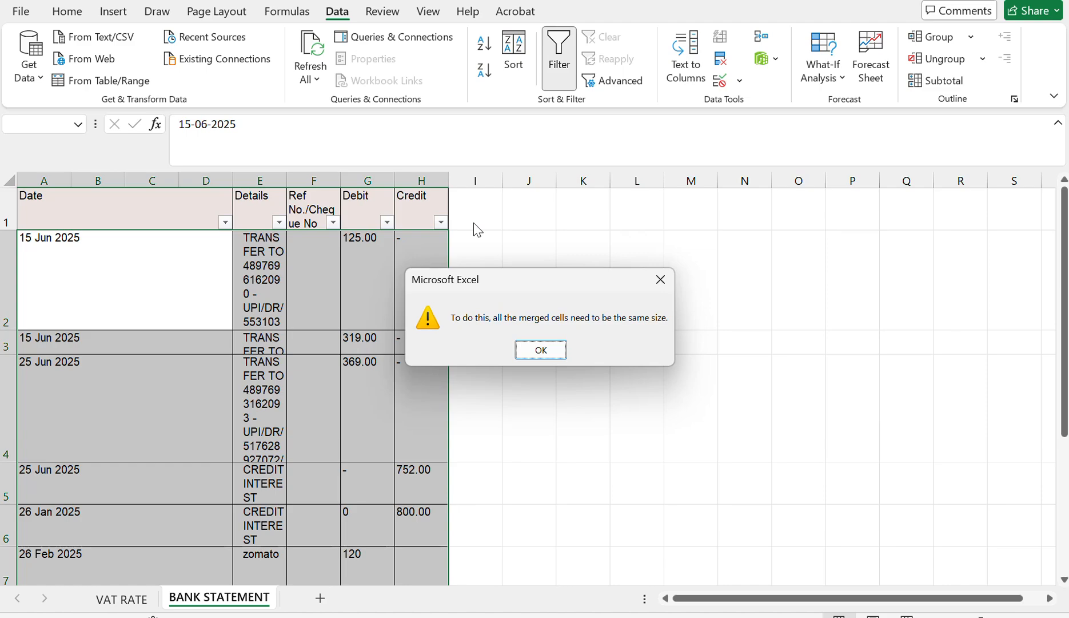
pyautogui.press('Return')
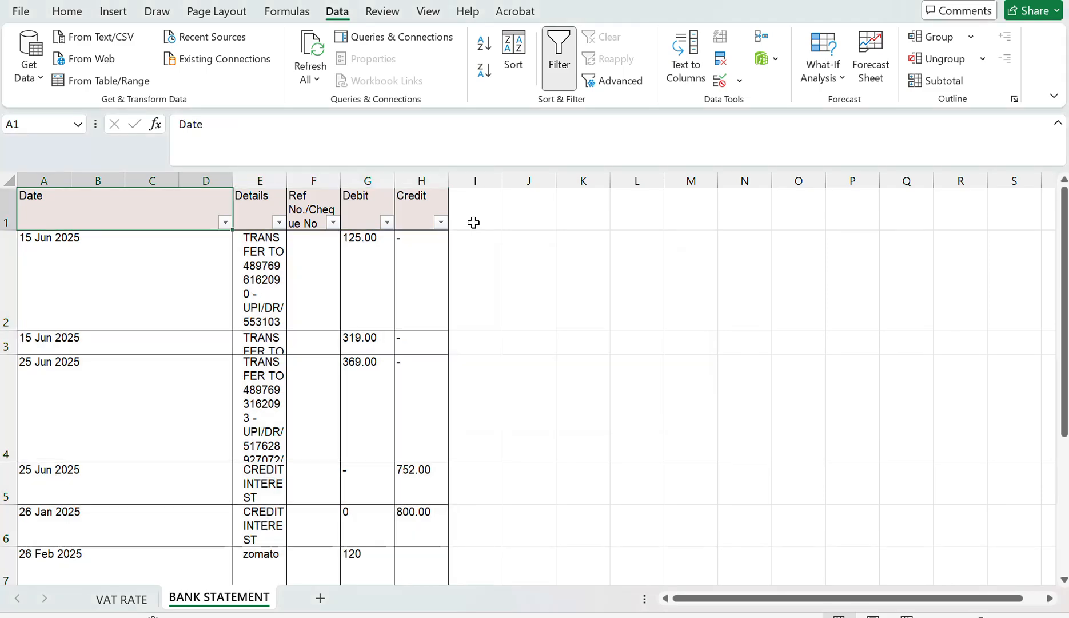
# - Select the whole BANK STATEMENT sheet and give all rows the same reduced height, about two text lines each
pyautogui.scroll(-2, 473, 222)
pyautogui.hotkey('ctrl', 'a')
pyautogui.hotkey('ctrl', 'a')
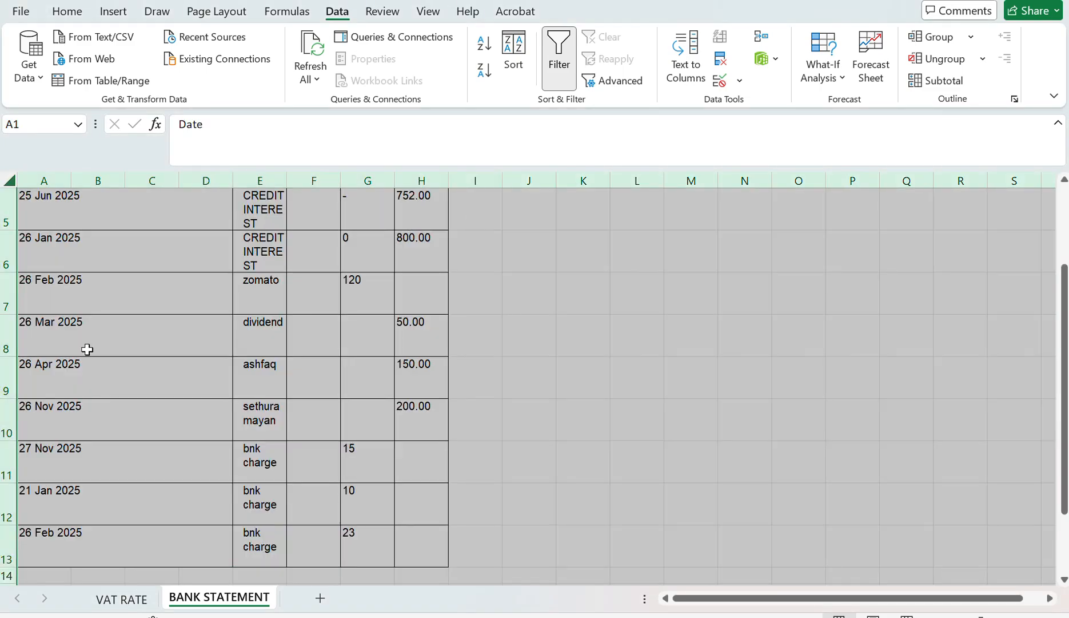
pyautogui.moveTo(13, 566); pyautogui.dragTo(10, 554)
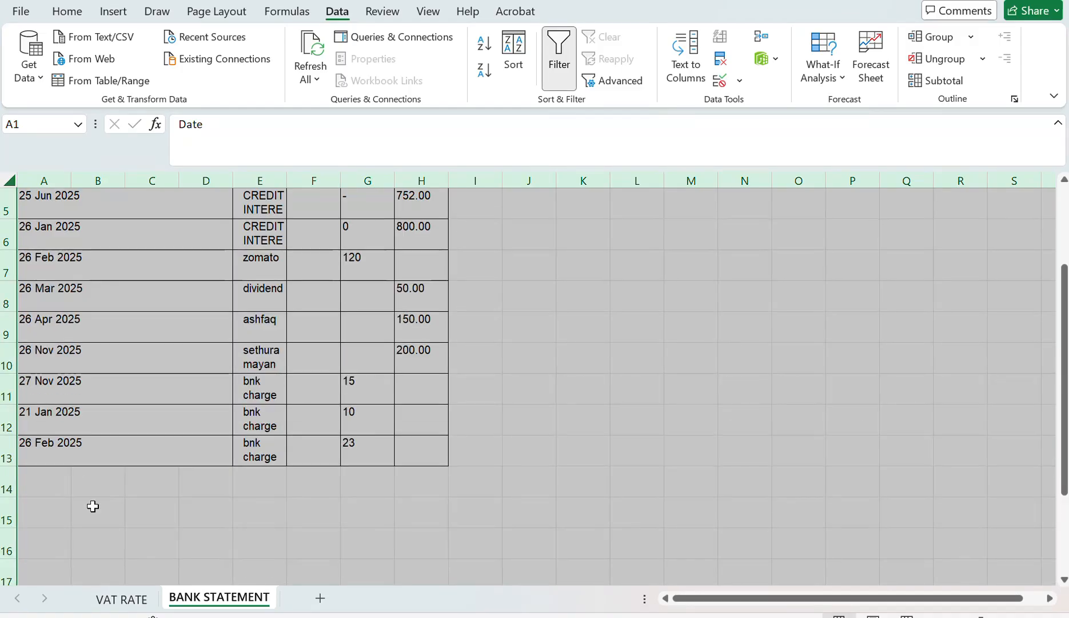
# - Try to sort by the Date column again through its header filter while the whole sheet is selected
pyautogui.scroll(2, 233, 426)
pyautogui.click(225, 212)
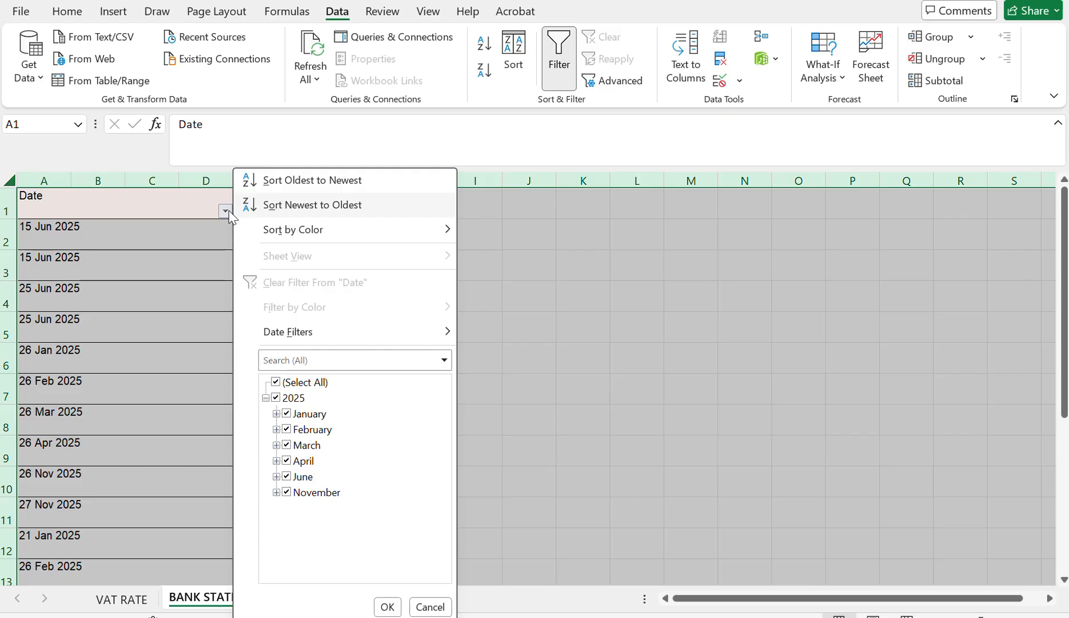
pyautogui.press('Return')
pyautogui.press('Return')
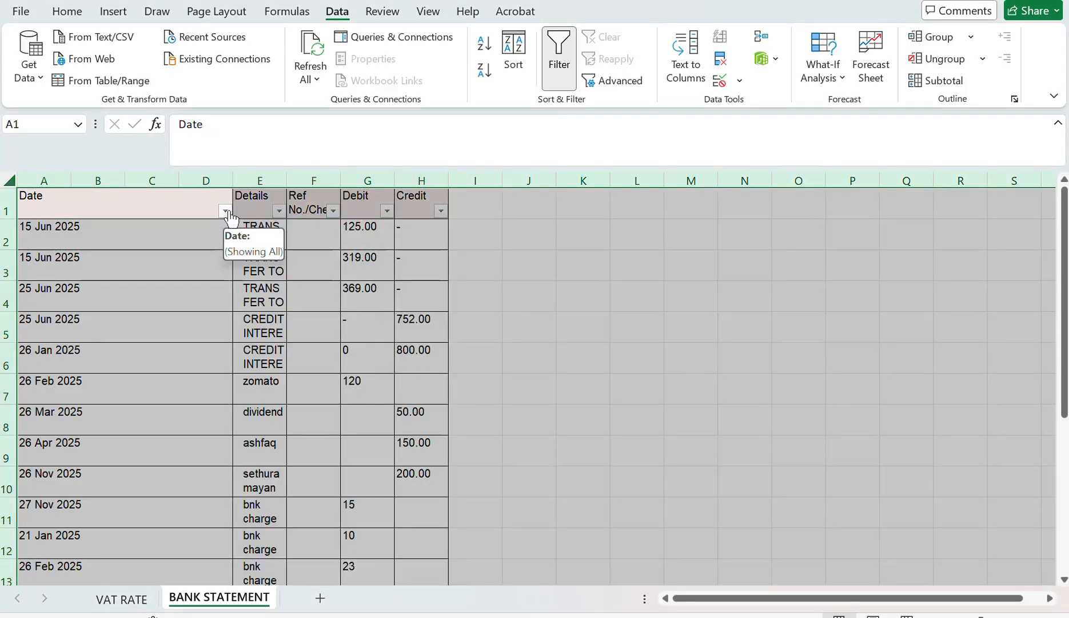
# - Unmerge all merged cells in the sheet, keep them unmerged and clear the whole-sheet selection
pyautogui.click(67, 12)
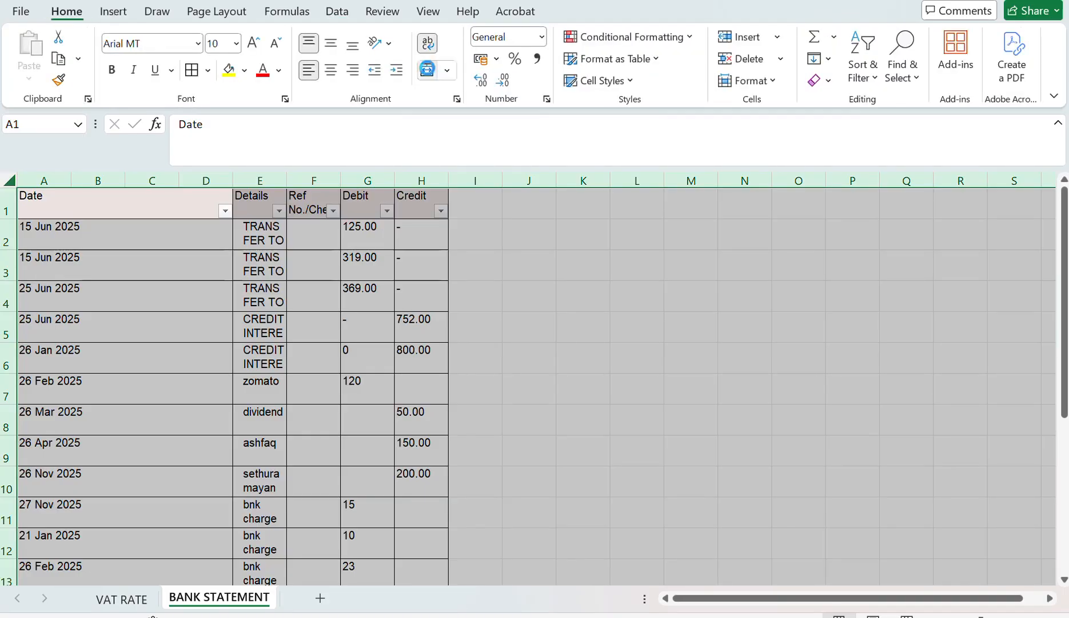
pyautogui.click(429, 71)
pyautogui.click(430, 73)
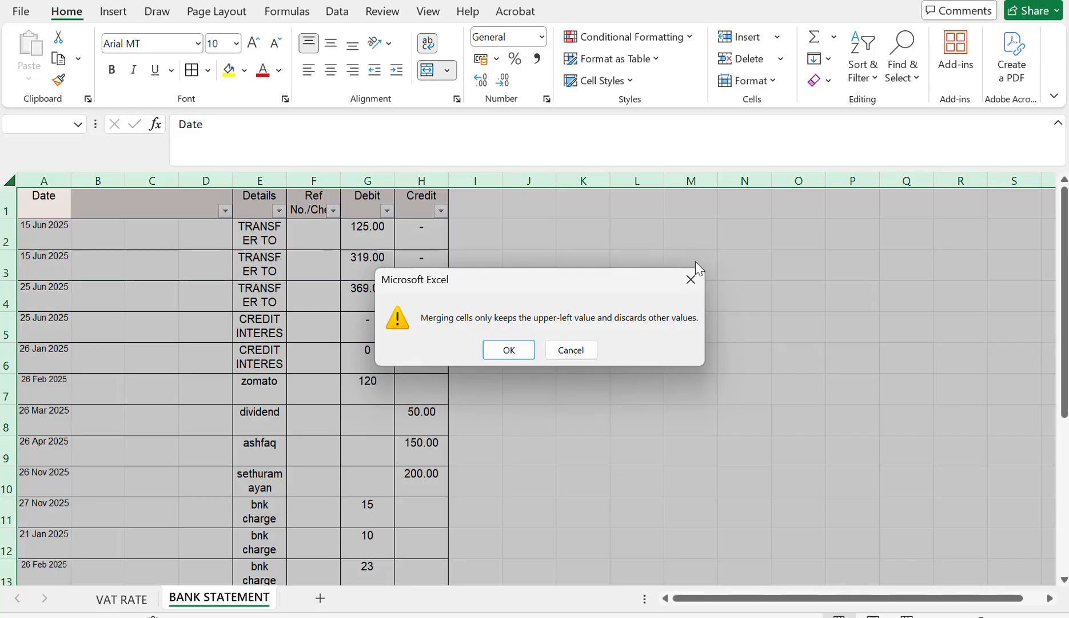
pyautogui.press('Escape')
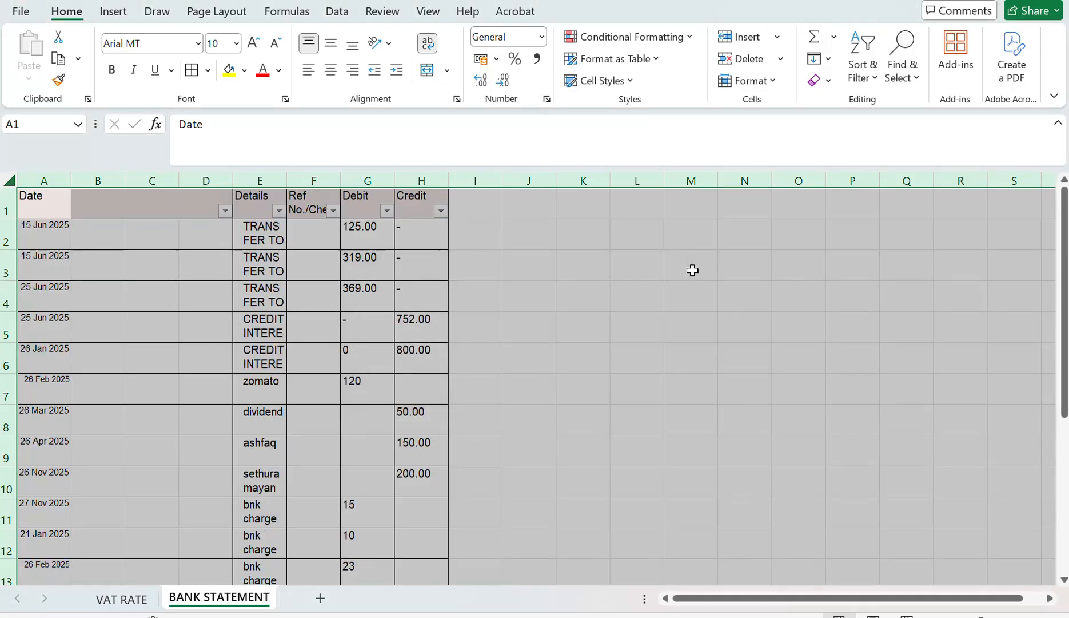
pyautogui.click(602, 272)
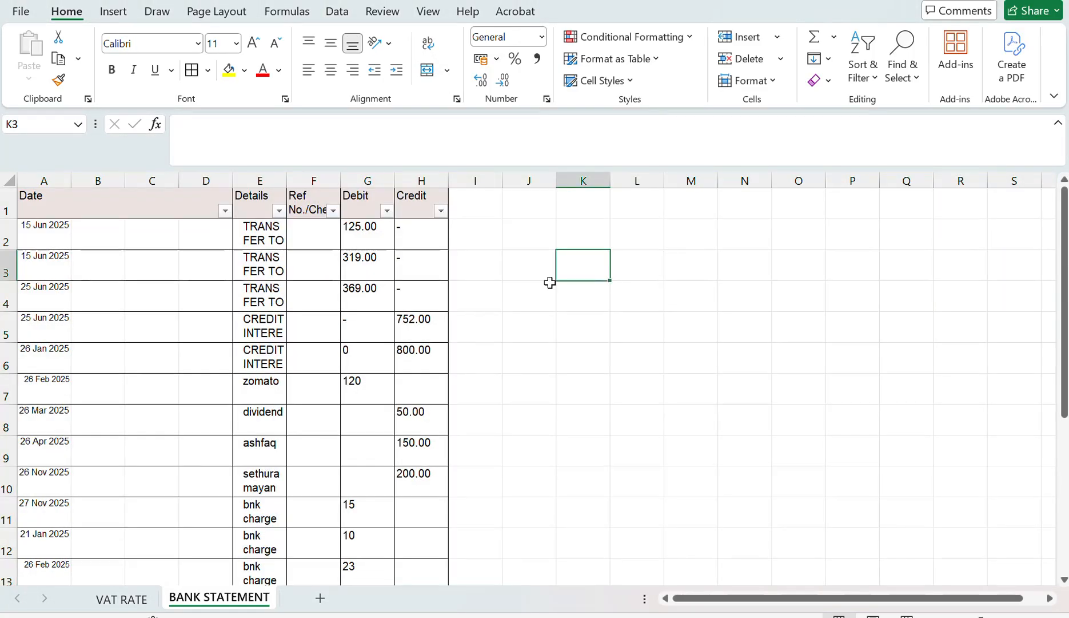
# - Select the statement table from the Date header in A1 to H13 and reapply Filter to its header row
pyautogui.click(59, 200)
pyautogui.hotkey('ctrl', 'shift', 'Right')
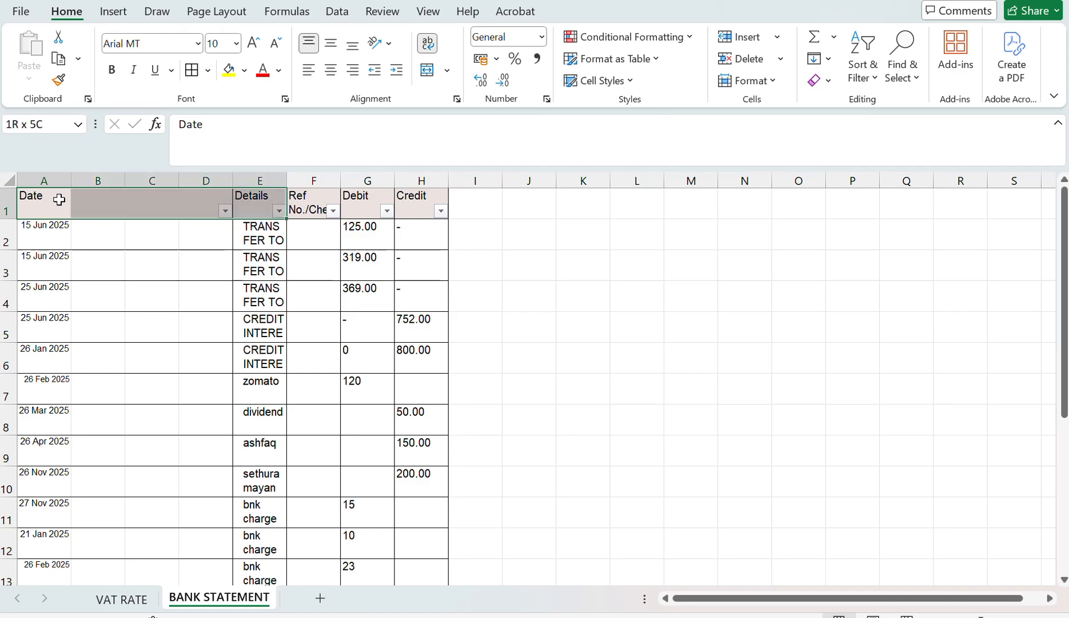
pyautogui.hotkey('ctrl', 'shift', 'End')
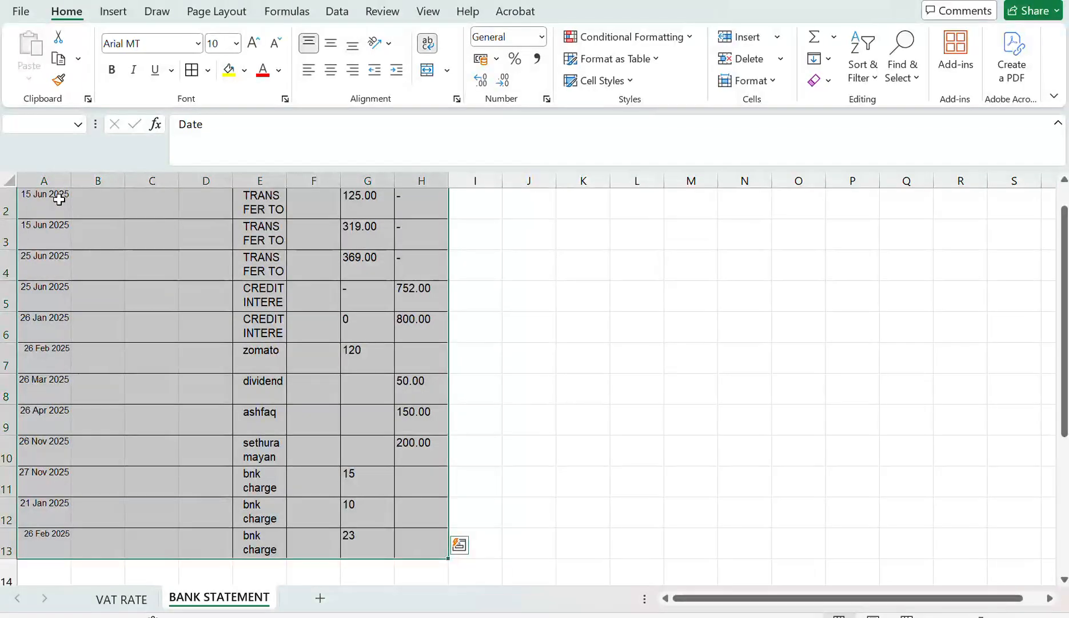
pyautogui.hotkey('alt', 'a')
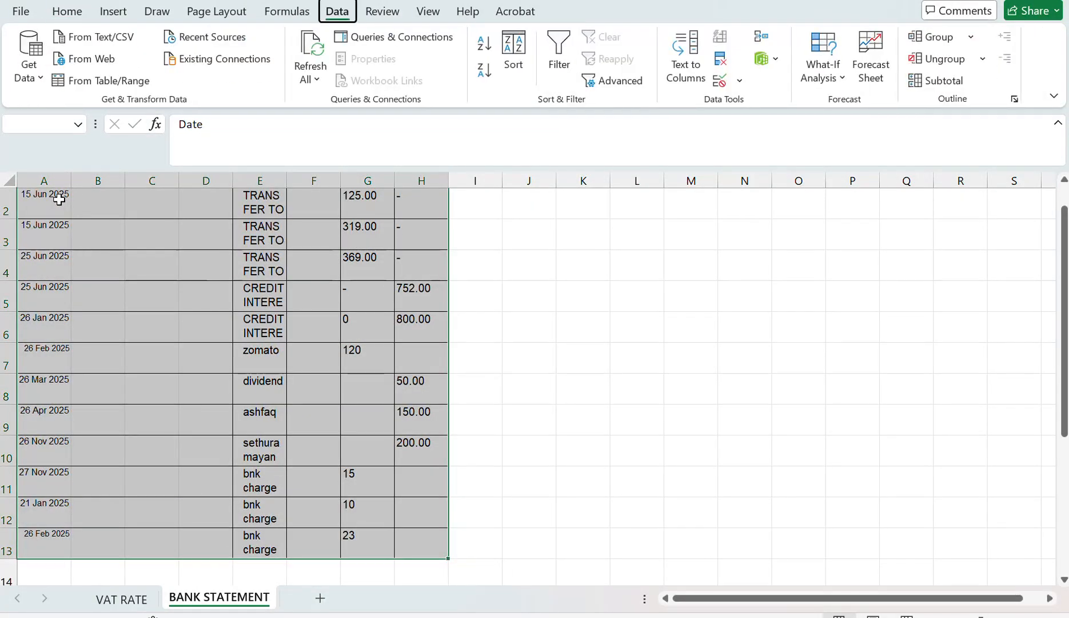
pyautogui.press('t')
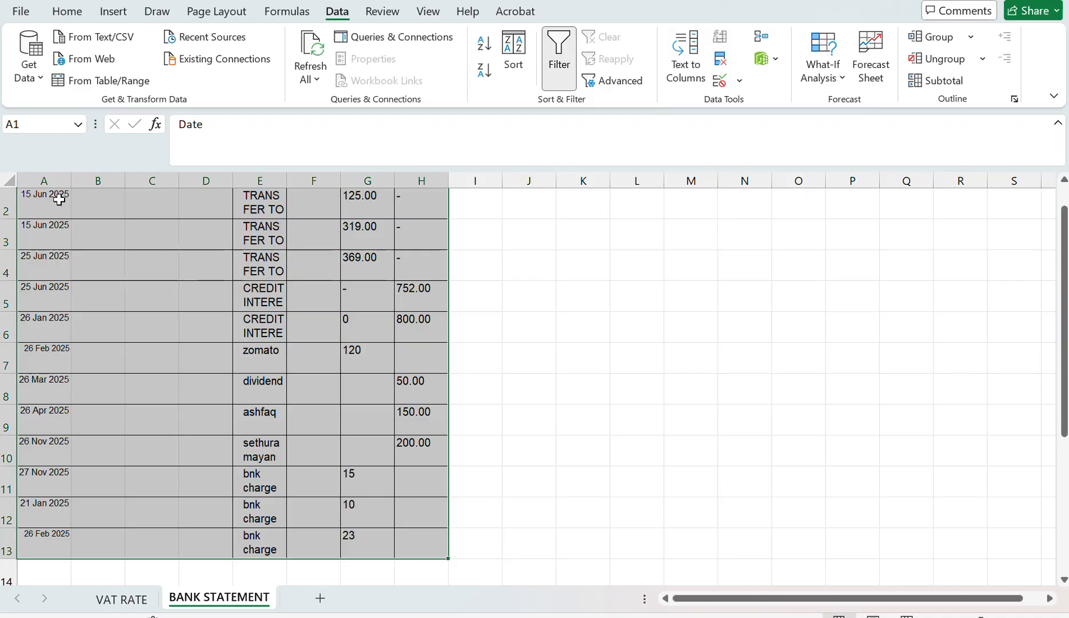
# - Sort the statement by the Date column from oldest to newest
pyautogui.hotkey('ctrl', 'Home')
pyautogui.click(63, 209)
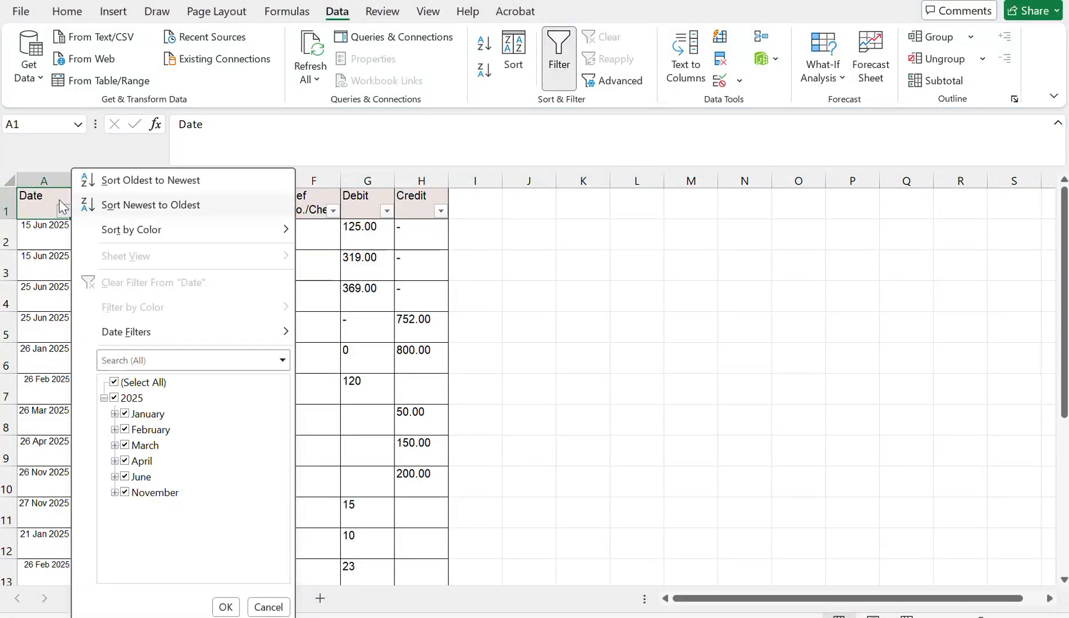
pyautogui.press('s')
pyautogui.press('Down')
pyautogui.press('Down')
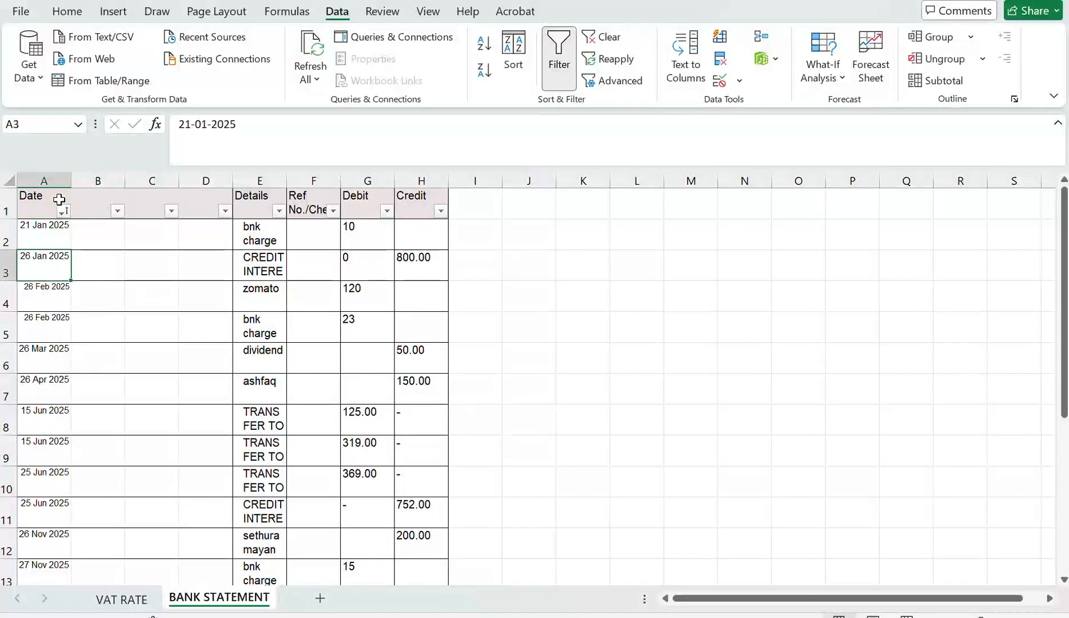
# - Go through the sorted Date column down to the last transaction and back up to check the date order
pyautogui.press('Up')
pyautogui.press('Down')
pyautogui.press('Down')
pyautogui.press('Down')
pyautogui.press('Down')
pyautogui.press('Down')
pyautogui.press('Down')
pyautogui.press('Down')
pyautogui.press('Down')
pyautogui.press('Down')
pyautogui.press('Down')
pyautogui.press('Down')
pyautogui.press('Down')
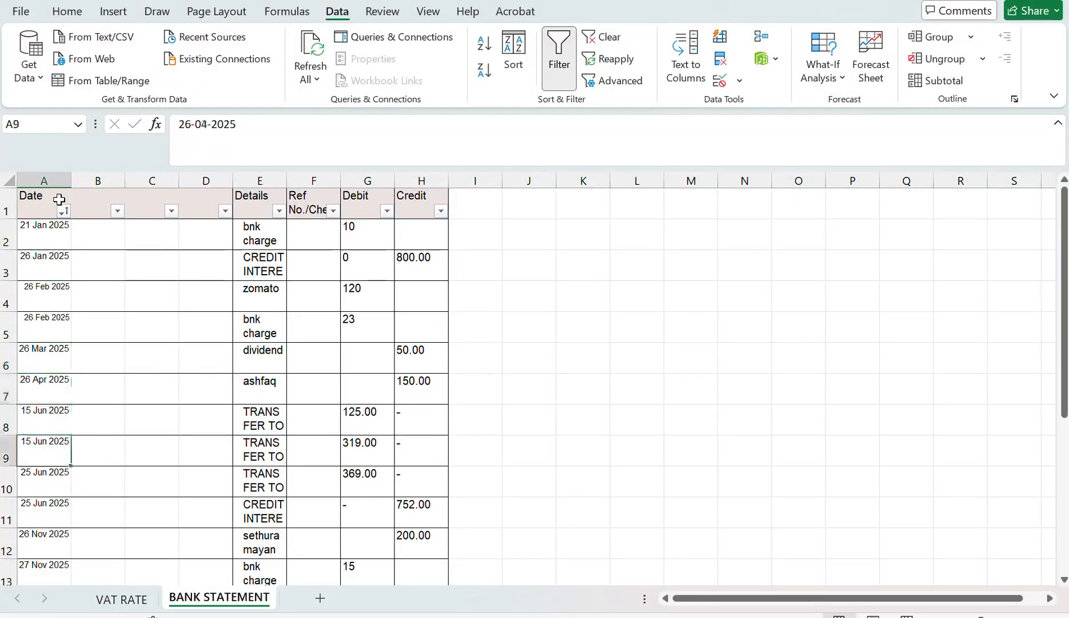
pyautogui.press('Up')
pyautogui.press('Up')
pyautogui.press('Up')
pyautogui.press('Up')
pyautogui.press('Up')
pyautogui.press('Up')
pyautogui.press('Up')
pyautogui.press('Up')
pyautogui.press('Up')
pyautogui.press('Up')
pyautogui.press('Up')
pyautogui.press('Up')
pyautogui.press('Up')
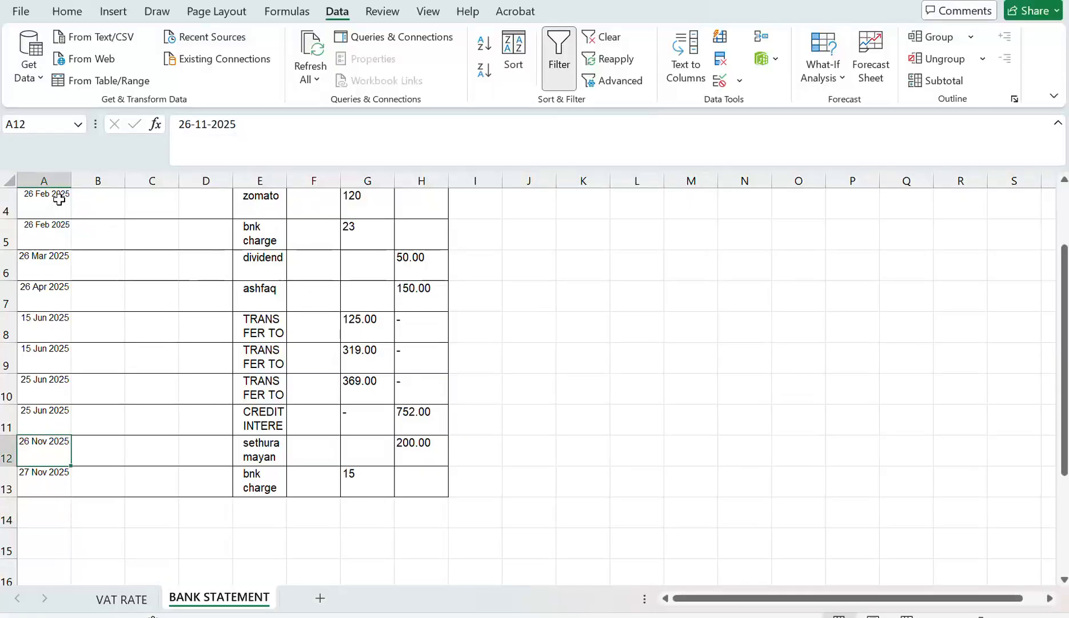
# - Open the filter list of the Details header and deselect all of its entries
pyautogui.press('Right')
pyautogui.press('Right')
pyautogui.press('Right')
pyautogui.press('Right')
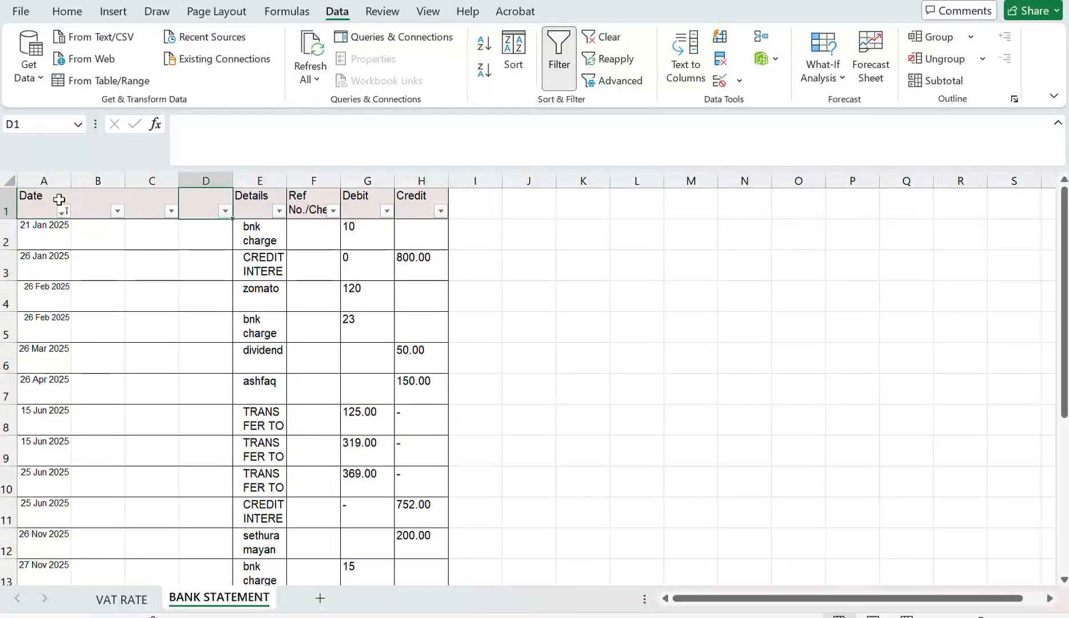
pyautogui.hotkey('alt', 'Down')
pyautogui.press('Down')
pyautogui.press('Down')
pyautogui.press('Down')
pyautogui.press('Down')
pyautogui.press('Down')
pyautogui.press('Down')
pyautogui.press('Down')
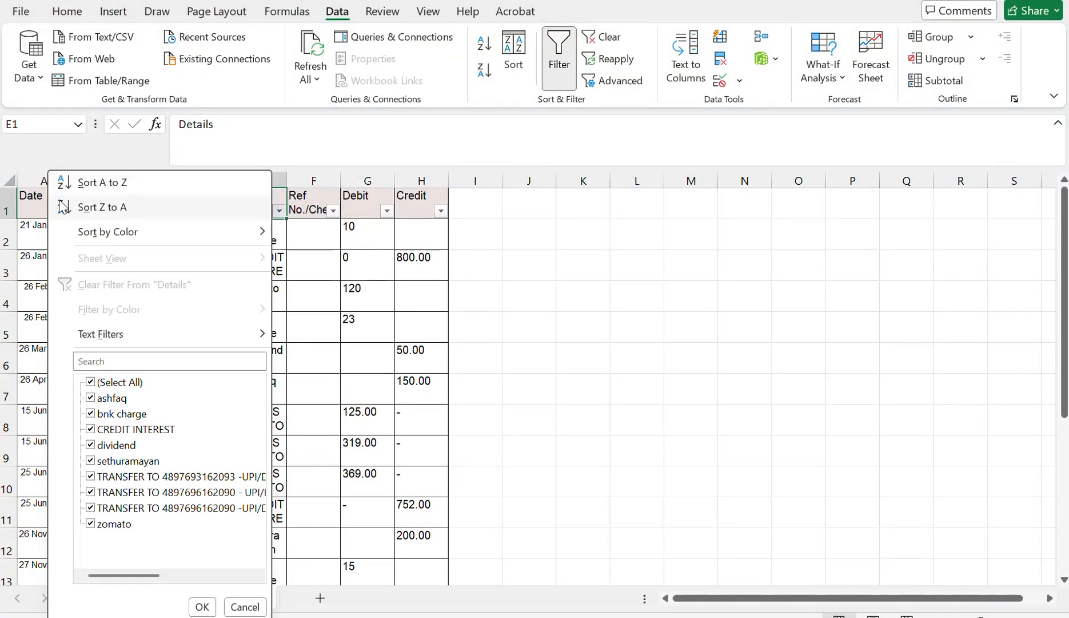
pyautogui.press('Down')
pyautogui.press('Up')
pyautogui.press('Up')
pyautogui.press('Down')
pyautogui.press('space')
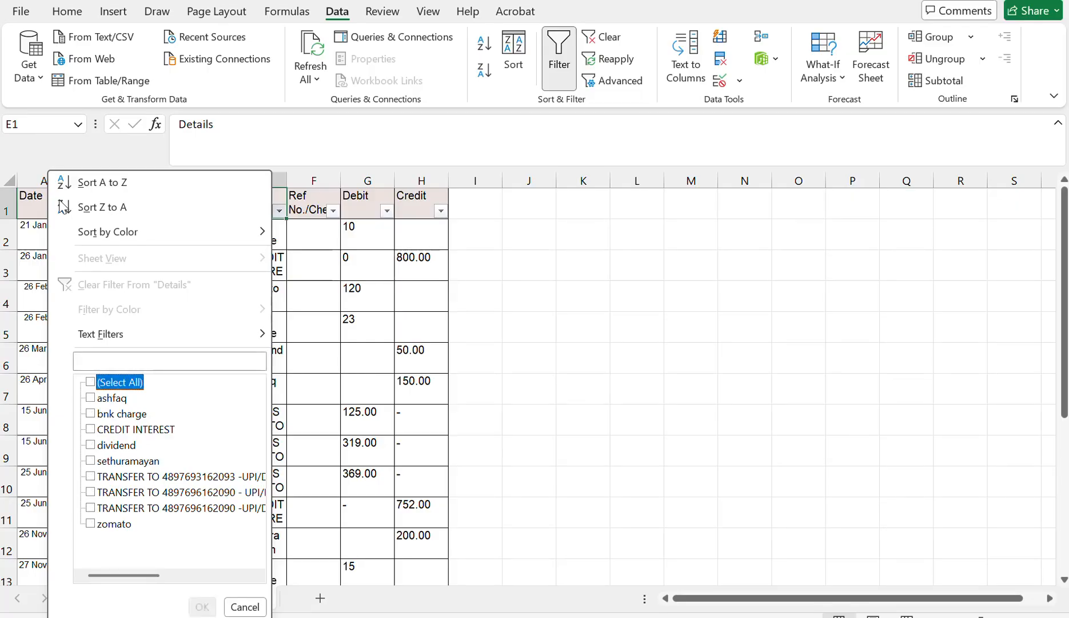
# - Empty the search box of the Details filter, deselect all entries again and go to the first individual entry
pyautogui.press('Up')
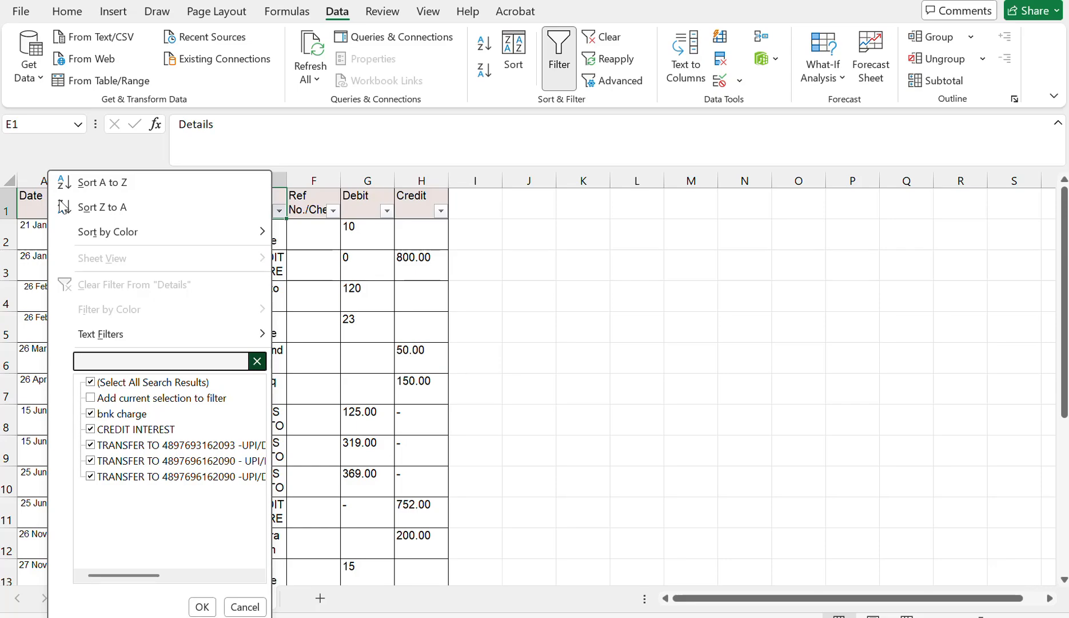
pyautogui.press('BackSpace')
pyautogui.press('Down')
pyautogui.press('space')
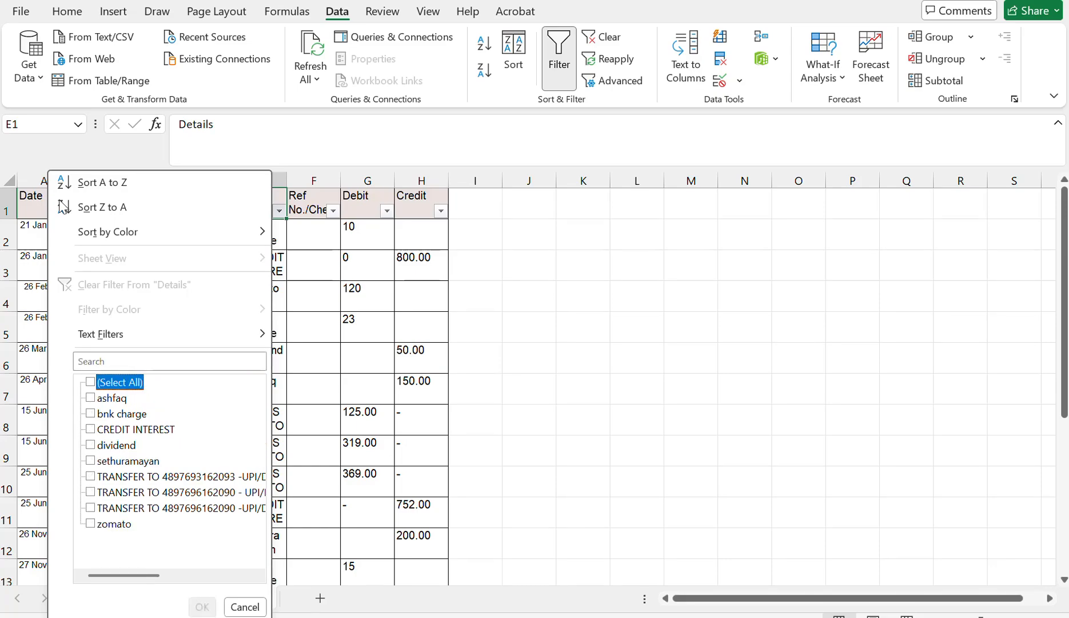
pyautogui.press('Down')
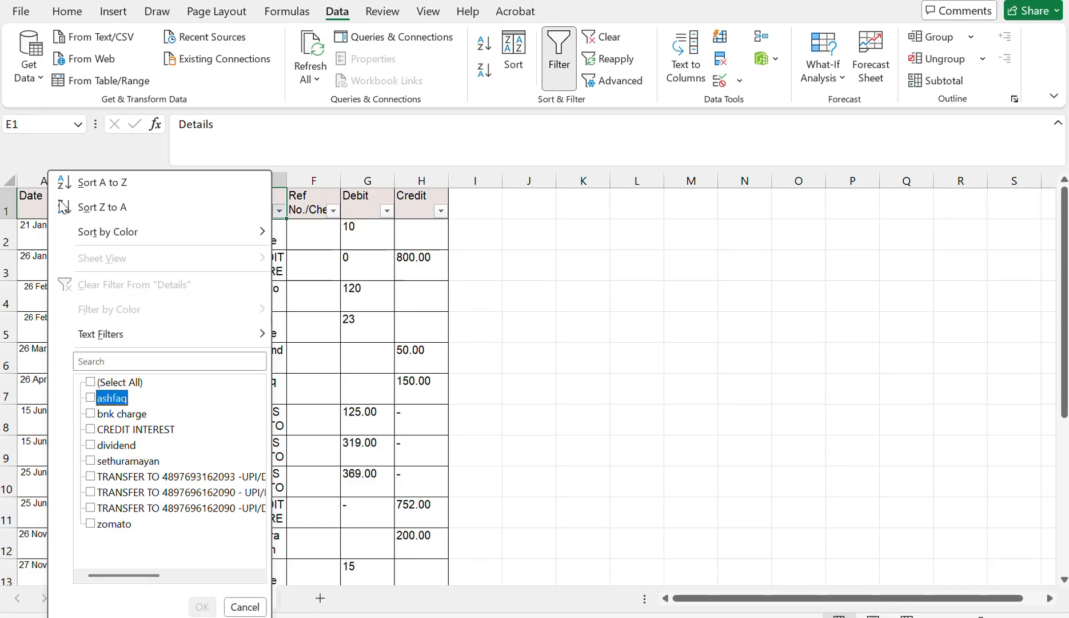